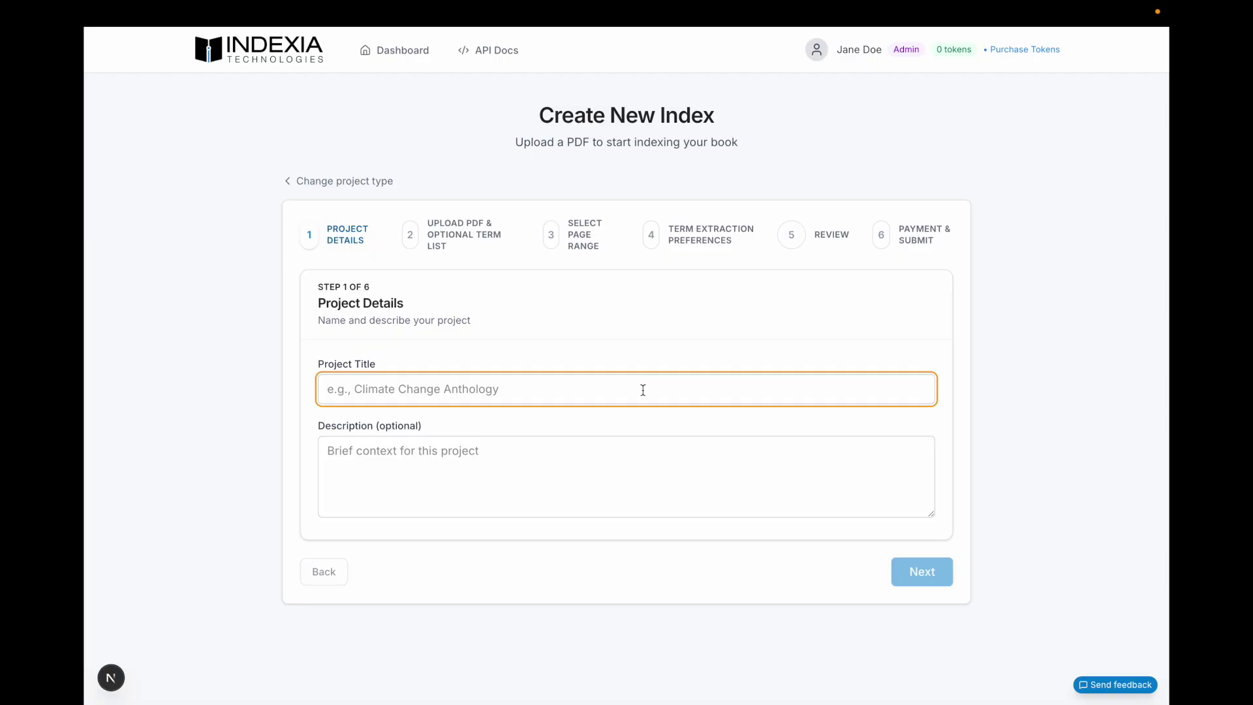
Title the project "On The Origin of Species", describe it as "Darwin's book", and continue to the PDF upload.
type("On T")
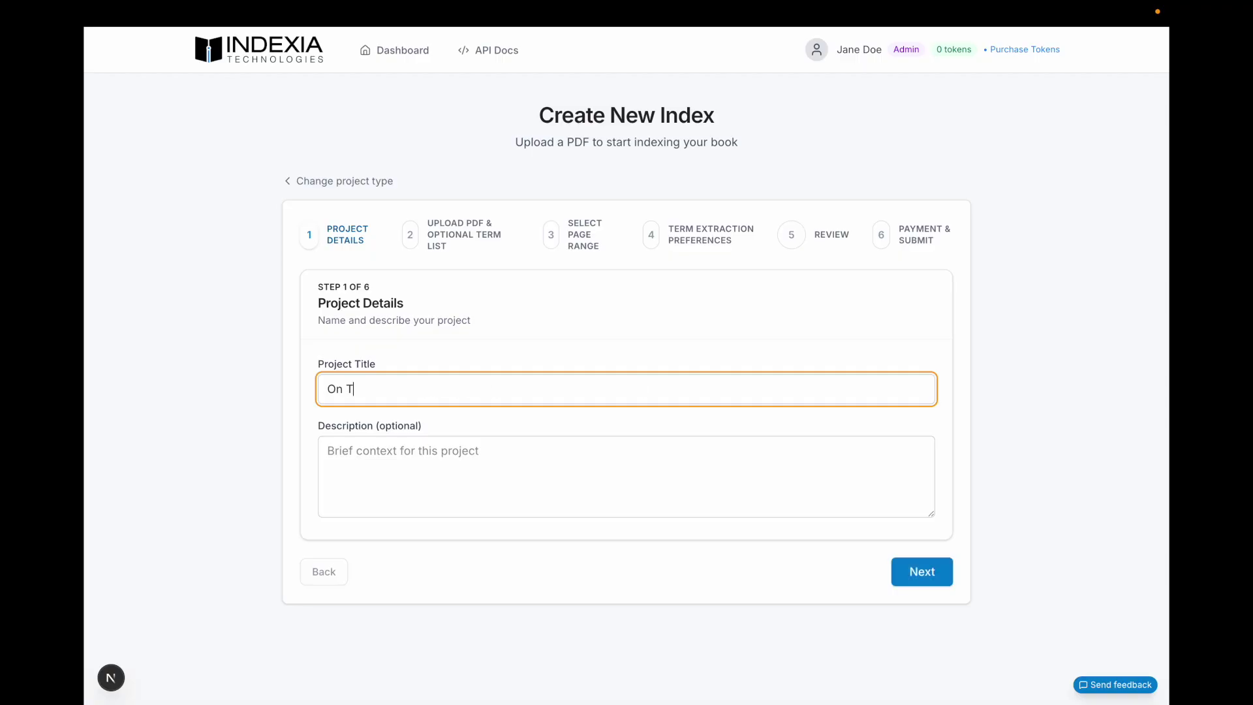
type("he Origin of Species")
left_click(718, 503)
type("Darwin's book")
left_click(930, 578)
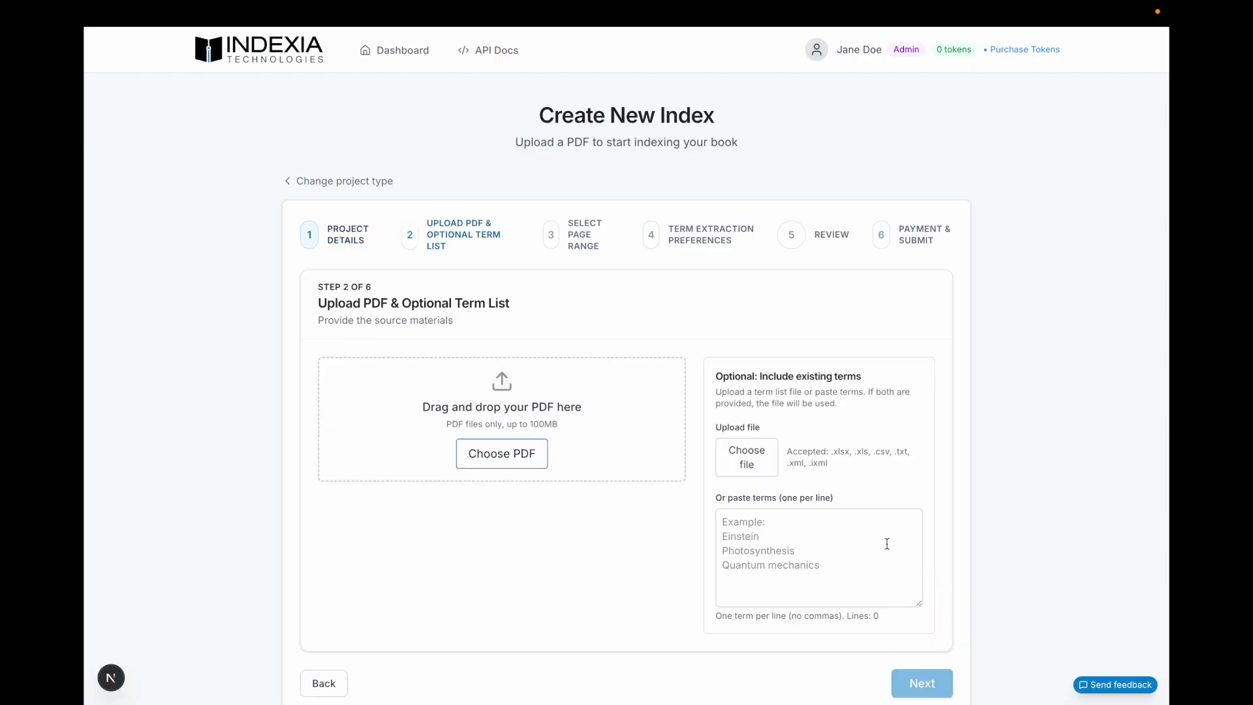
Upload "The Project Gutenberg eBook of On the Origin of Species, by Charles Darwin.pdf" as the source and continue to the page range.
scroll(698, 383, "down", 1)
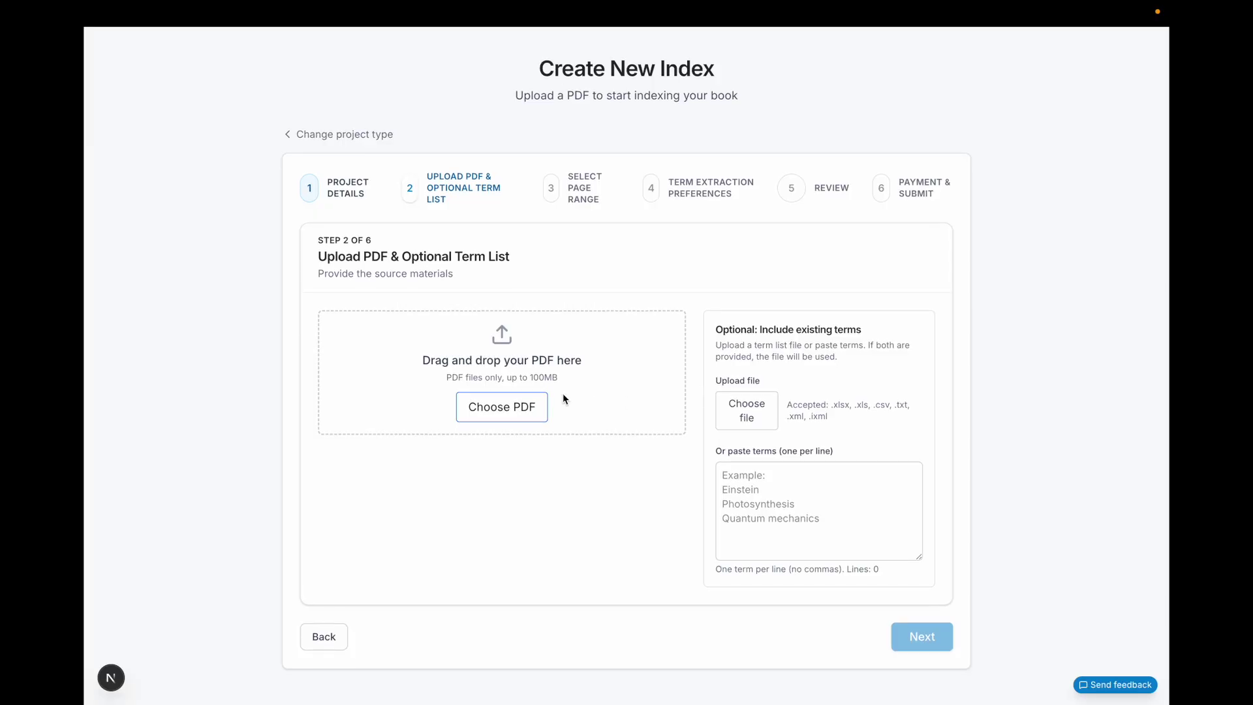
left_click(538, 409)
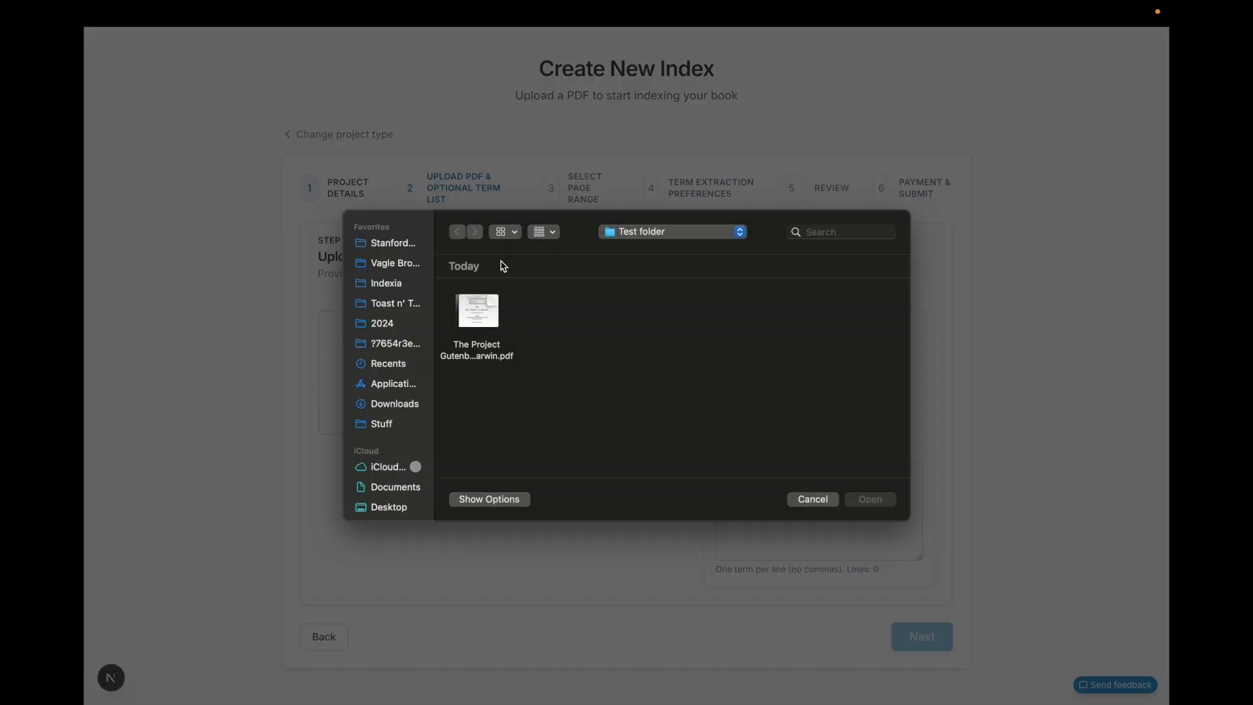
double_click(479, 301)
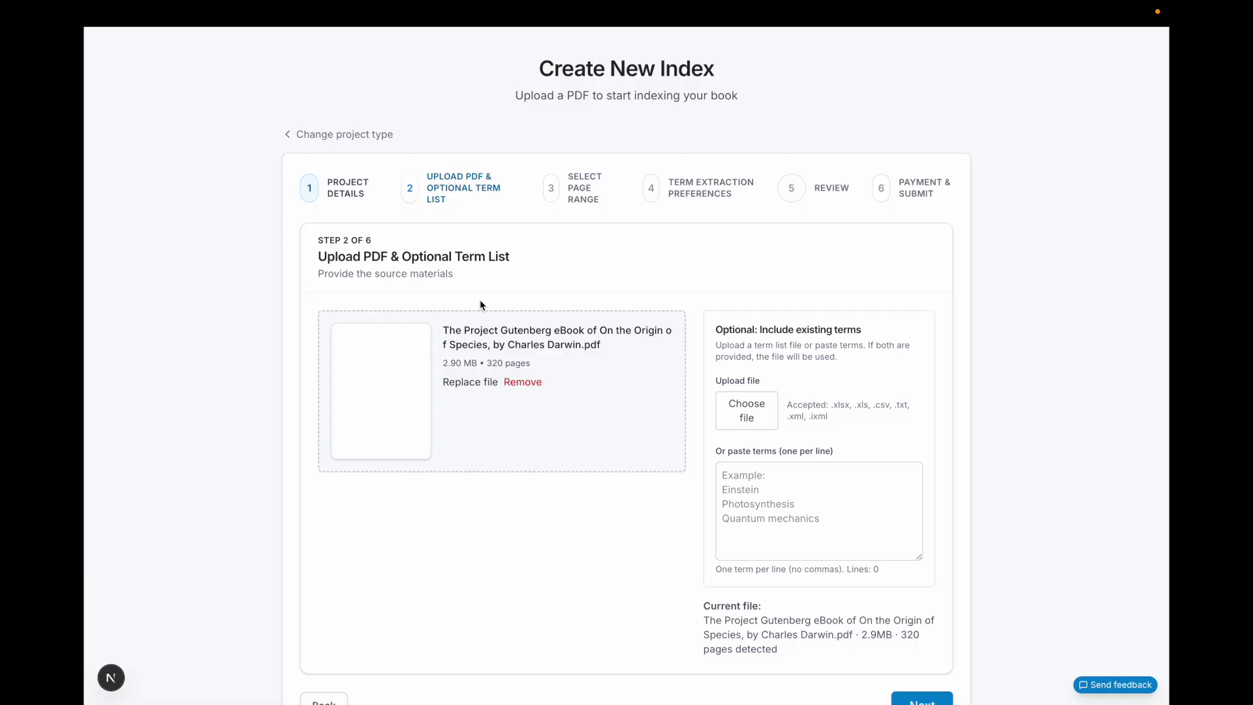
scroll(481, 301, "down", 1)
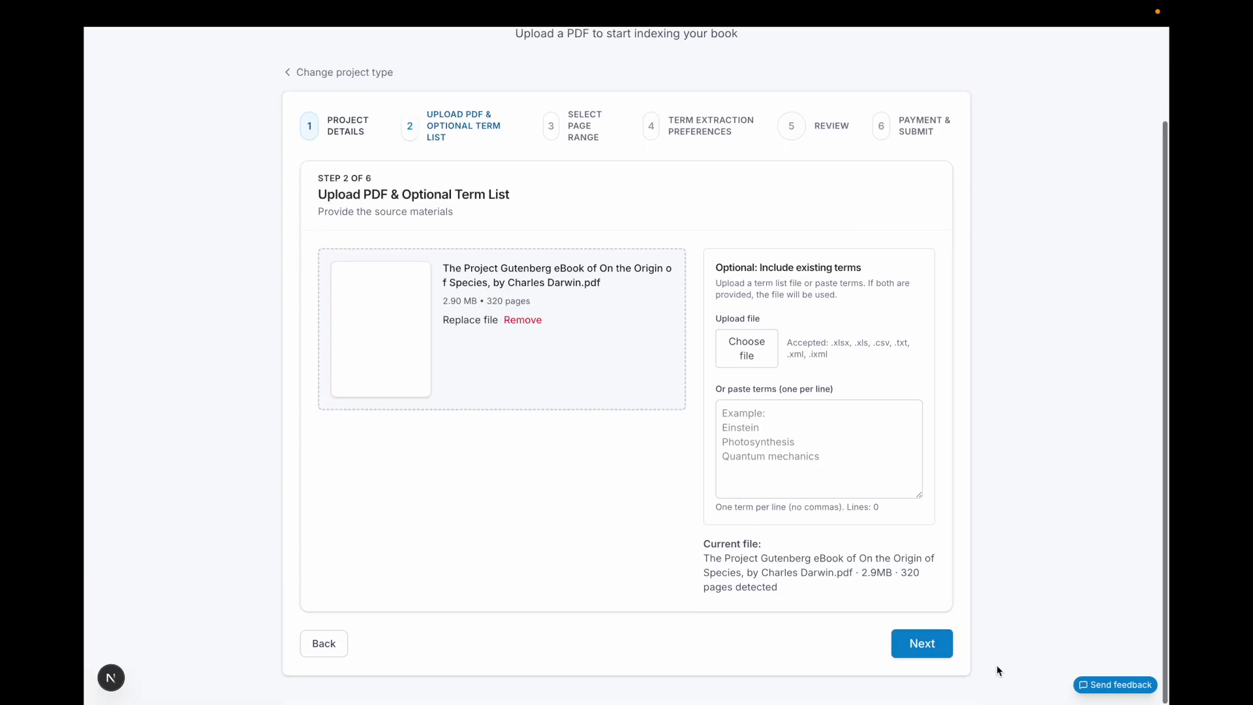
left_click(922, 643)
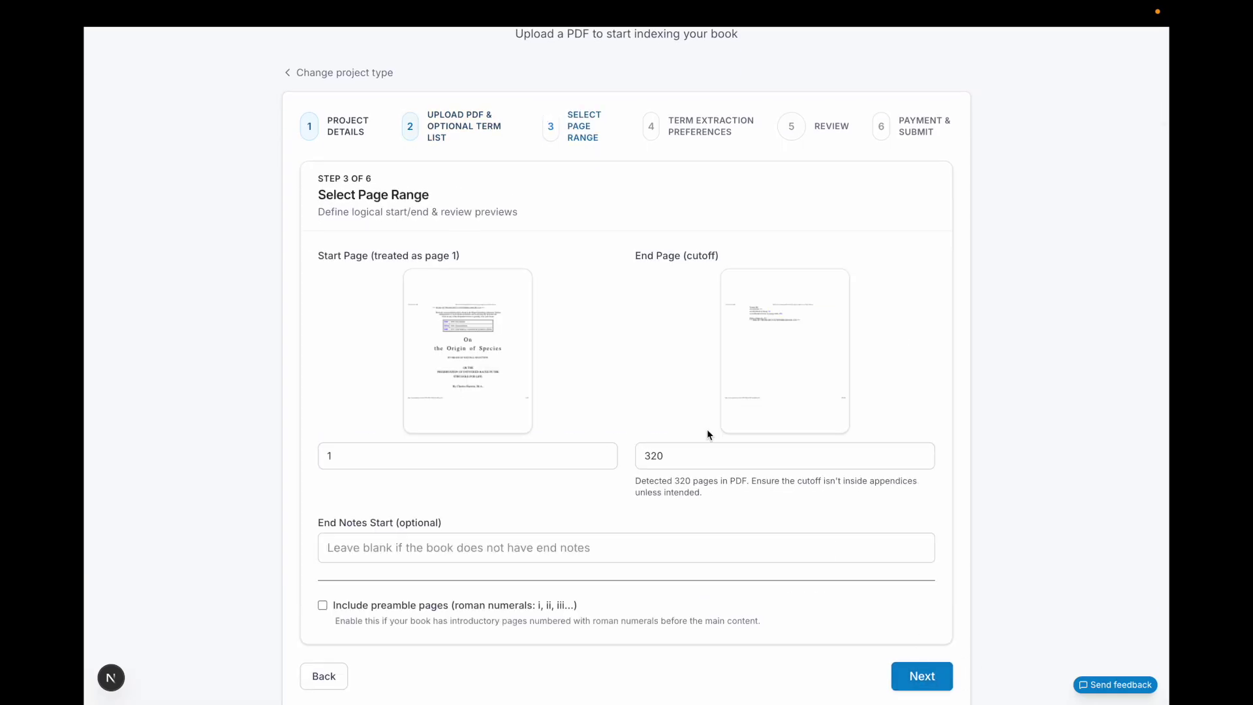
Set the start page to 10 and check its enlarged preview.
left_click(532, 451)
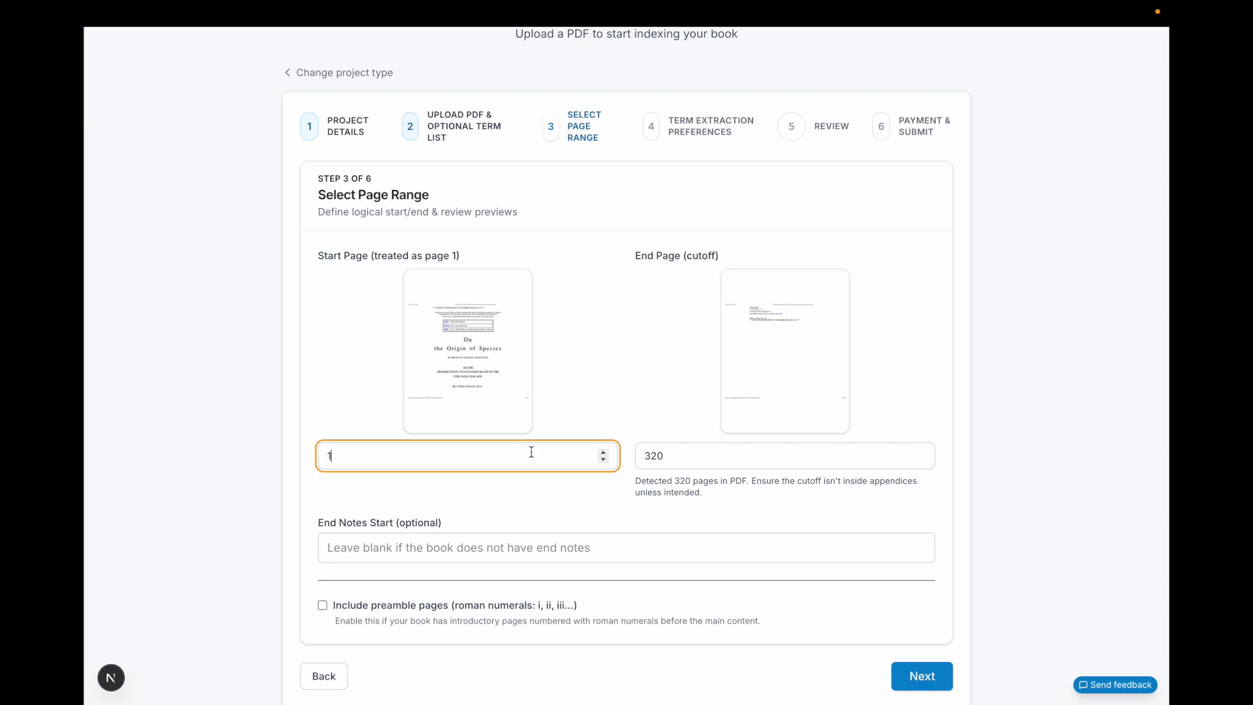
left_click(603, 452)
left_click(603, 452)
left_click(603, 451)
left_click(603, 452)
left_click(603, 452)
left_click(603, 451)
left_click(603, 451)
left_click(603, 452)
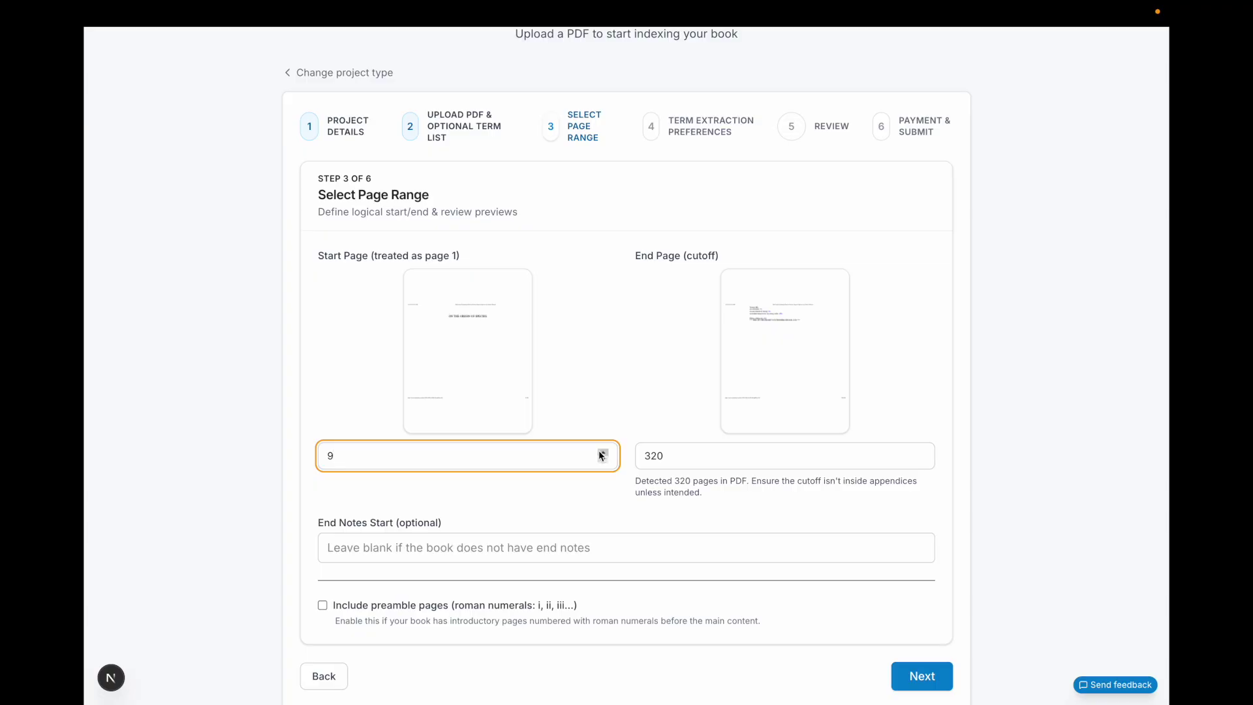
left_click(603, 451)
left_click(465, 342)
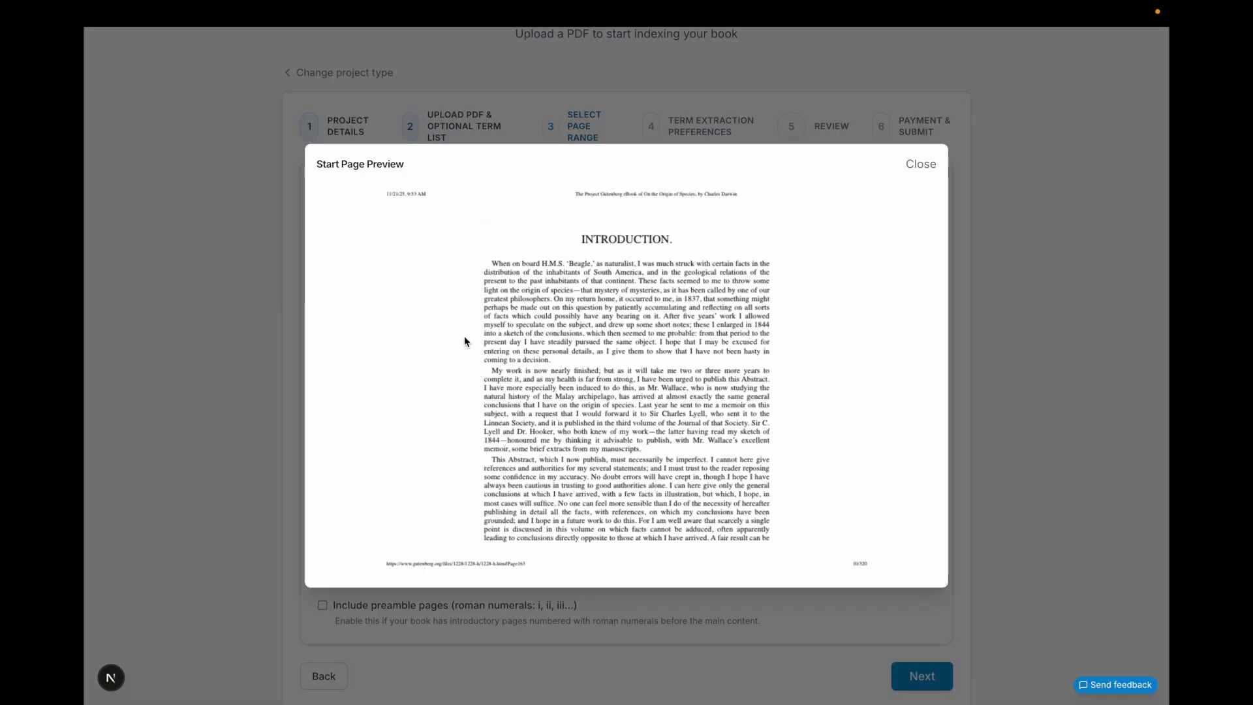
left_click(1012, 374)
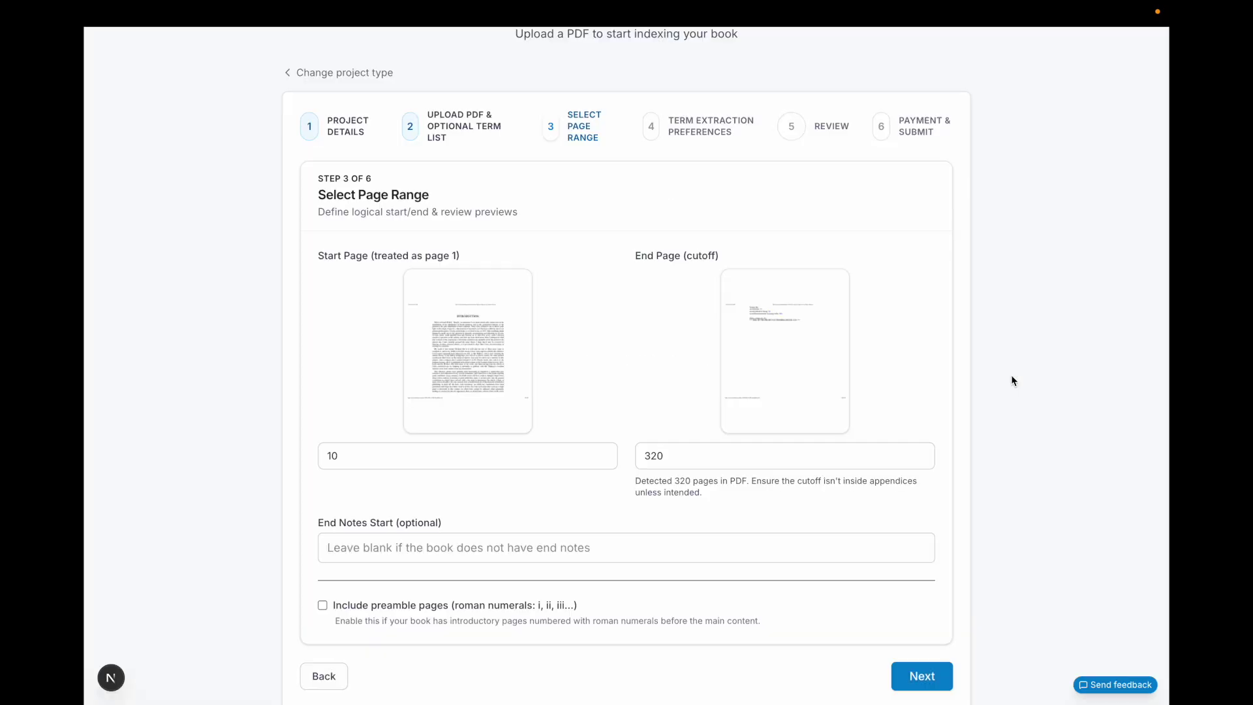
Set the end page to 280 using the enlarged previews as a check, and continue to the term extraction preferences.
left_click(794, 365)
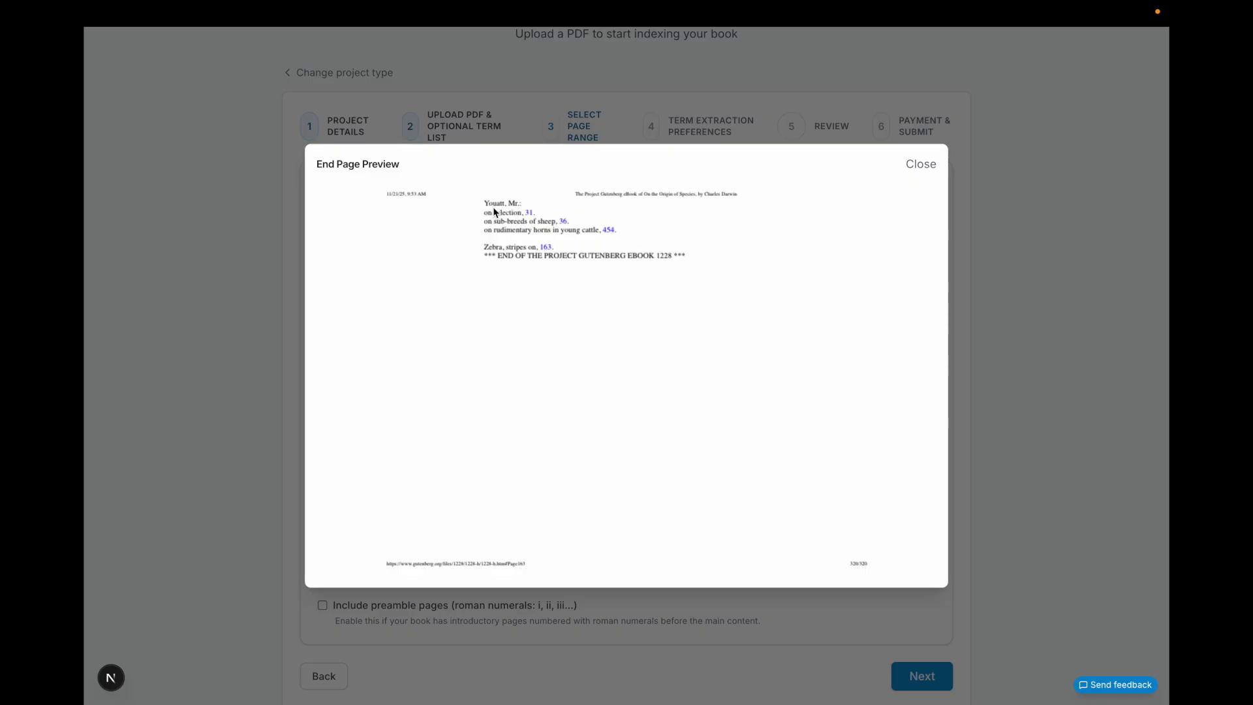
left_click(920, 163)
left_click(708, 451)
key("ctrl+a")
type("28")
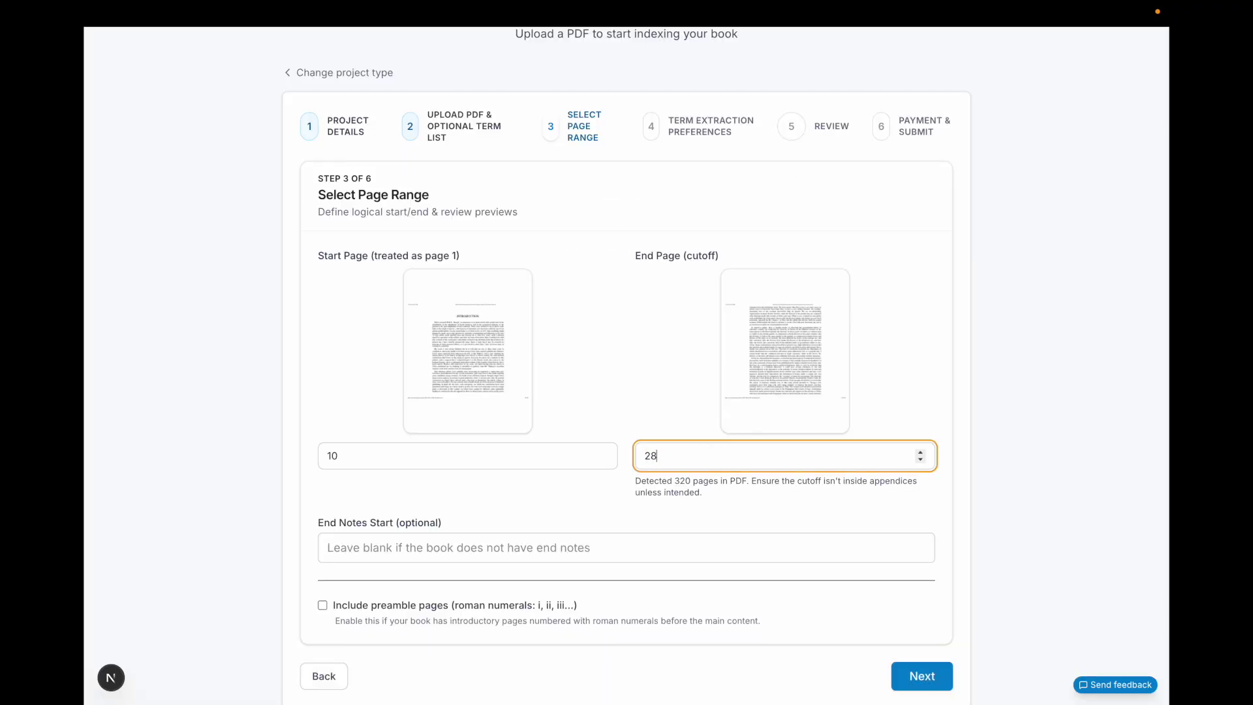
type("0")
left_click(793, 338)
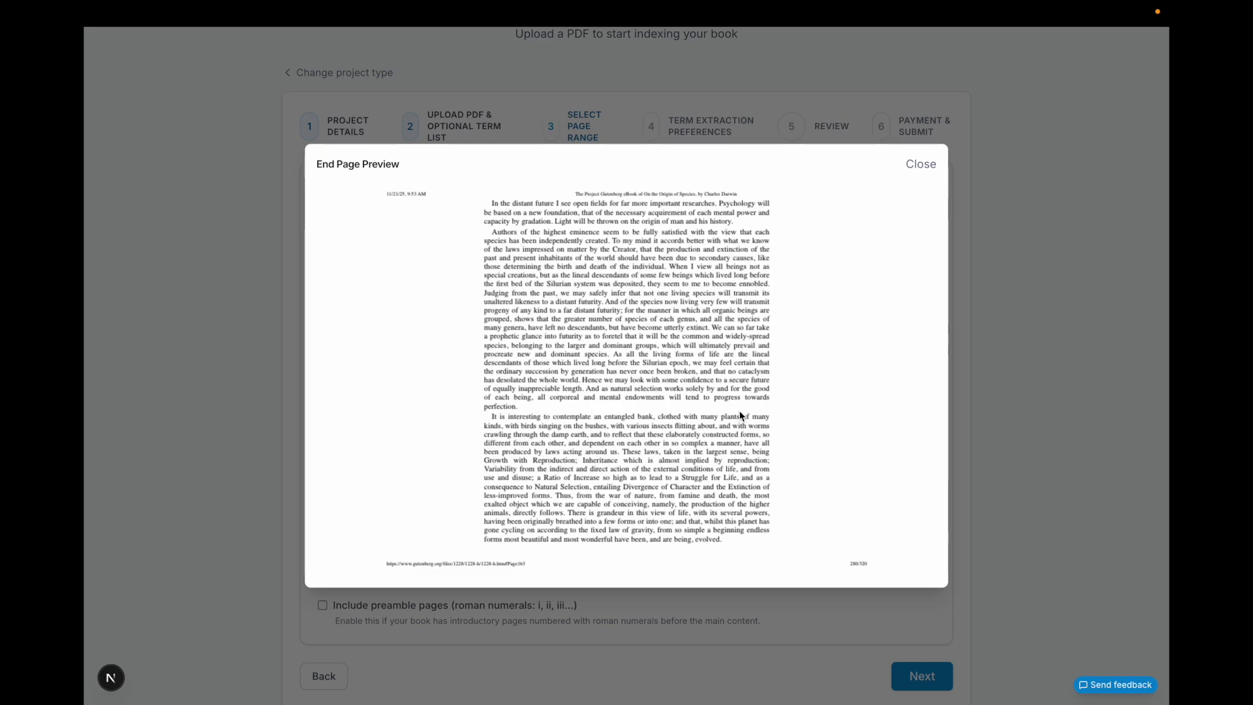
left_click(929, 171)
scroll(630, 618, "down", 1)
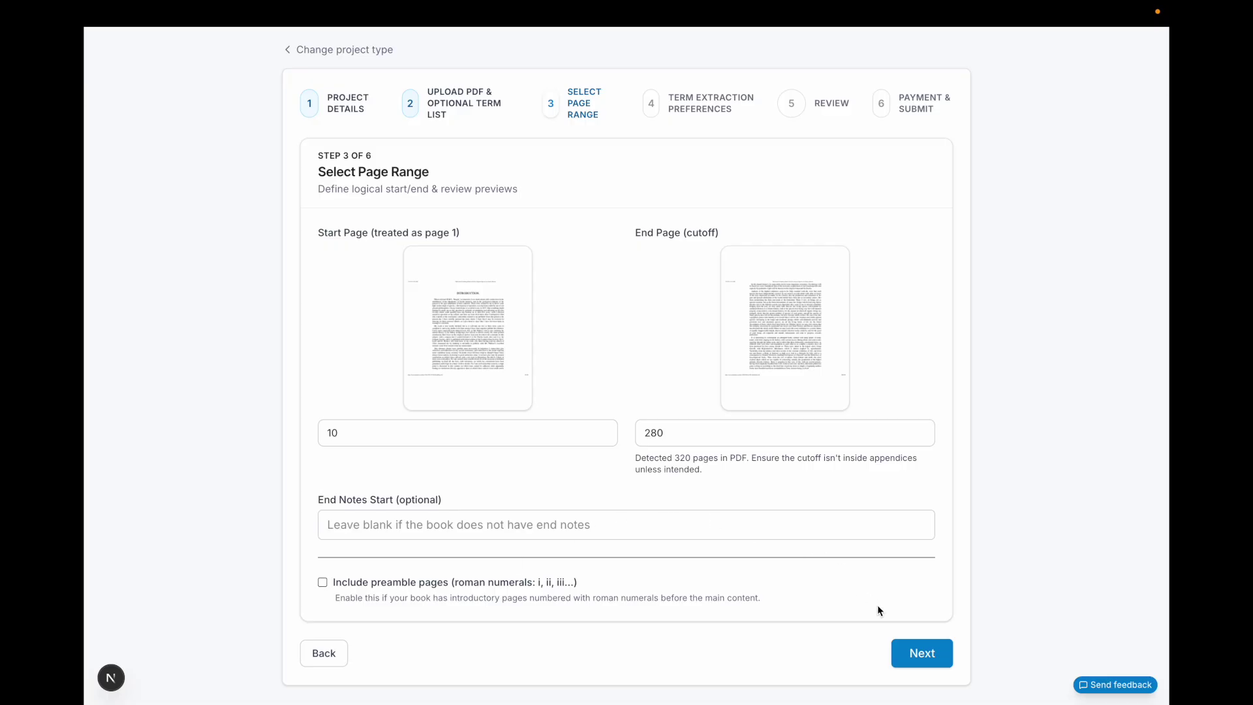
left_click(921, 655)
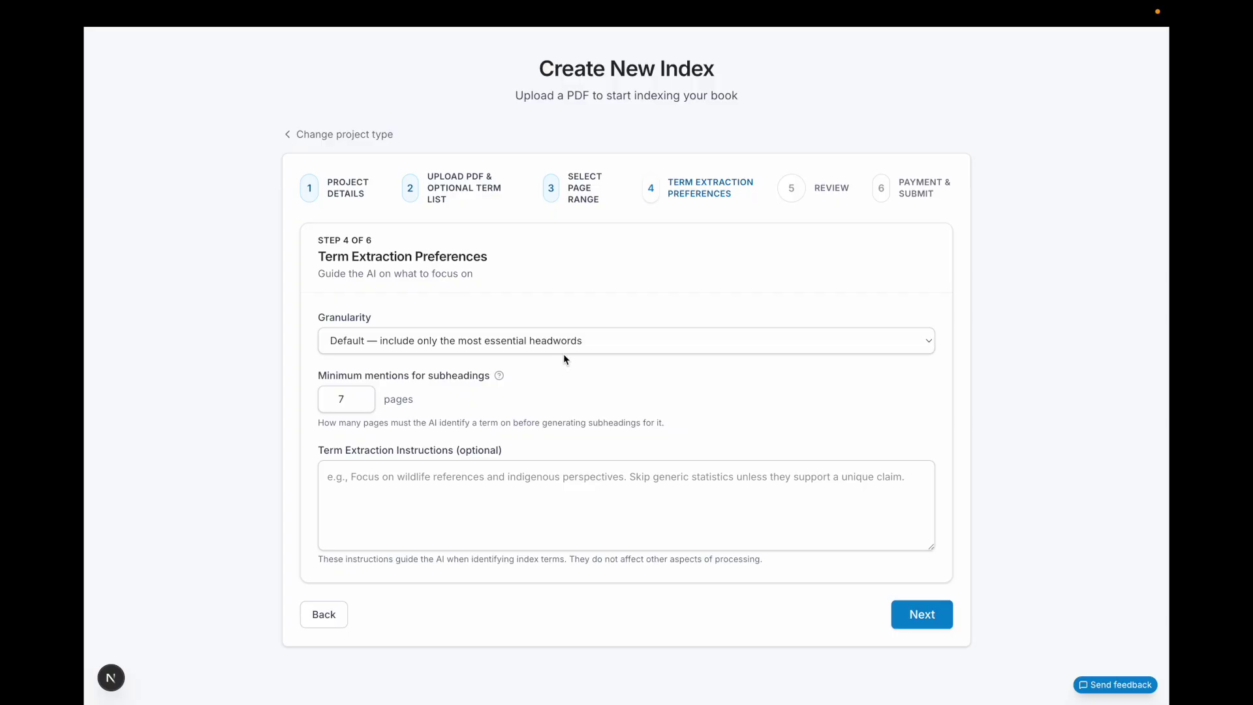
Keep the Default granularity without extraction instructions and proceed past the review to payment and submission.
left_click(599, 498)
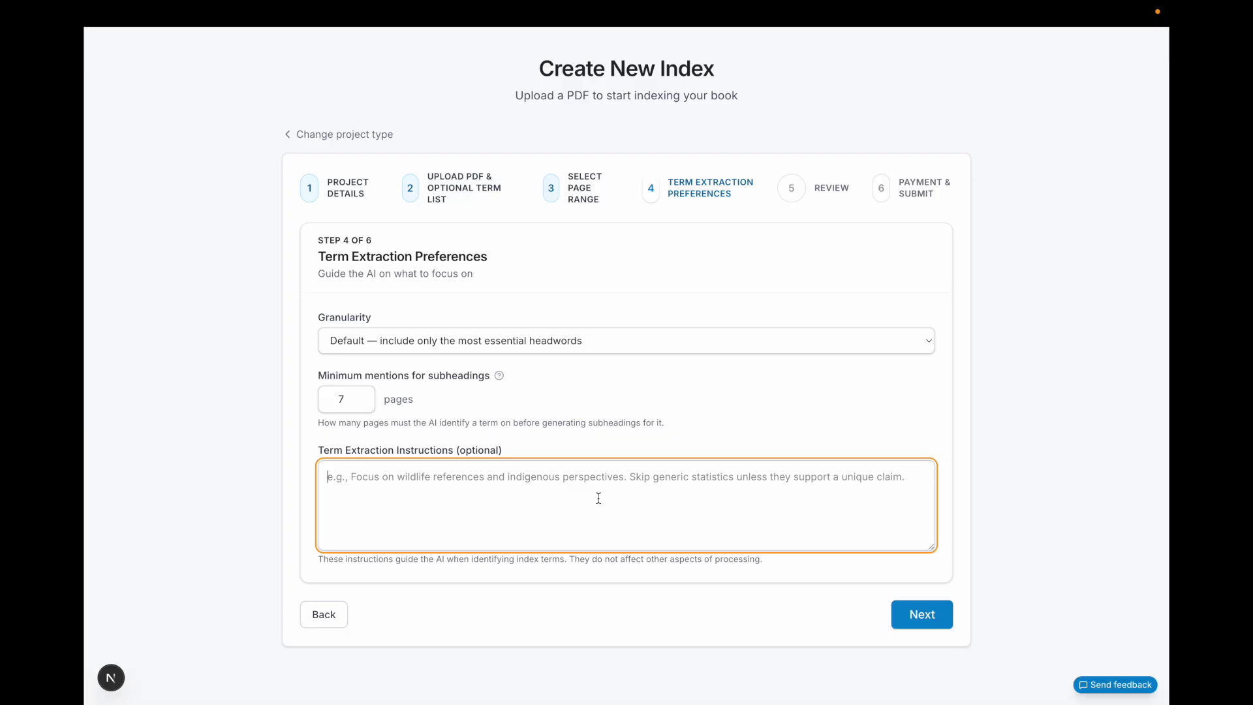
left_click(553, 341)
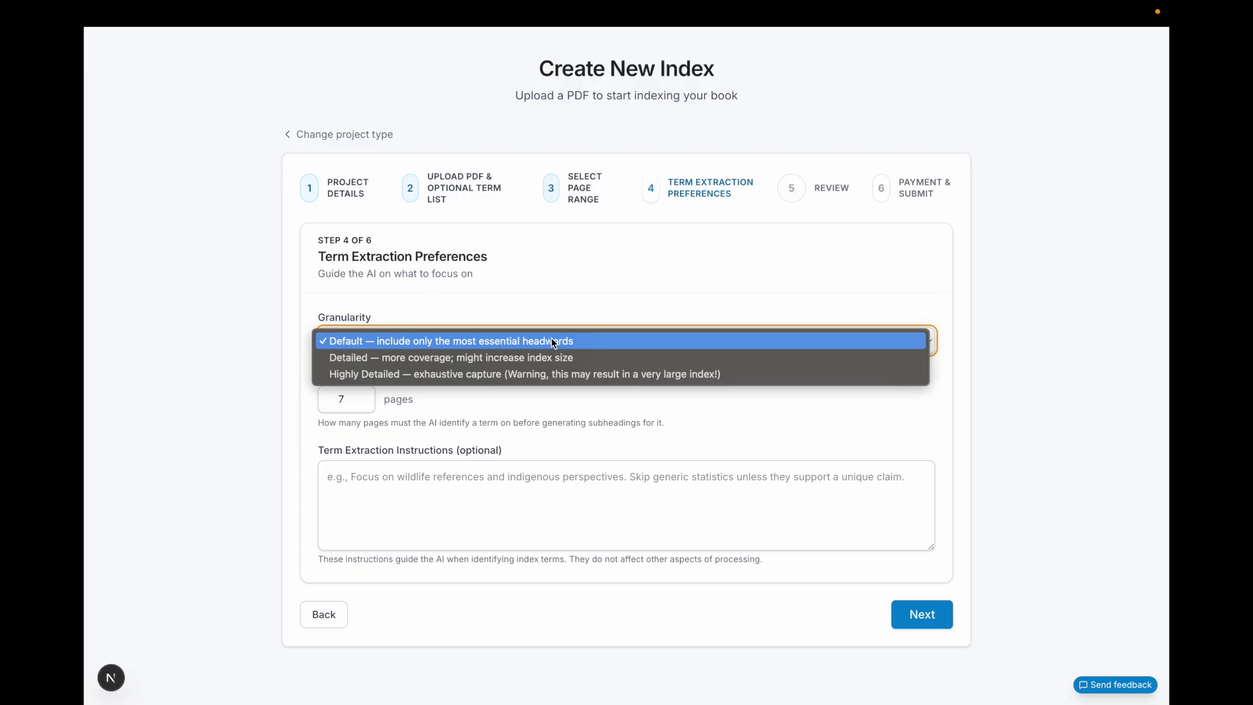
left_click(553, 342)
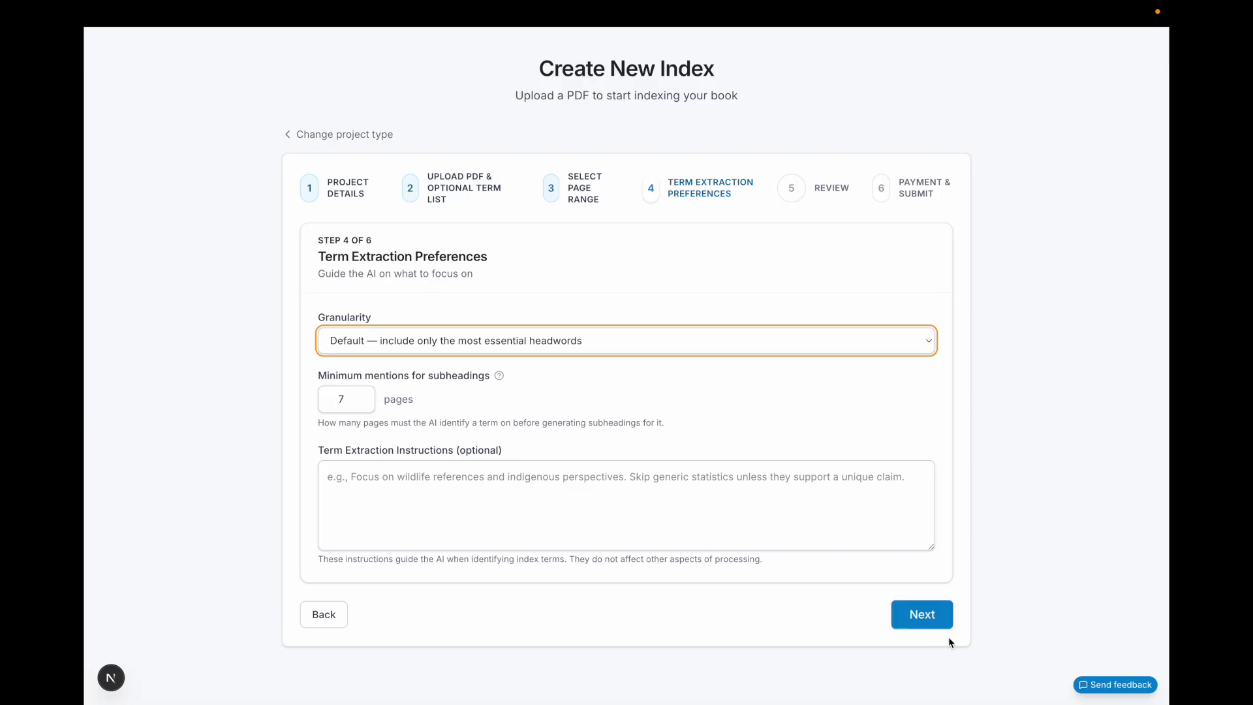
left_click(919, 623)
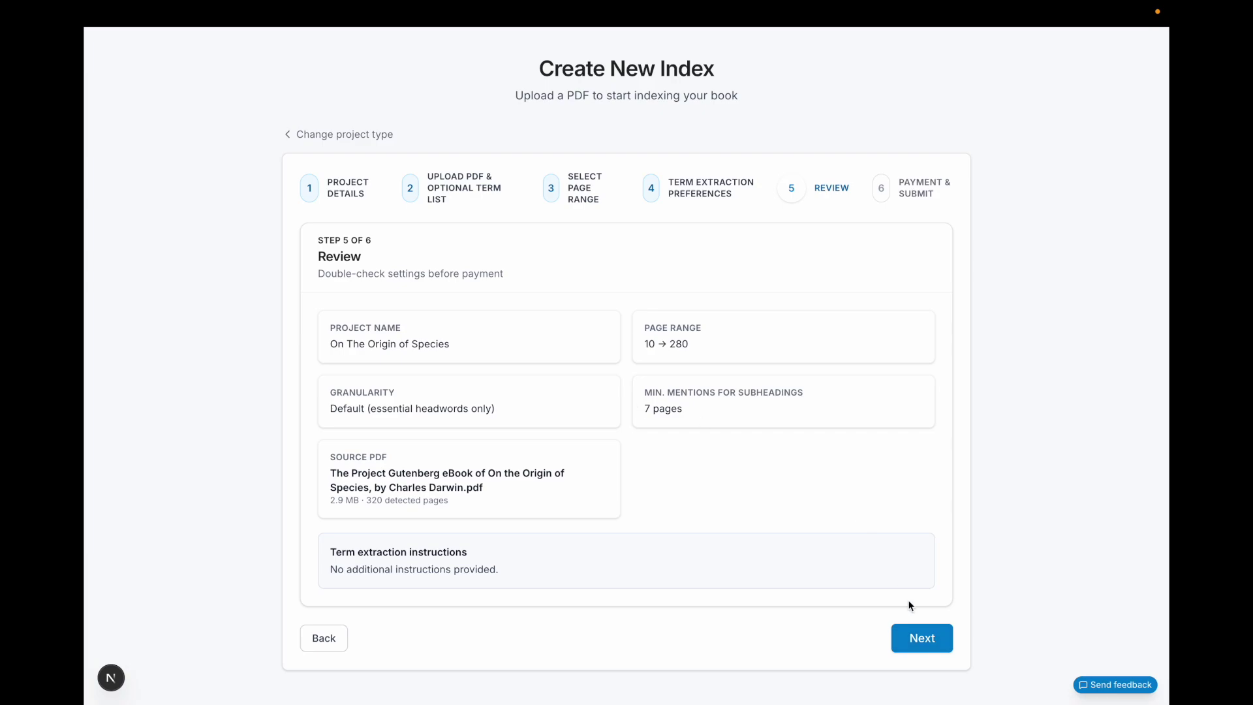
left_click(924, 645)
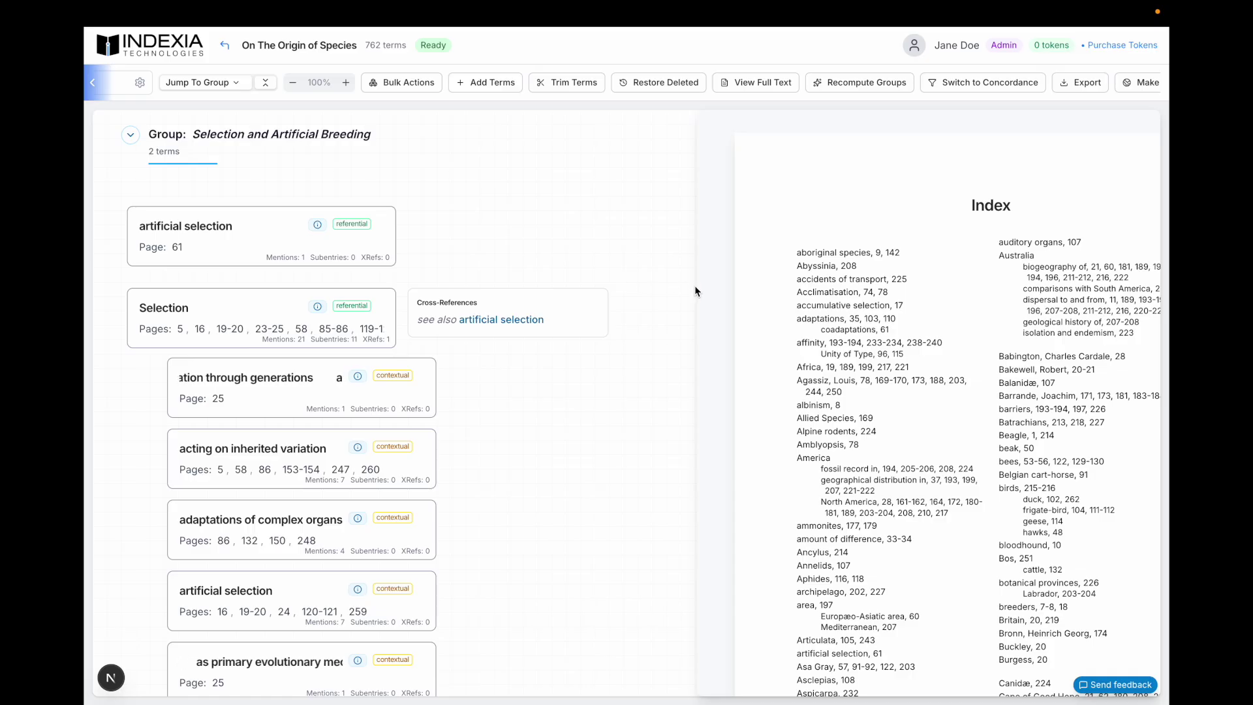
Widen the index preview and jump from its "aboriginal species" entry to the matching term card.
left_click_drag(698, 287, 623, 287)
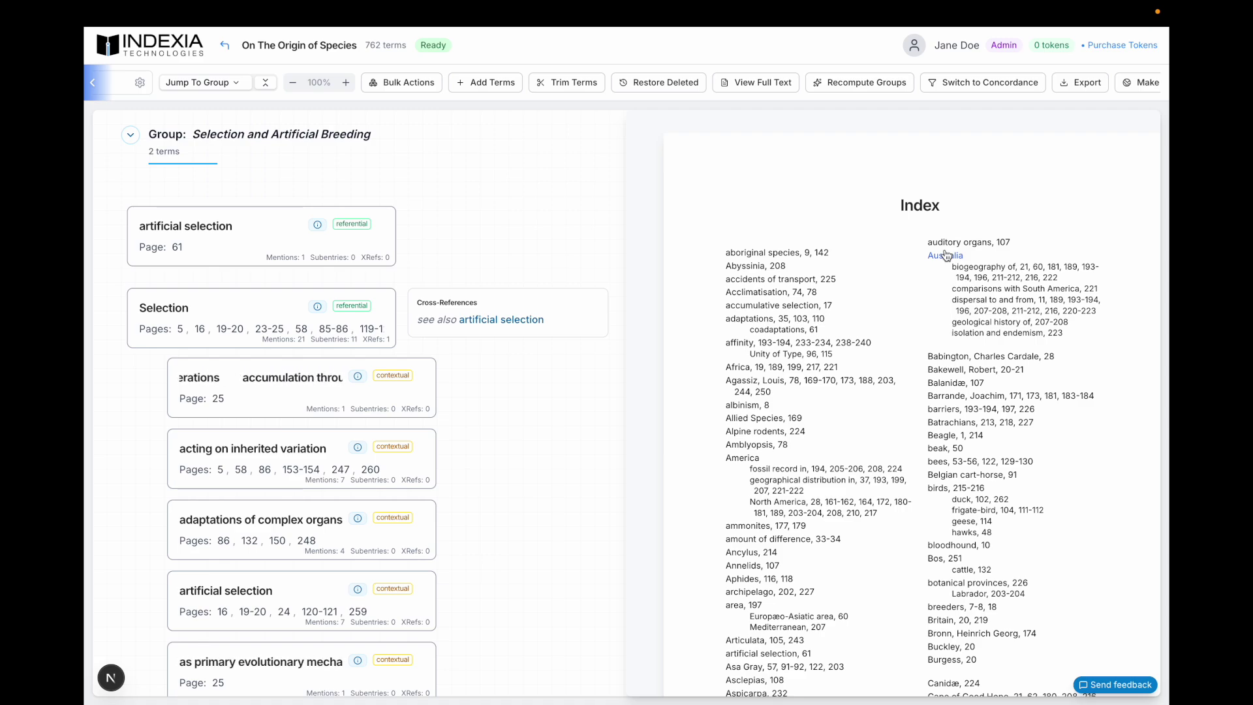
left_click(790, 255)
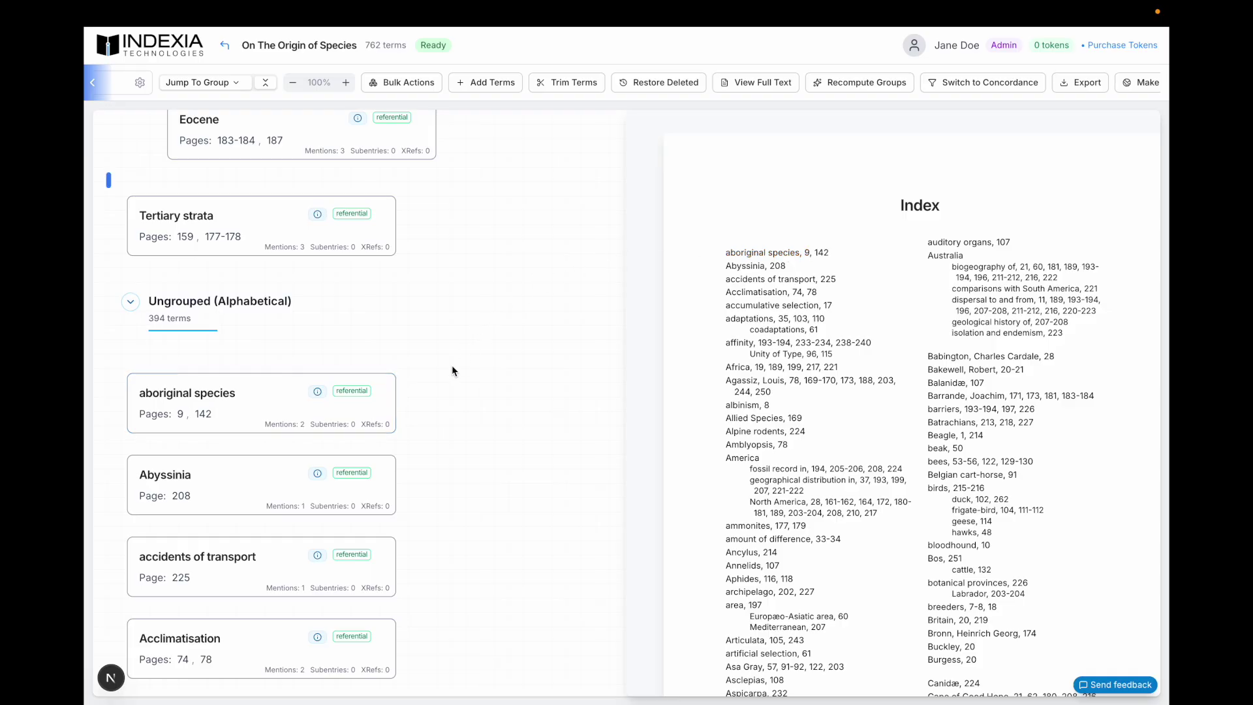
scroll(454, 369, "down", 2)
Read through the description of "aboriginal species" from its term card.
mouse_move(292, 324)
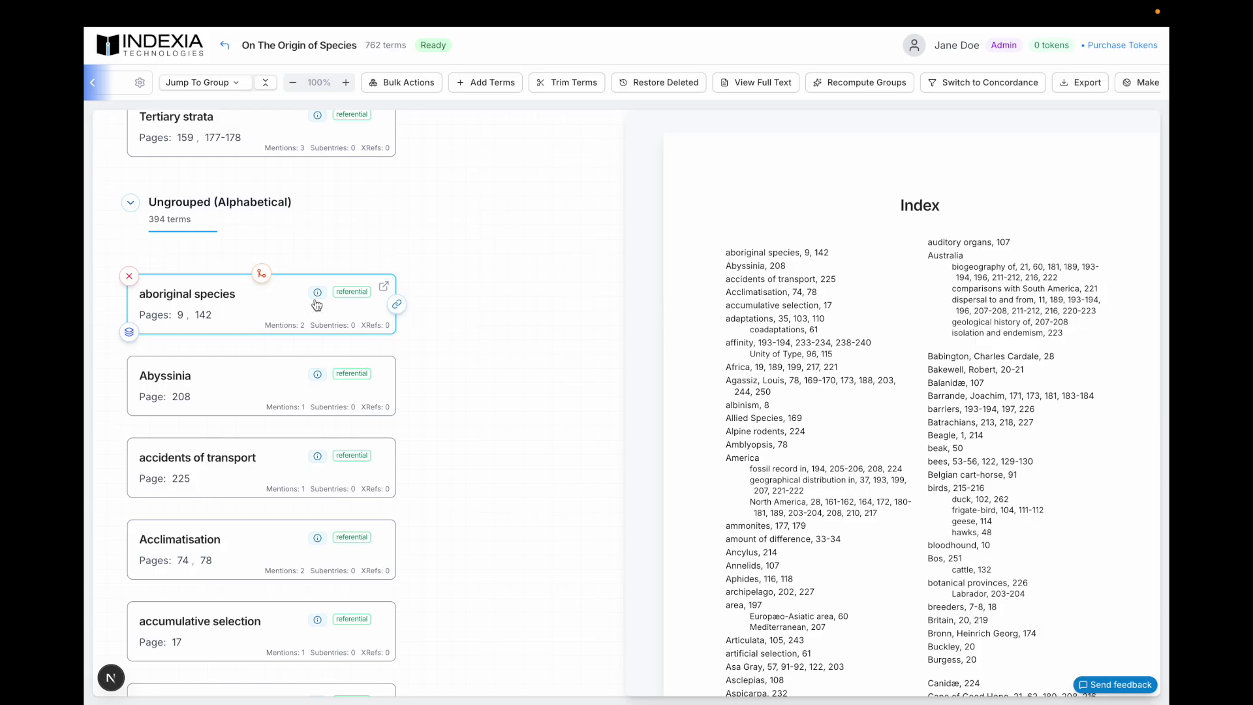
mouse_move(317, 292)
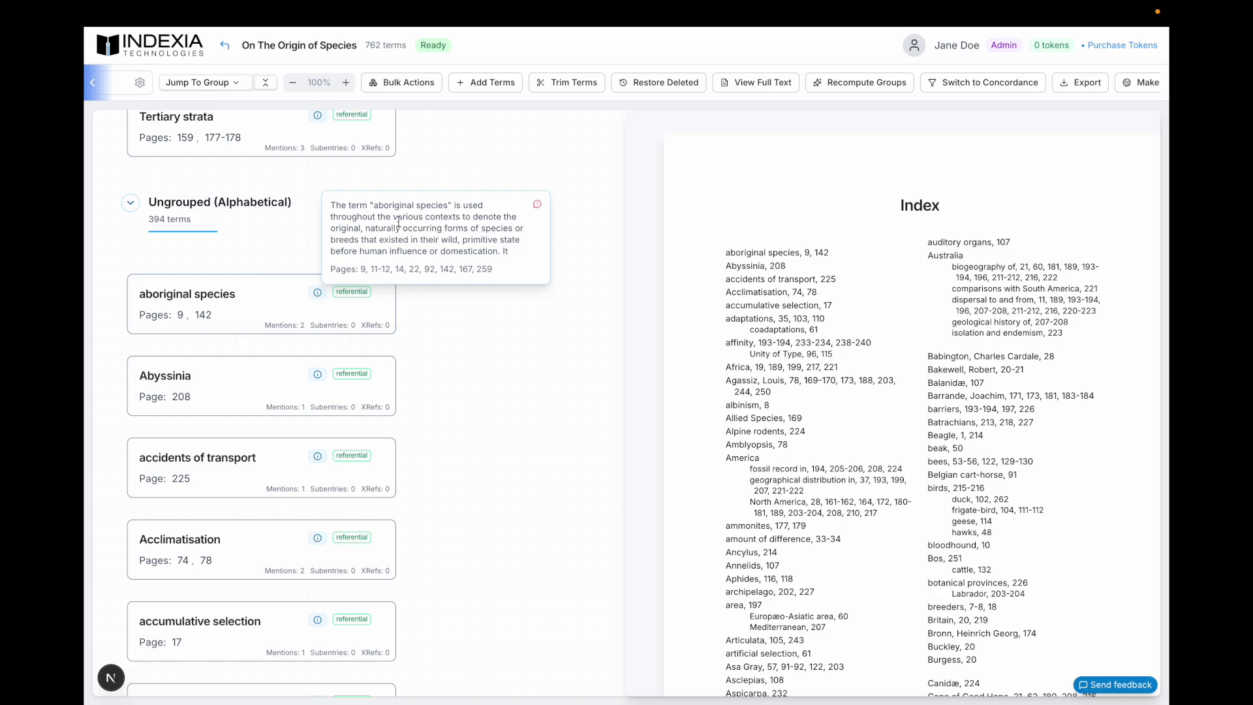
scroll(400, 224, "down", 1)
scroll(400, 224, "down", 1)
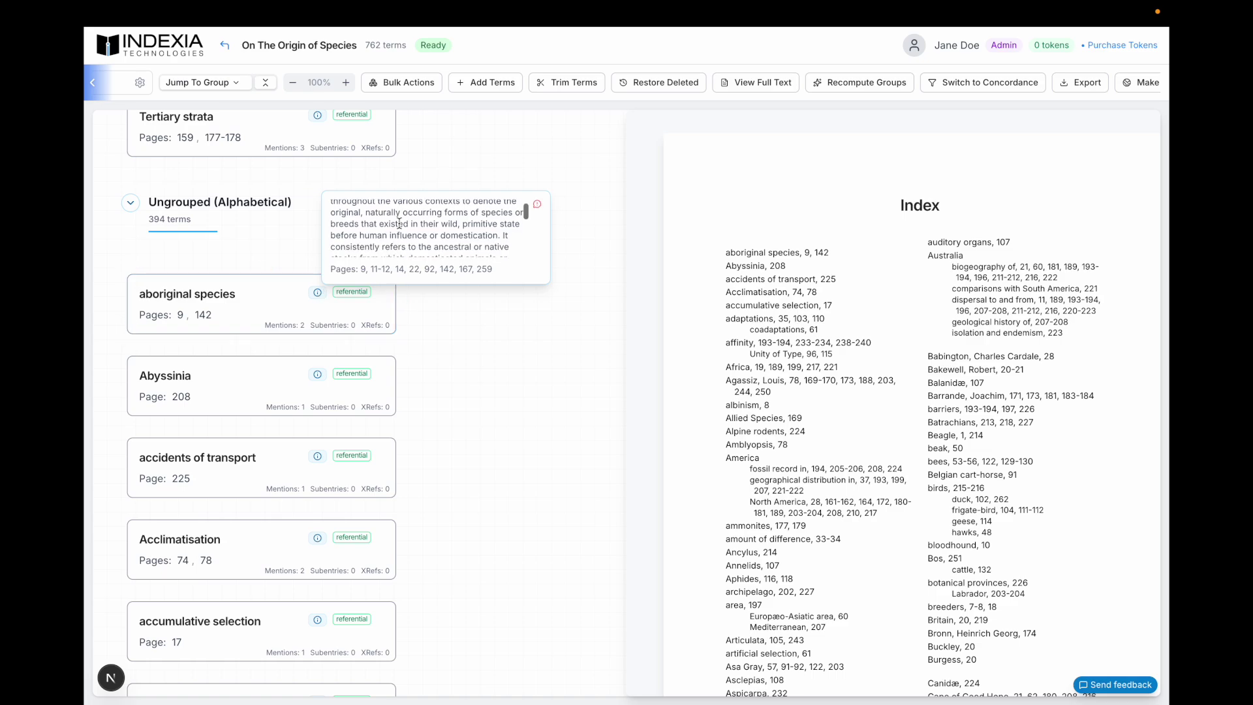
scroll(400, 224, "down", 5)
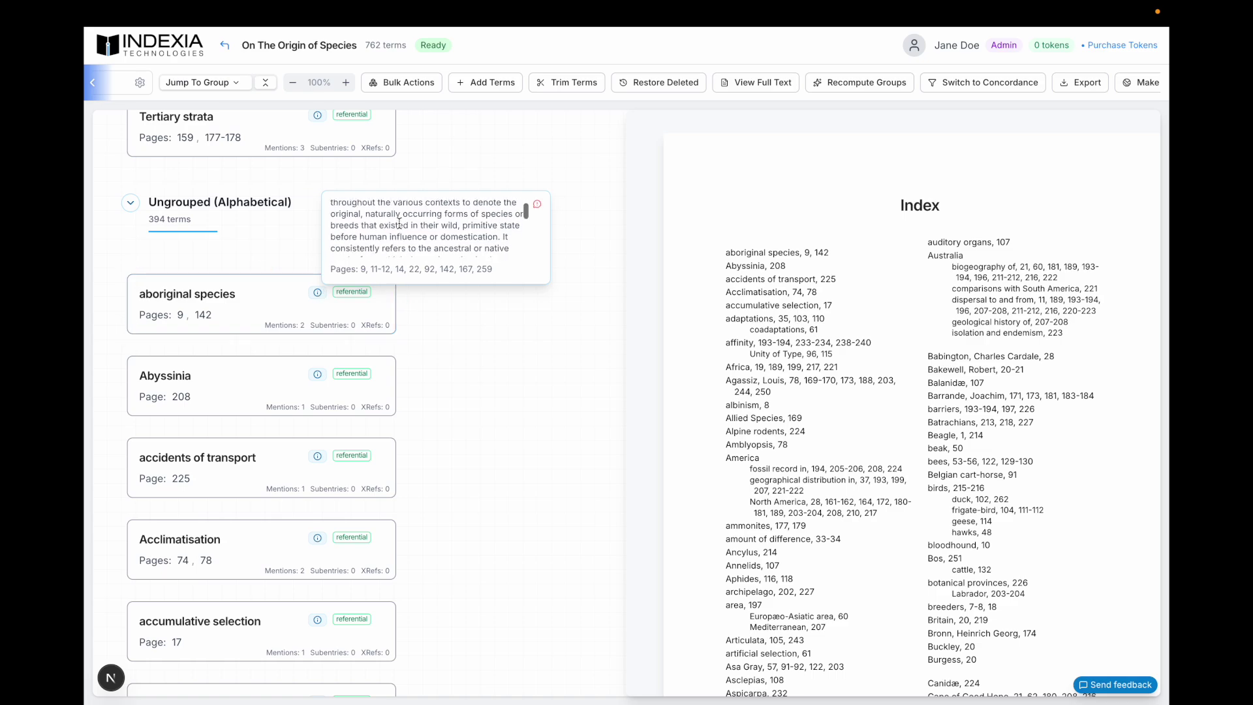
scroll(400, 224, "down", 6)
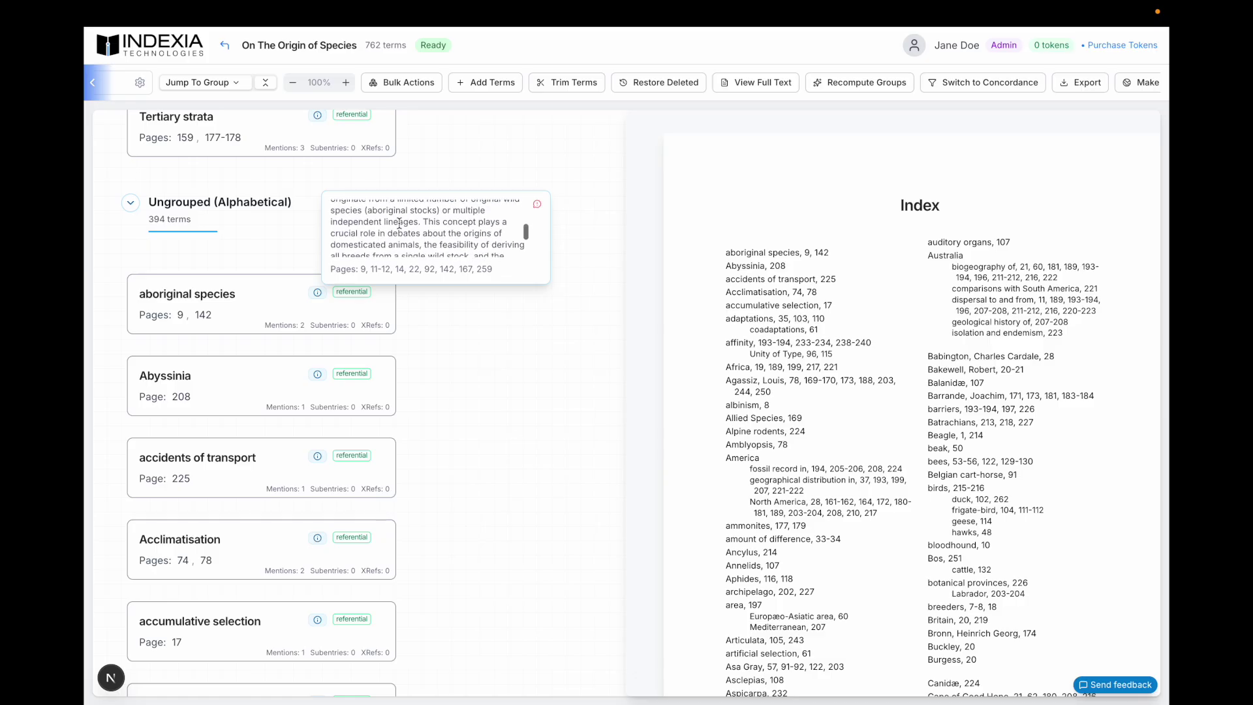
scroll(400, 224, "up", 12)
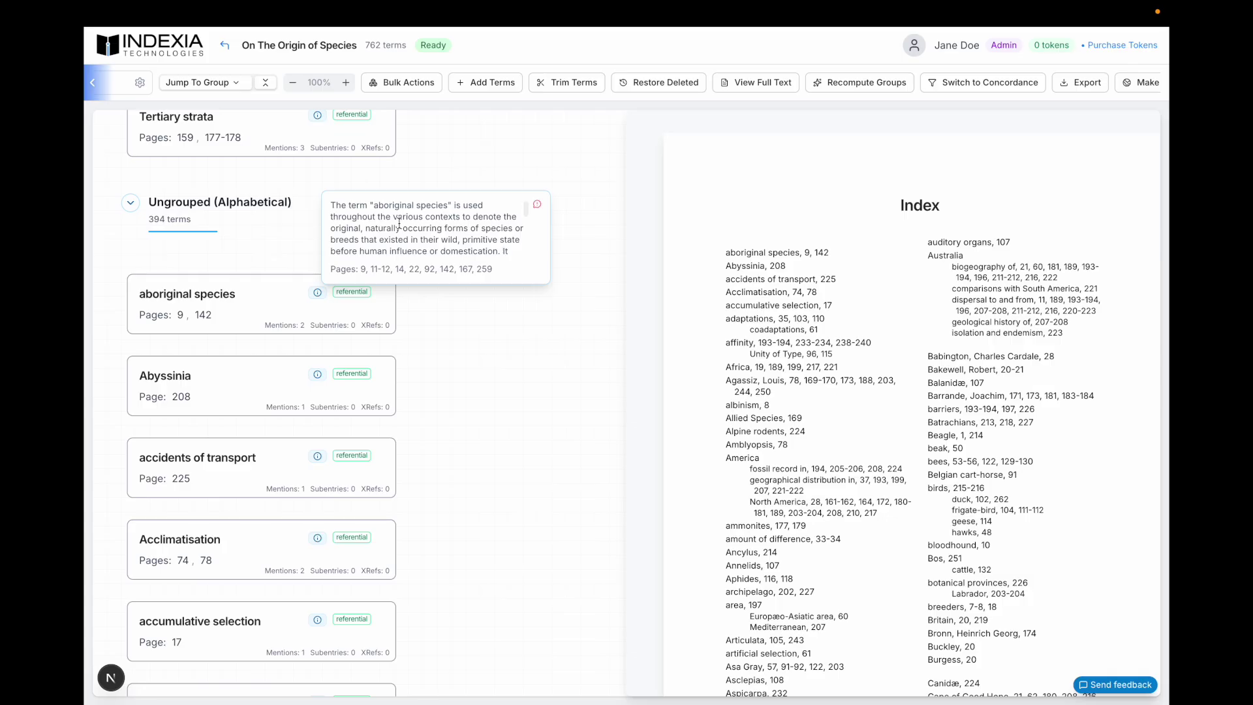
Examine the curated mentions and page context in the "aboriginal species" details, and open the page 9 mention in the full text.
left_click(383, 287)
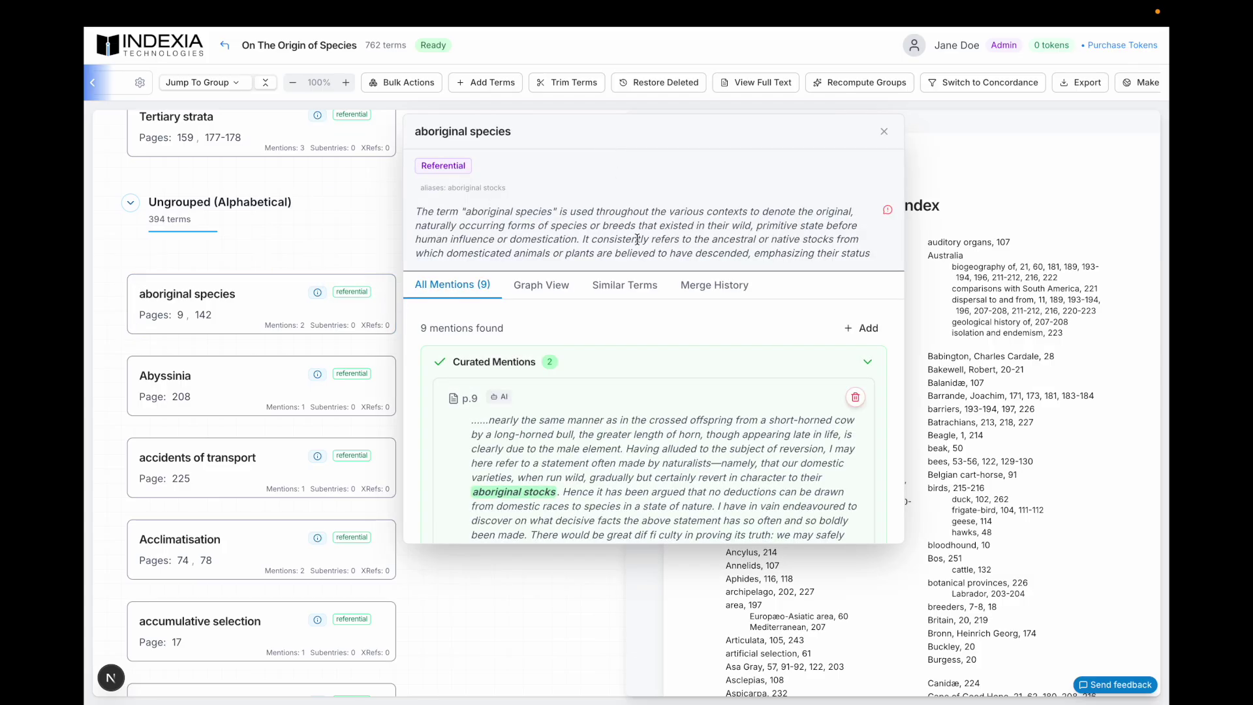
scroll(668, 369, "down", 1)
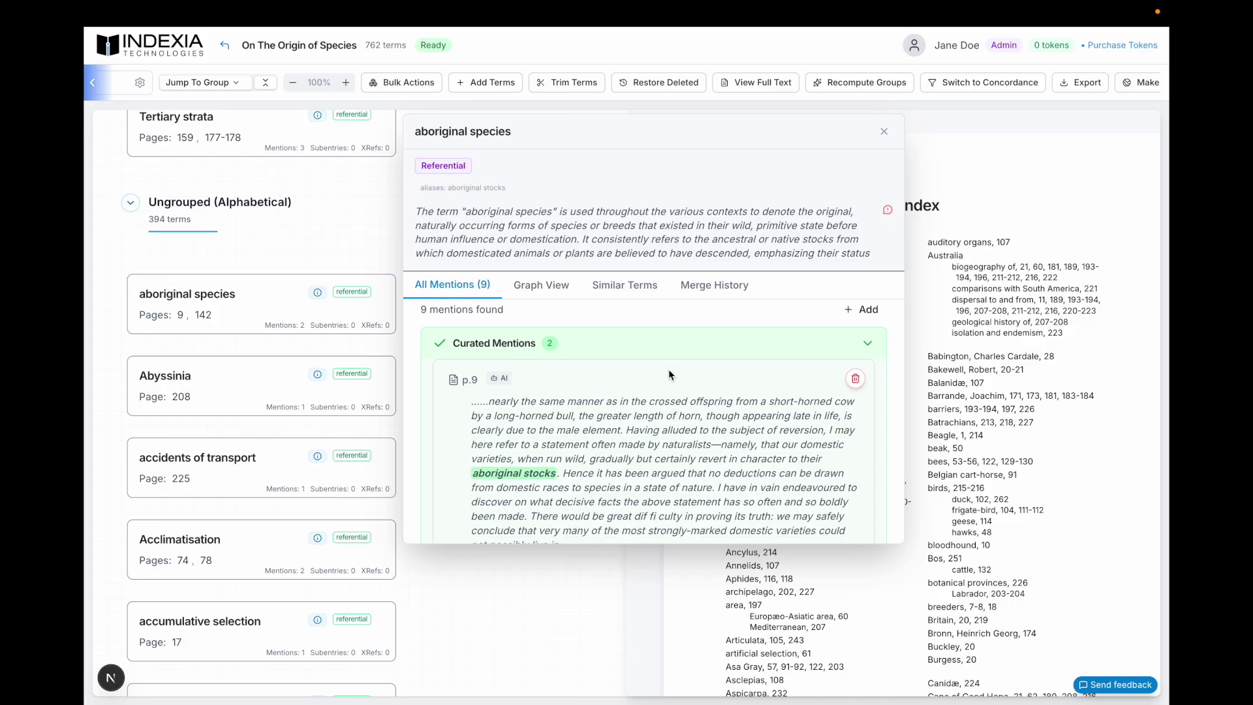
scroll(669, 369, "down", 1)
scroll(669, 370, "down", 1)
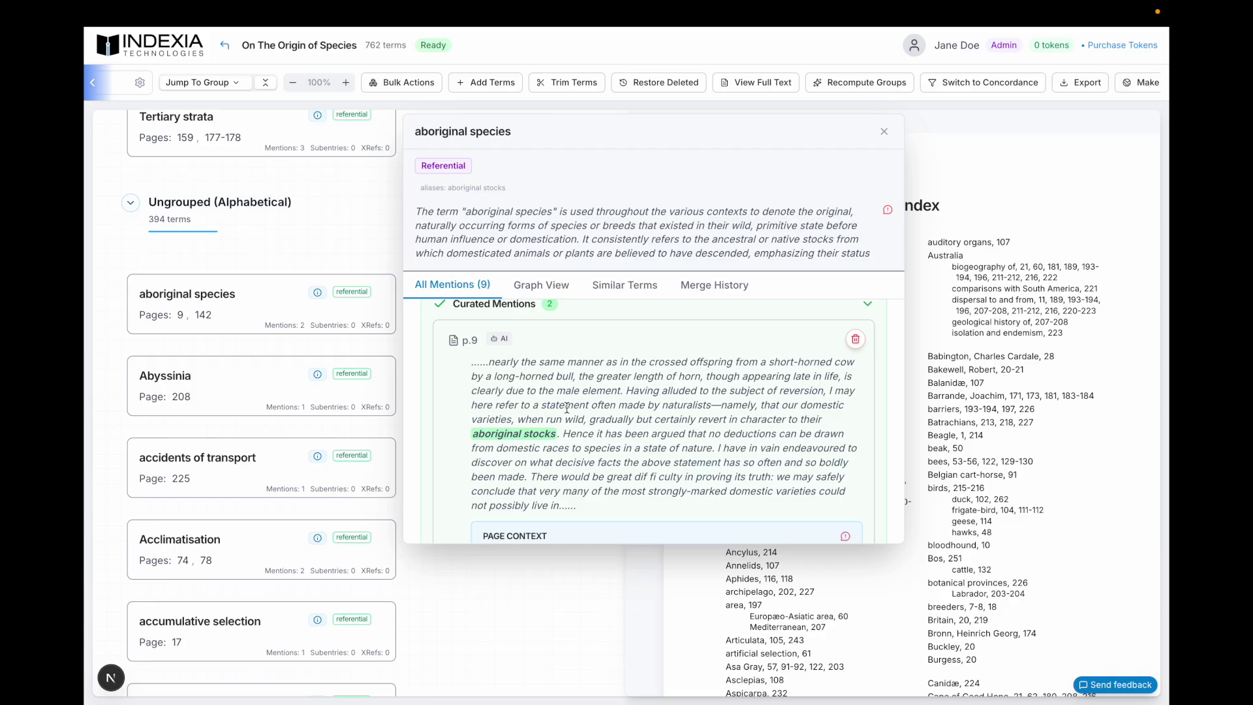
scroll(556, 425, "down", 5)
scroll(554, 425, "down", 1)
scroll(554, 425, "down", 2)
scroll(554, 424, "up", 4)
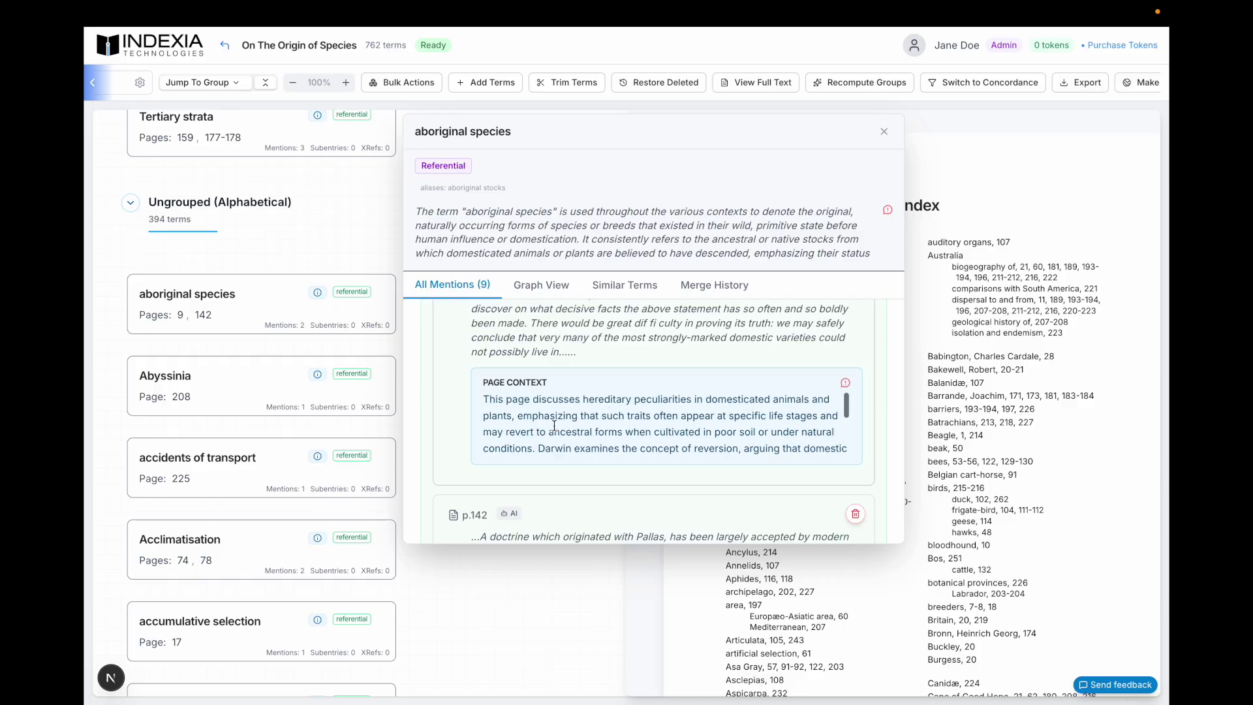
scroll(554, 425, "up", 5)
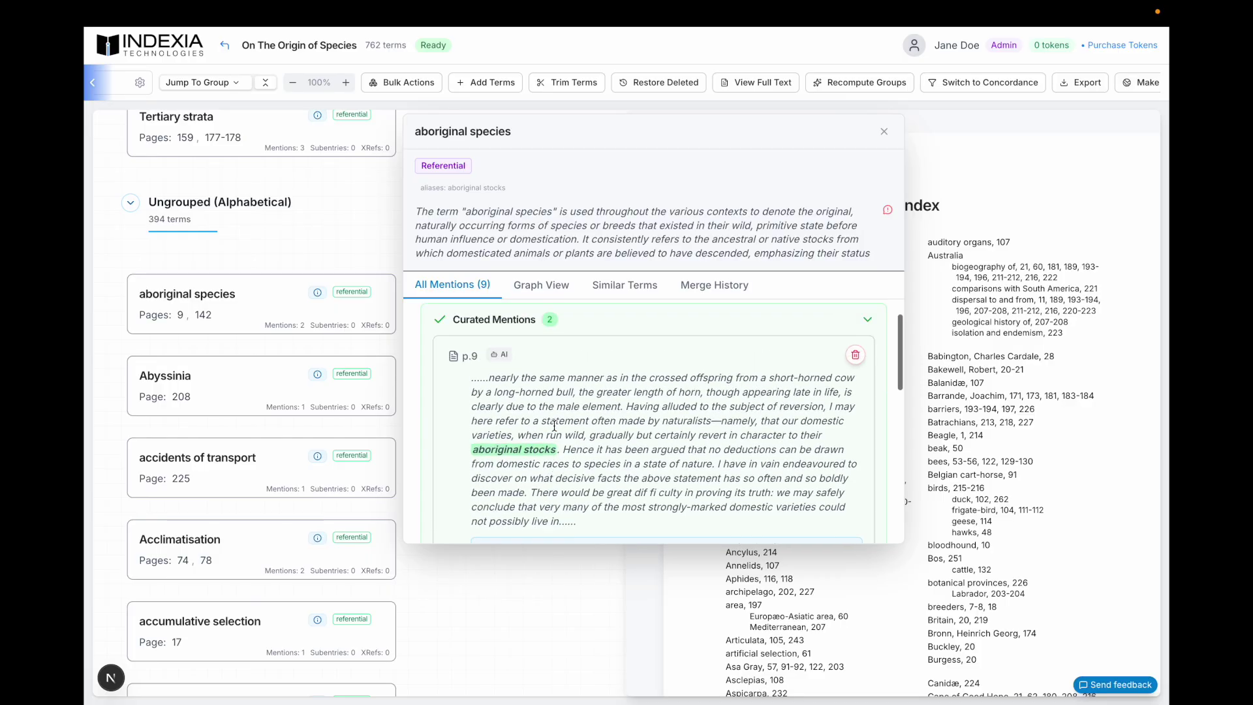
left_click(470, 356)
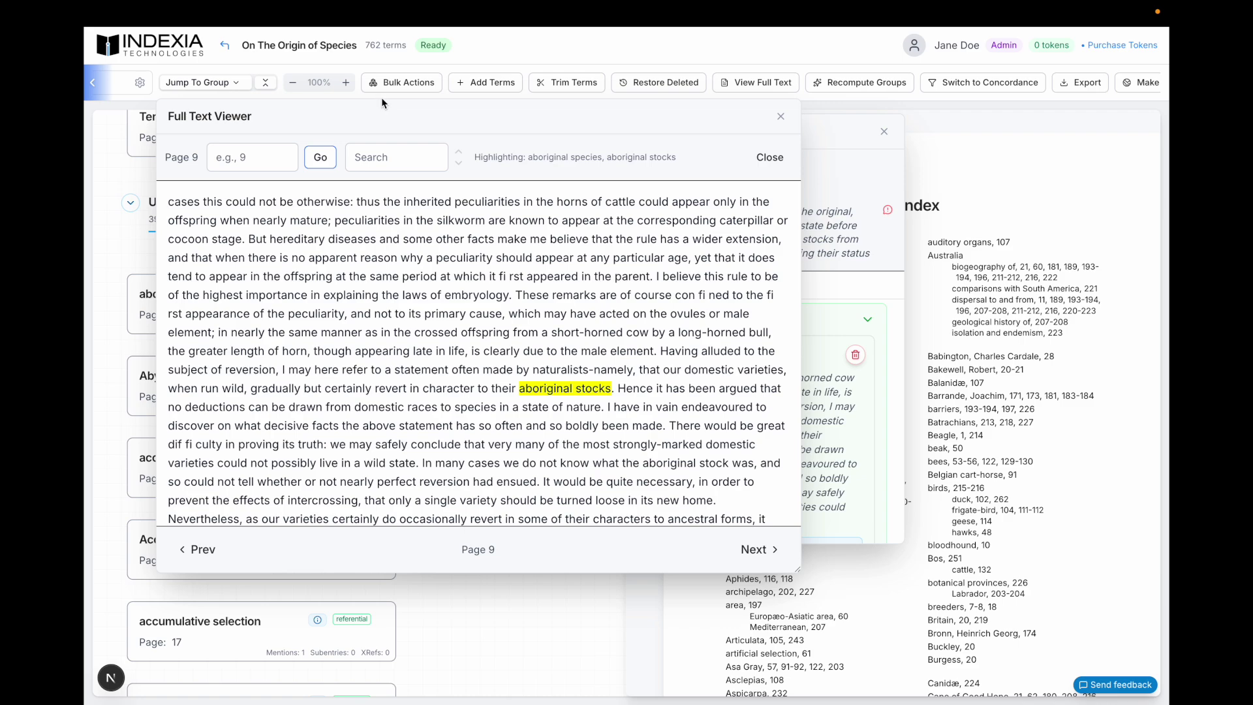
Read the page 9 passage around the highlighted "aboriginal stocks" mention with the full text viewer moved aside, and close the viewer.
left_click_drag(382, 106, 738, 135)
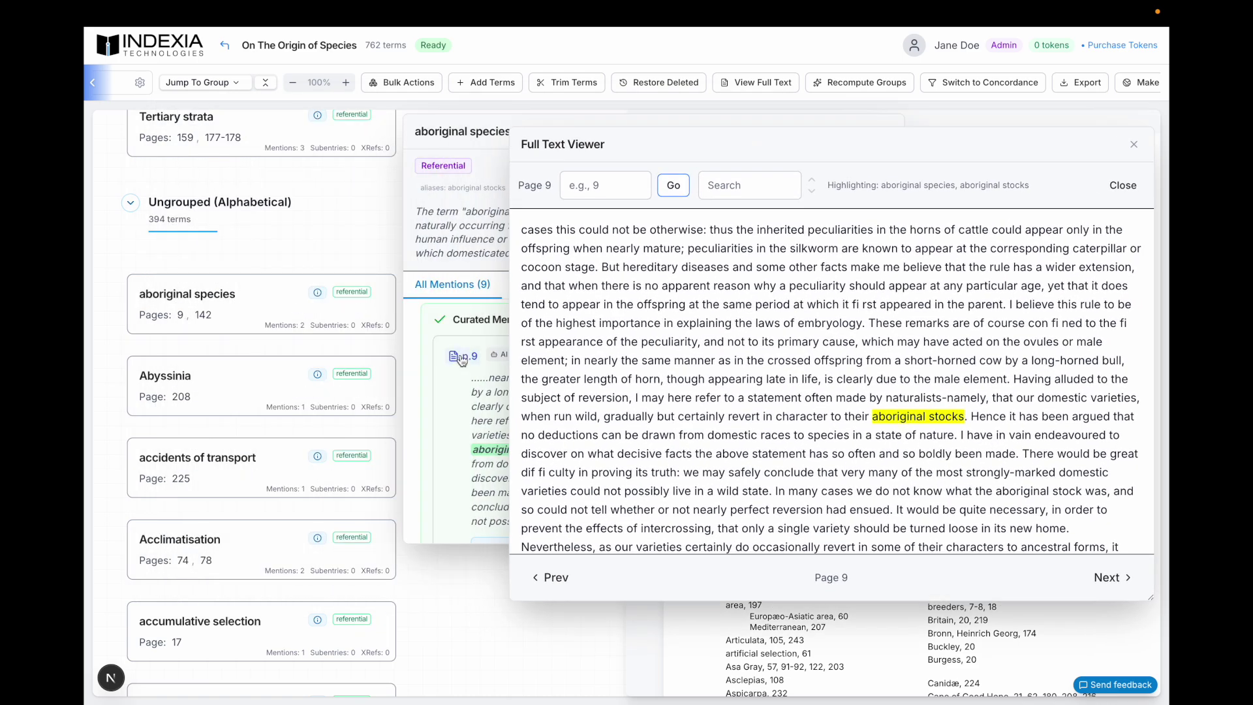
left_click_drag(782, 142, 751, 142)
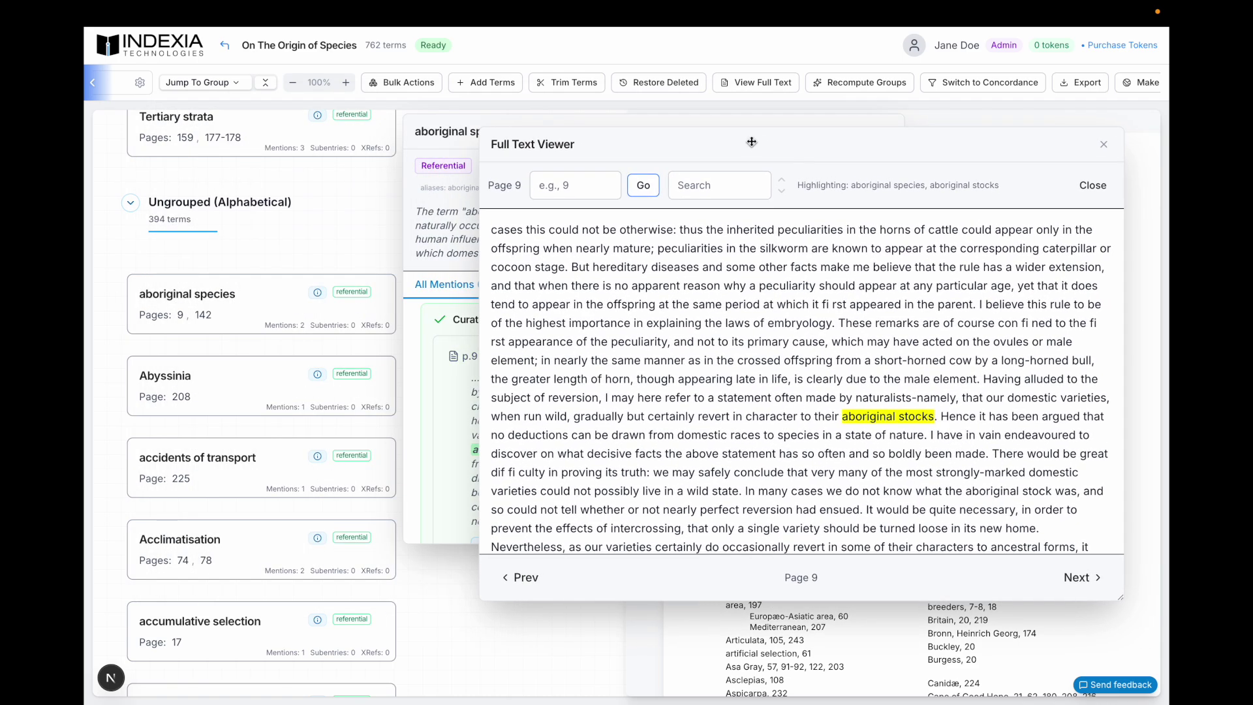
scroll(766, 305, "down", 4)
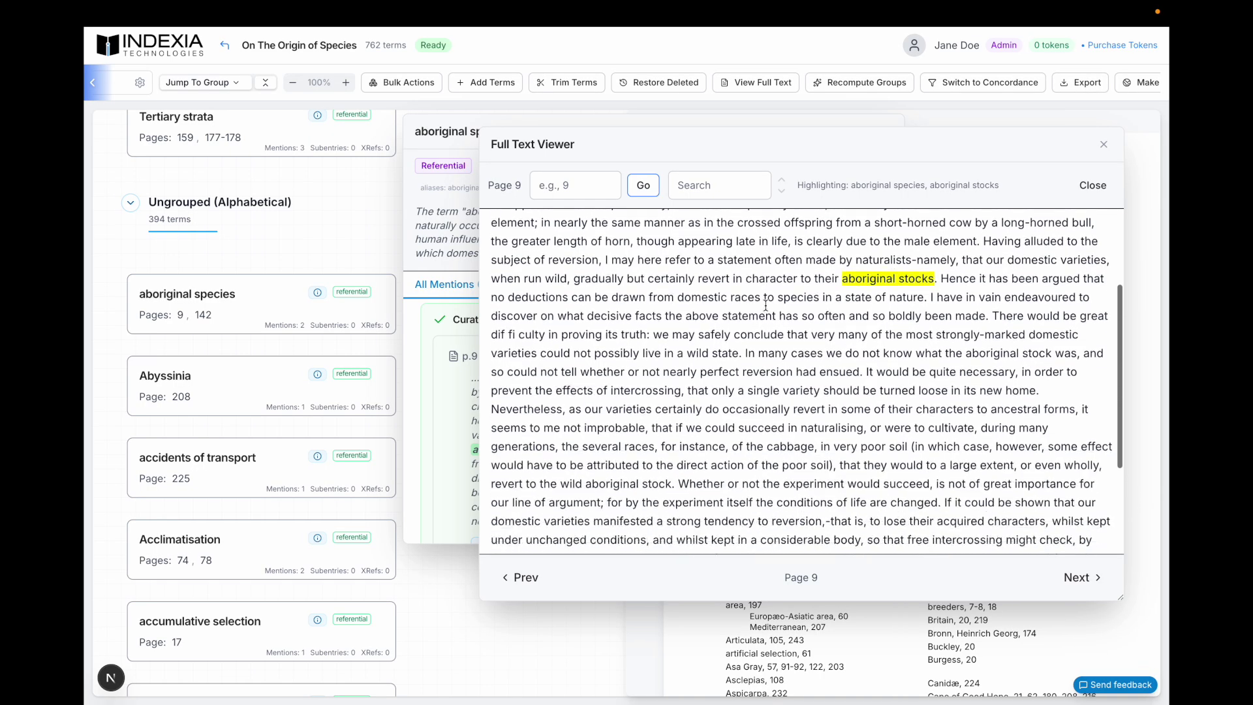
scroll(766, 306, "down", 3)
scroll(799, 233, "up", 5)
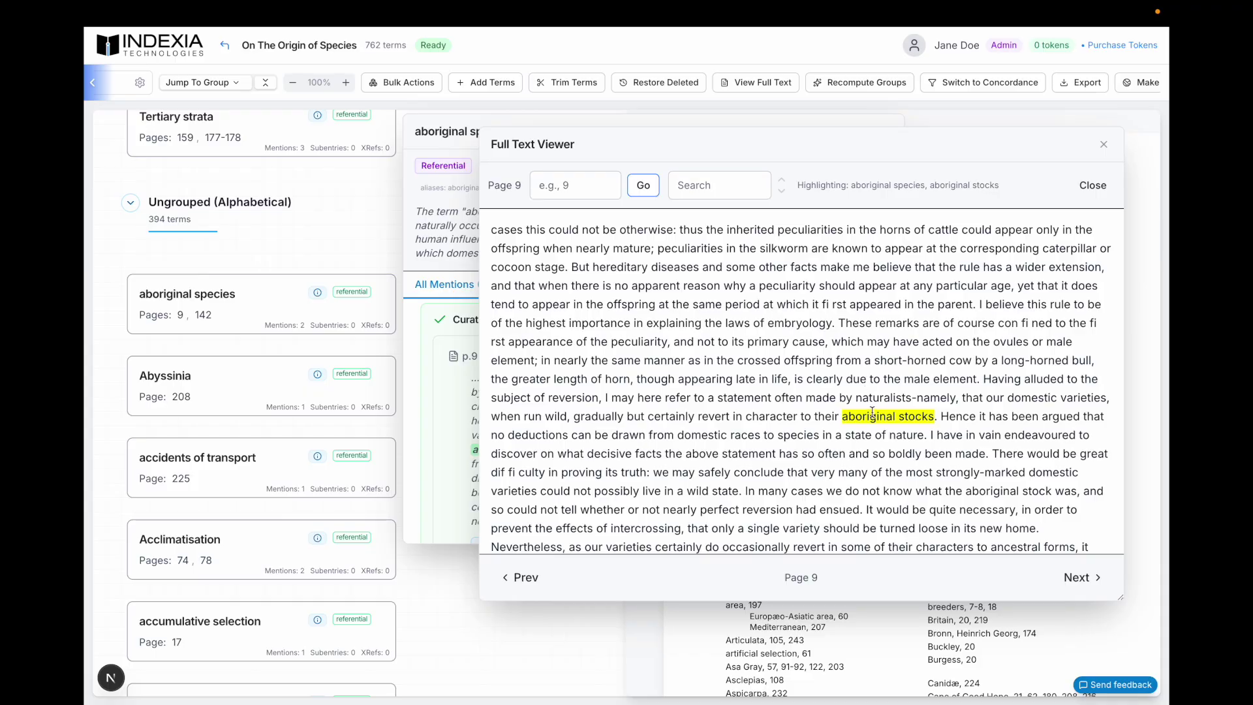
left_click(1104, 144)
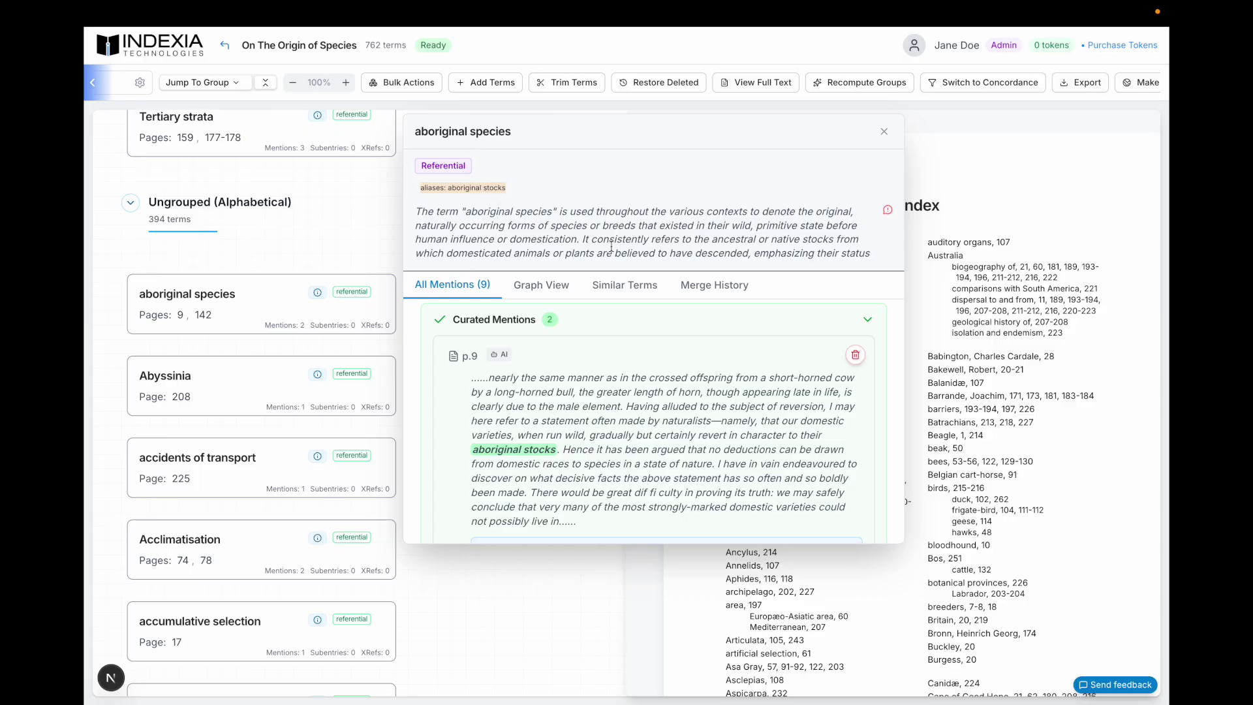
Review the merge history and similar terms of "aboriginal species", and close its details.
left_click(696, 284)
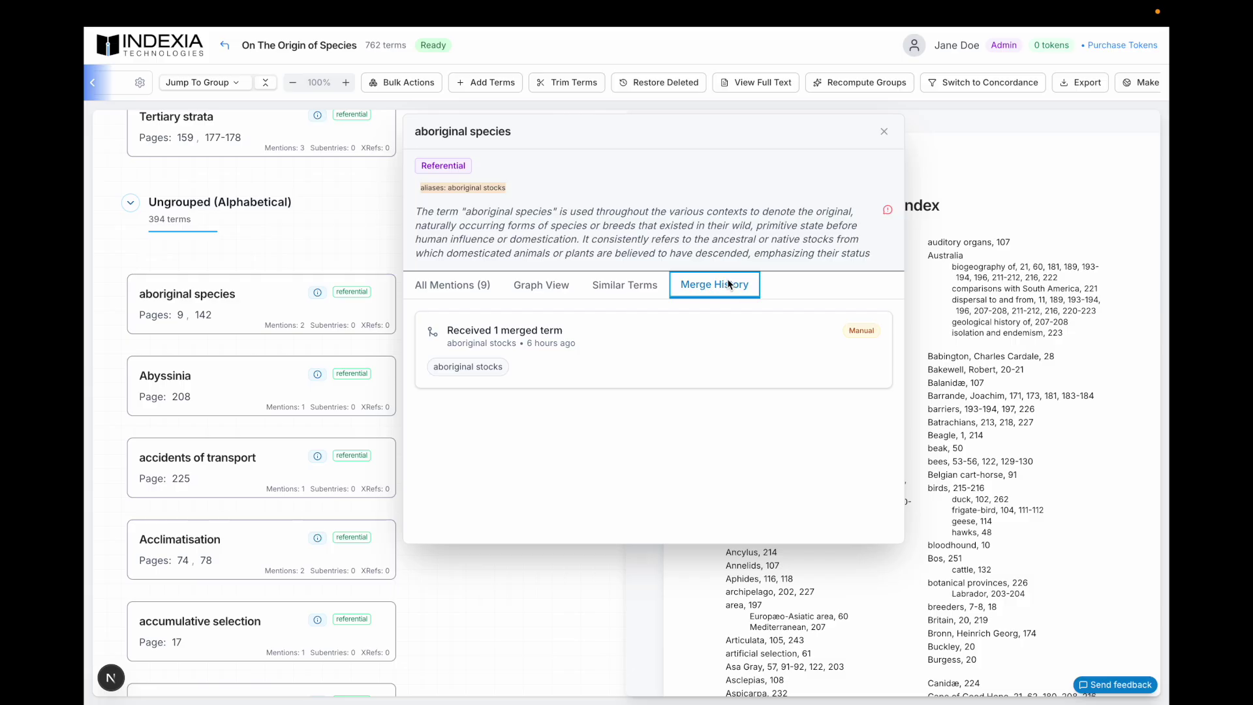
left_click(620, 287)
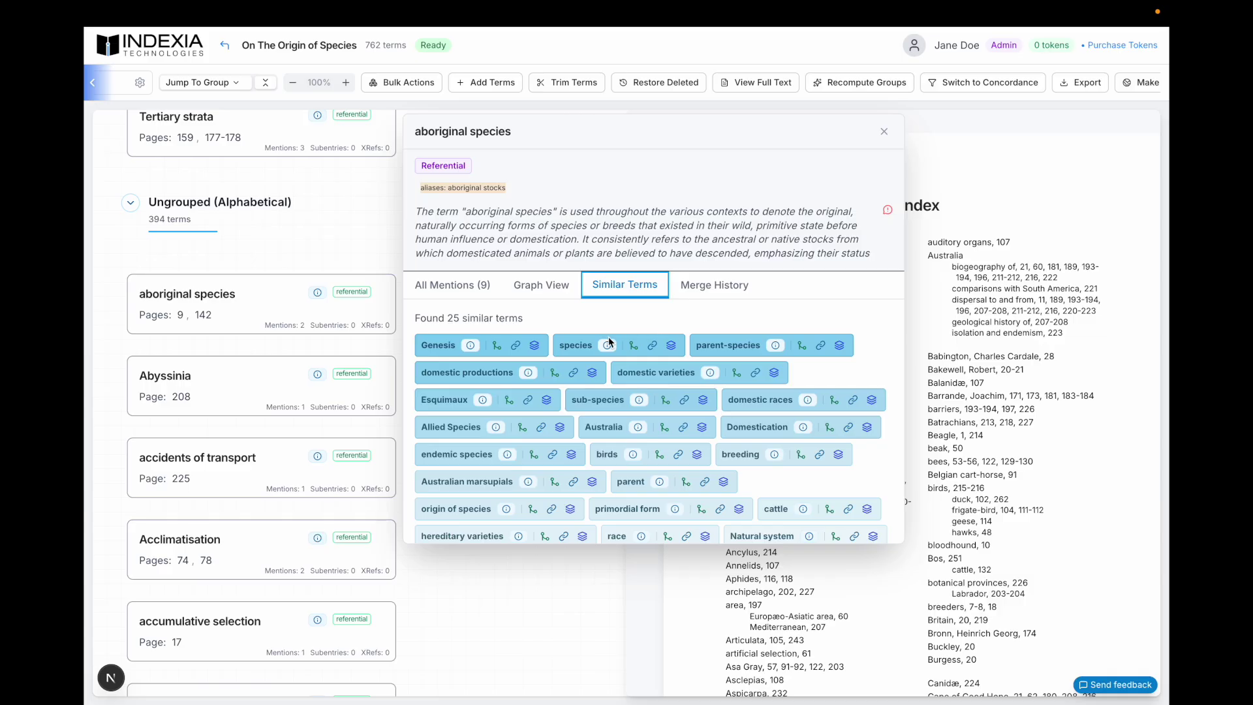
scroll(609, 340, "down", 1)
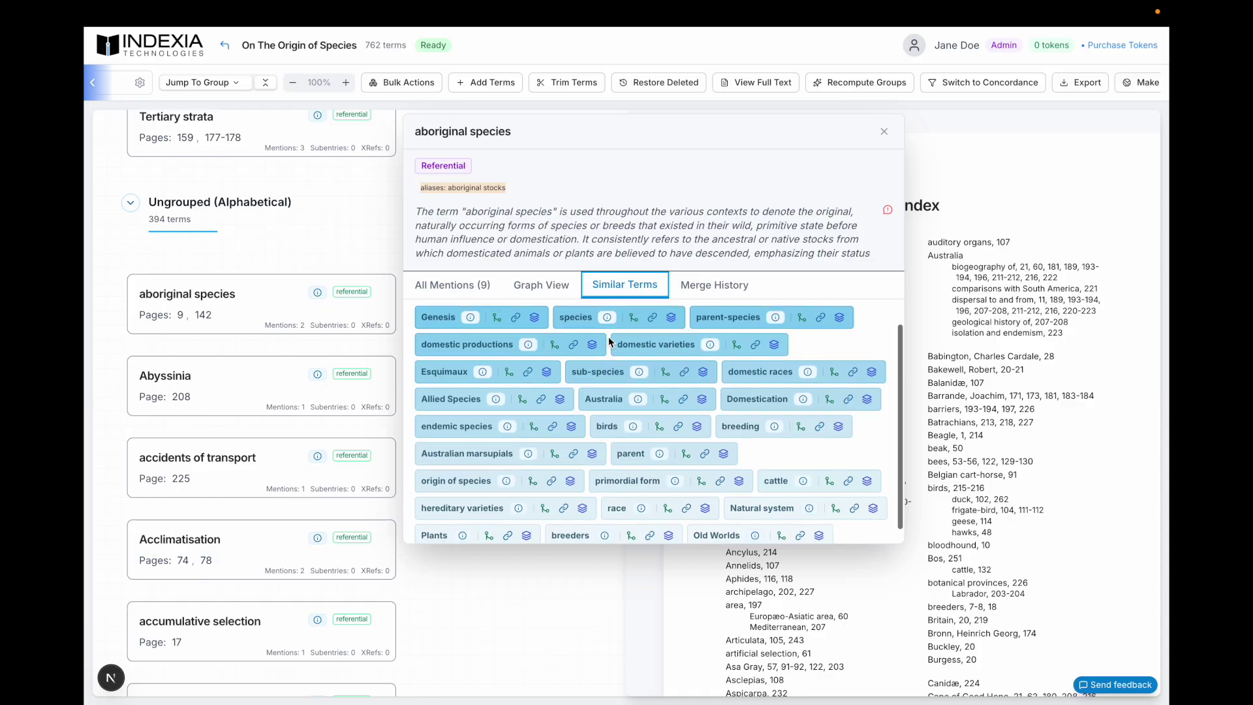
scroll(608, 343, "up", 2)
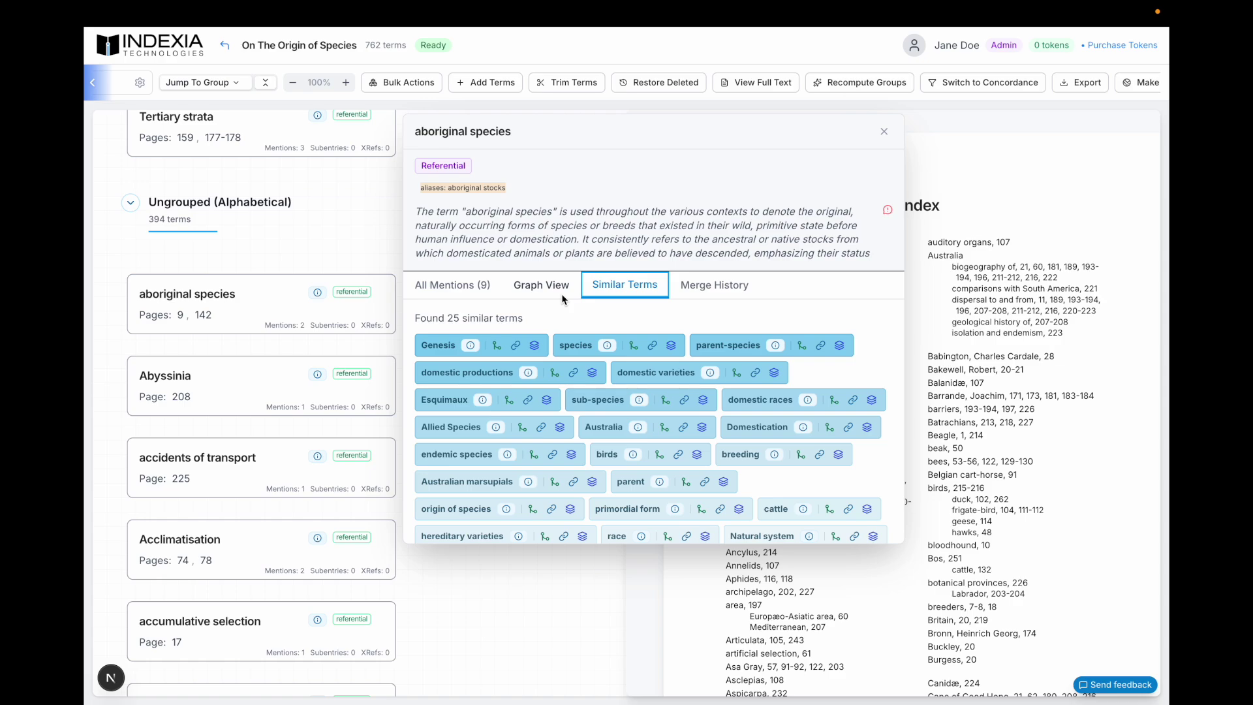
left_click(883, 131)
Add a cross-reference from "aboriginal species" to the suggested term "species".
mouse_move(371, 334)
left_click(396, 305)
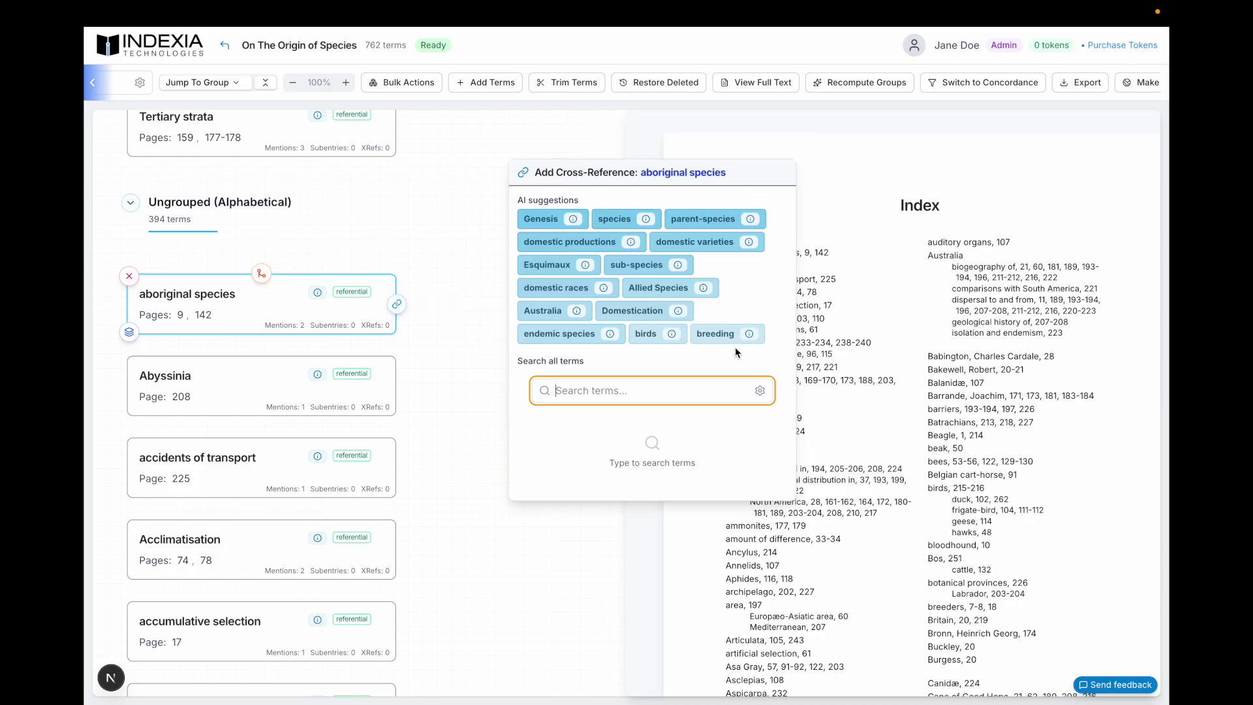
left_click(605, 224)
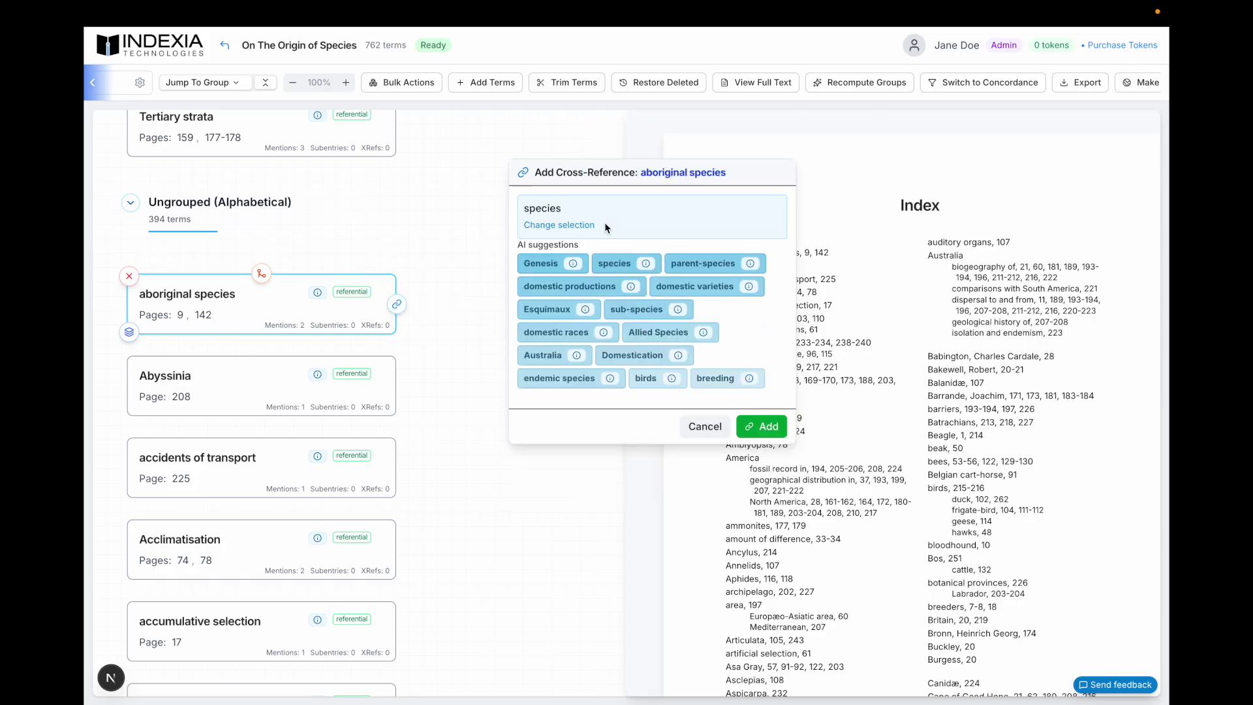
left_click(766, 431)
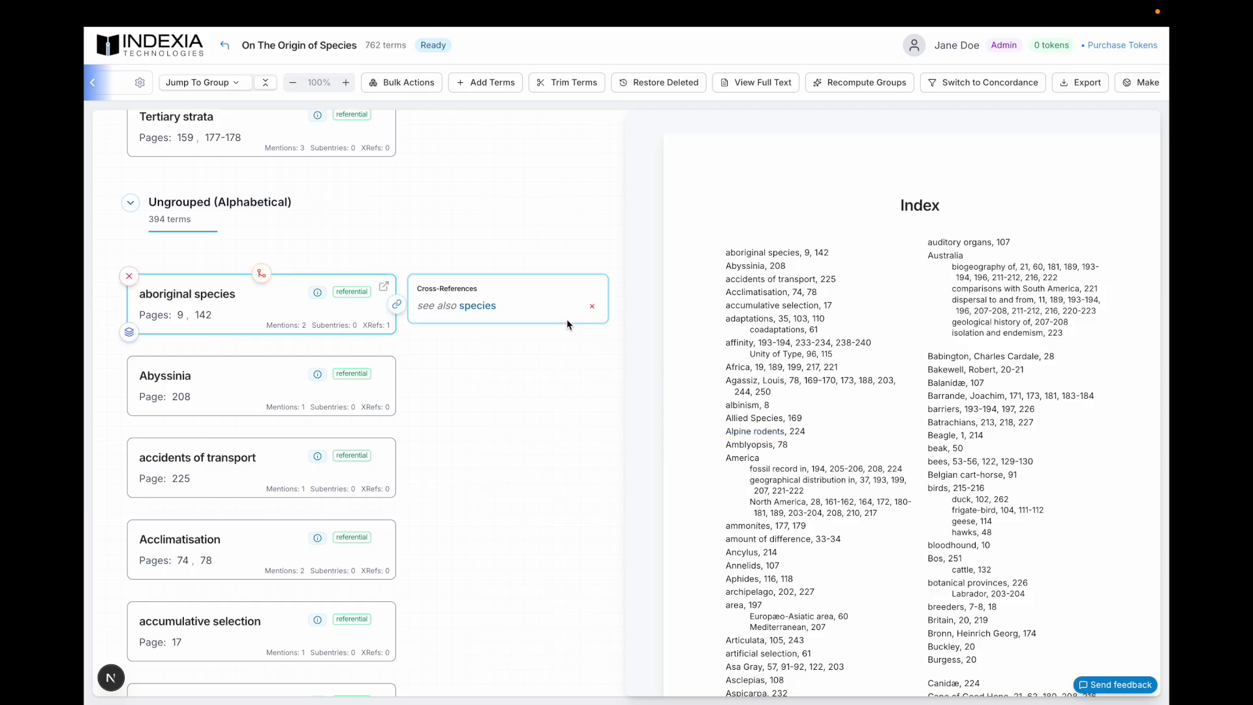
mouse_move(312, 295)
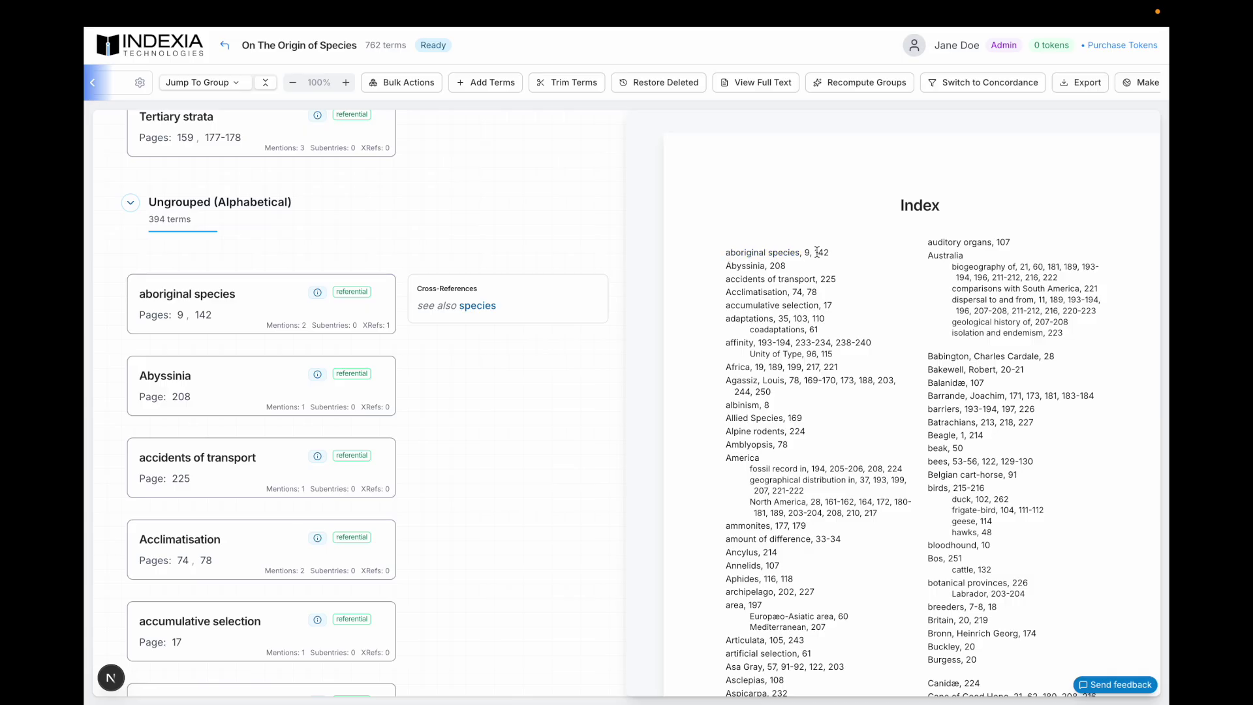
left_click(290, 293)
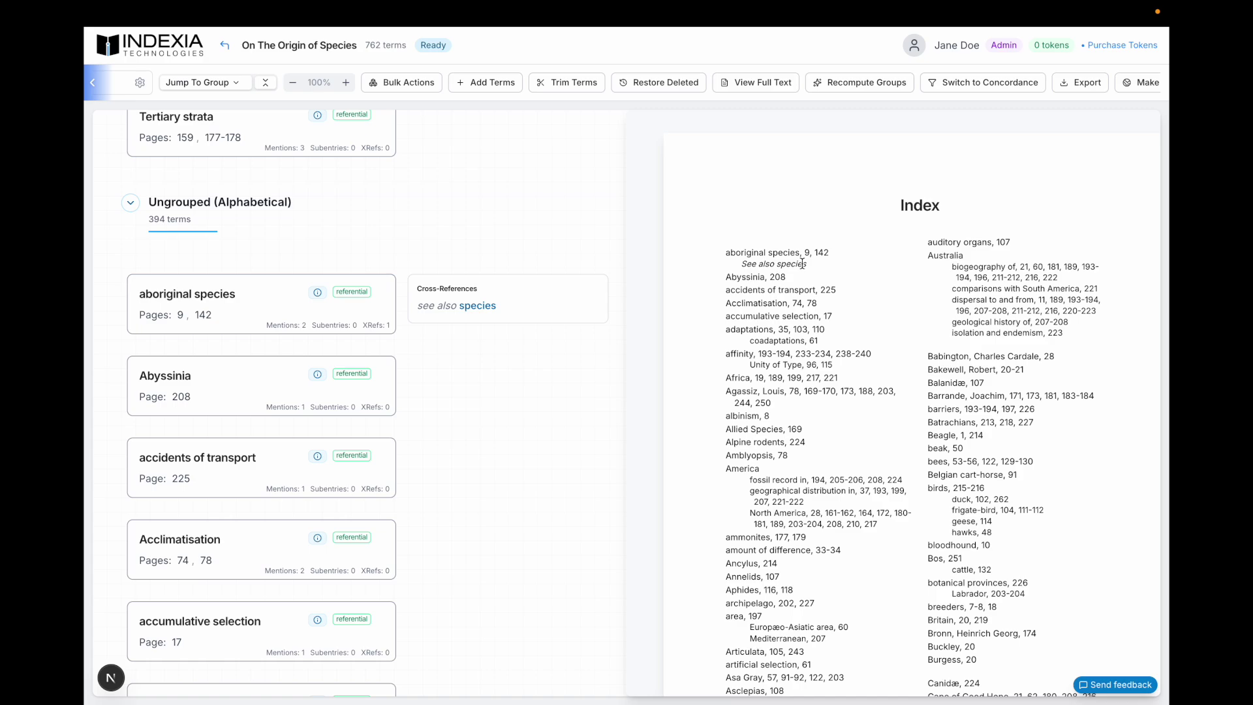
Convert "Abyssinia" into a referential subentry with "Africa" as its parent term.
scroll(196, 429, "down", 1)
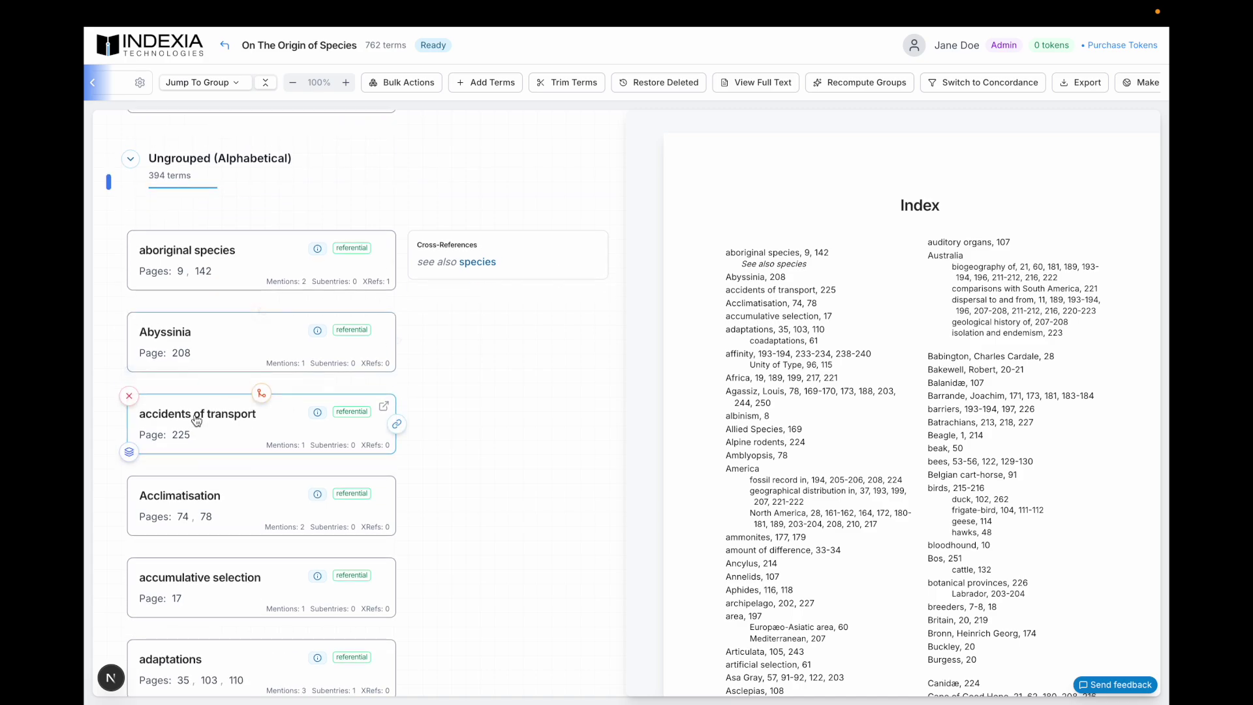
mouse_move(266, 300)
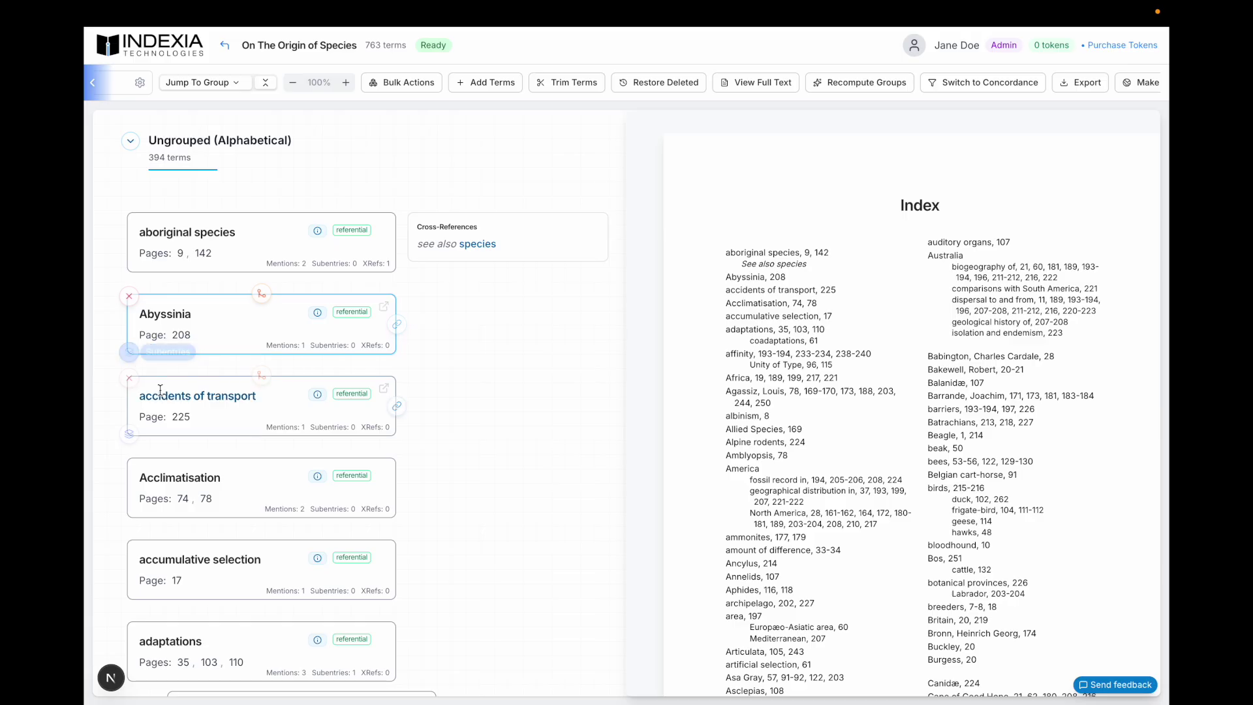
scroll(150, 378, "down", 5)
scroll(160, 390, "down", 2)
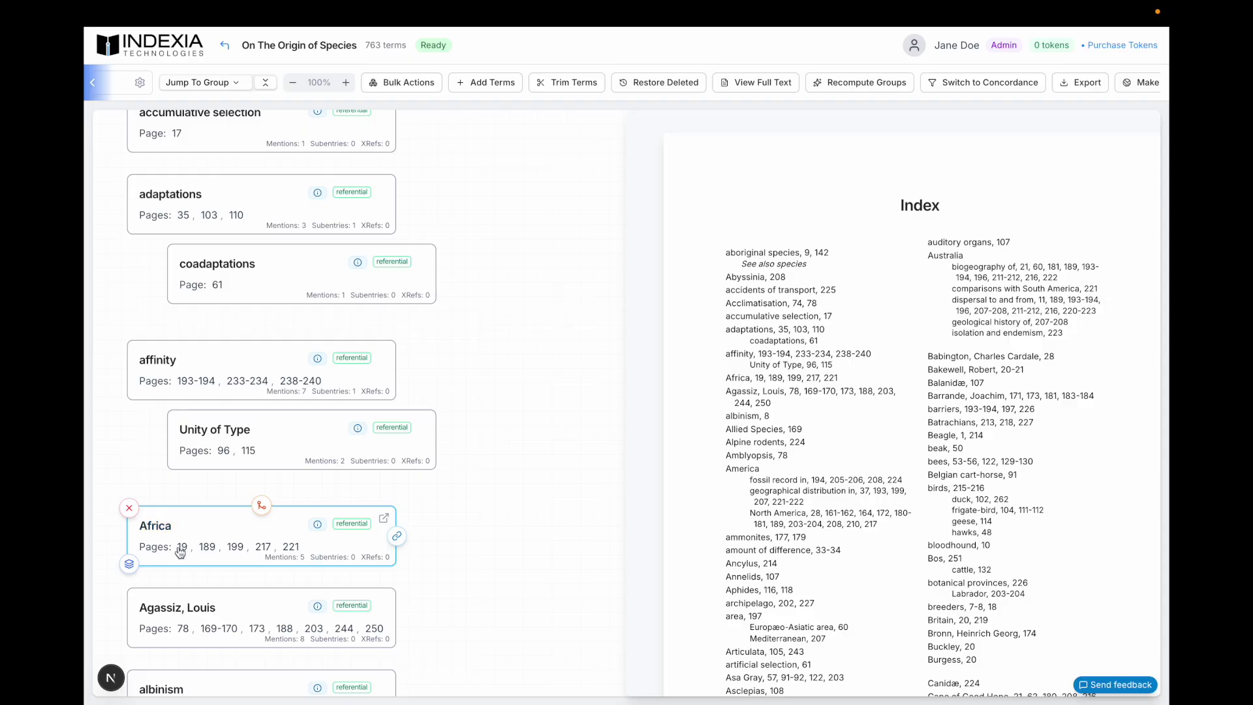
left_click(134, 565)
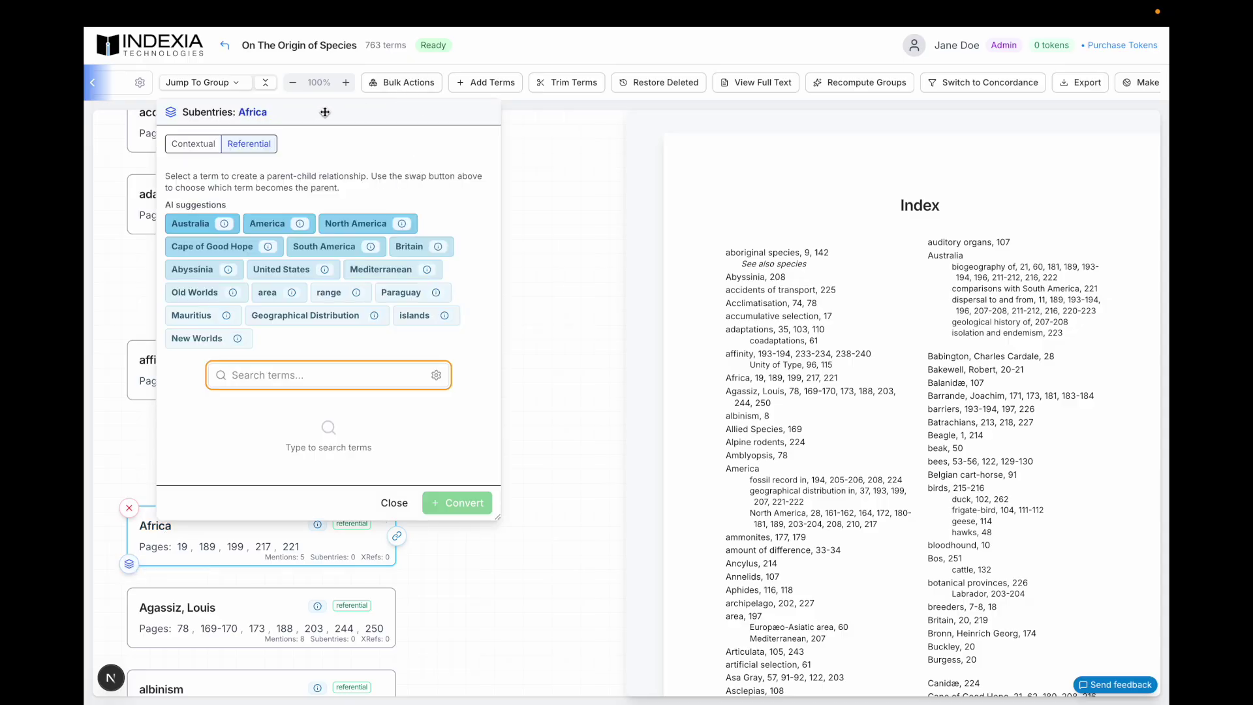
scroll(328, 479, "down", 1)
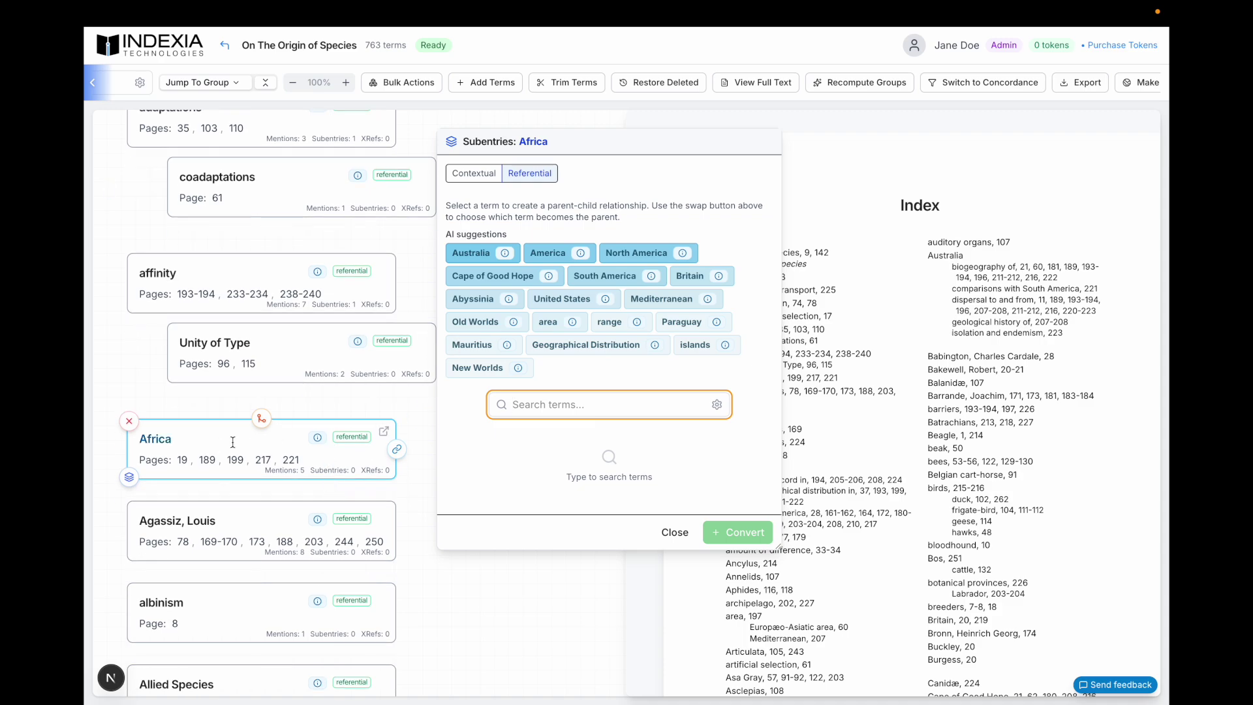
mouse_move(483, 299)
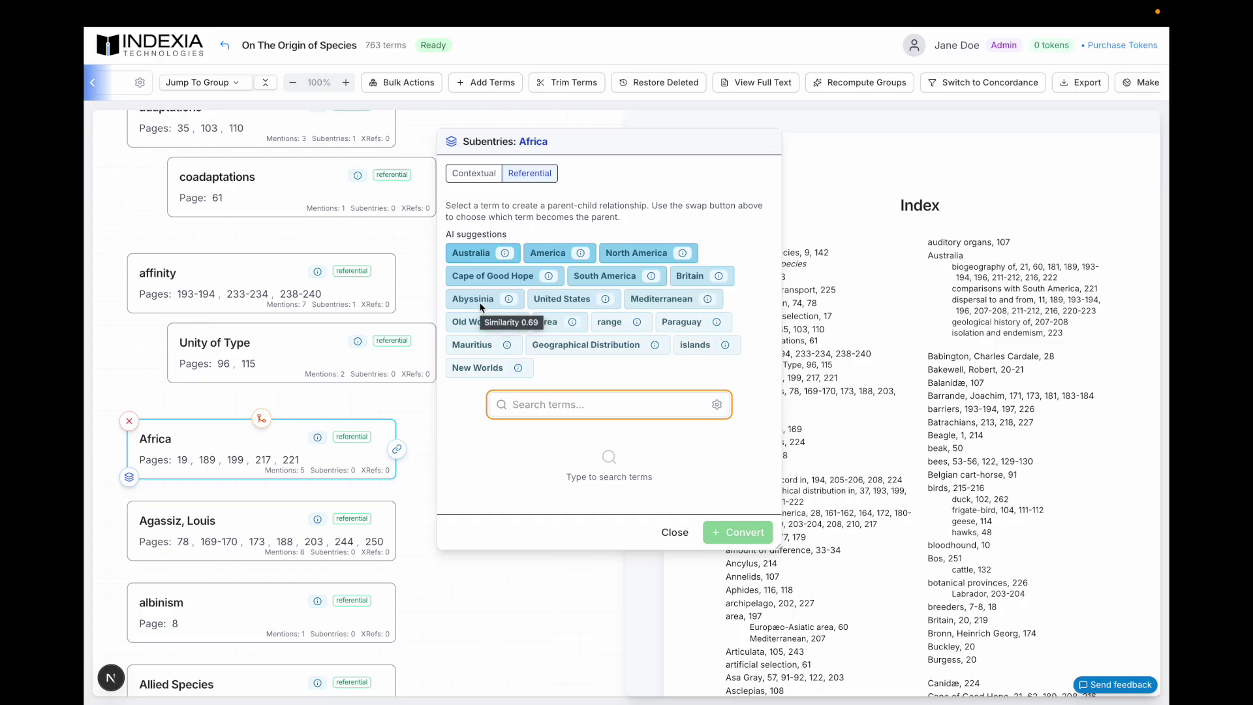
left_click(480, 301)
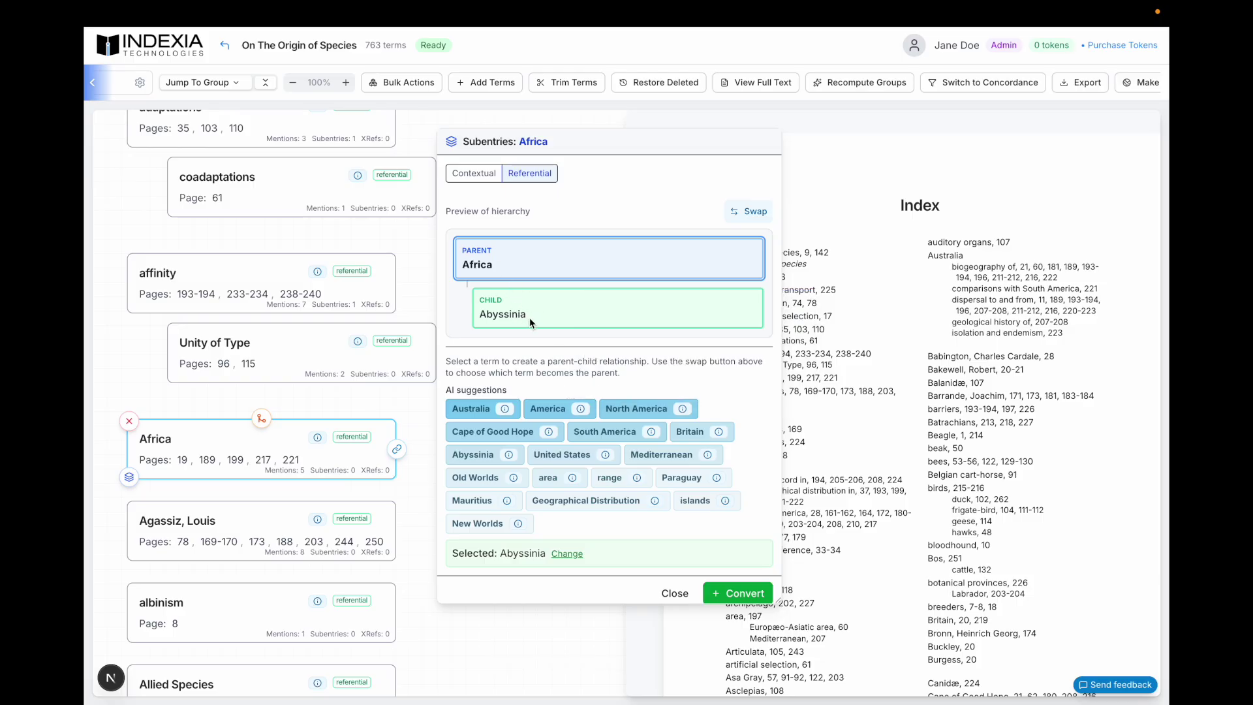
left_click(741, 593)
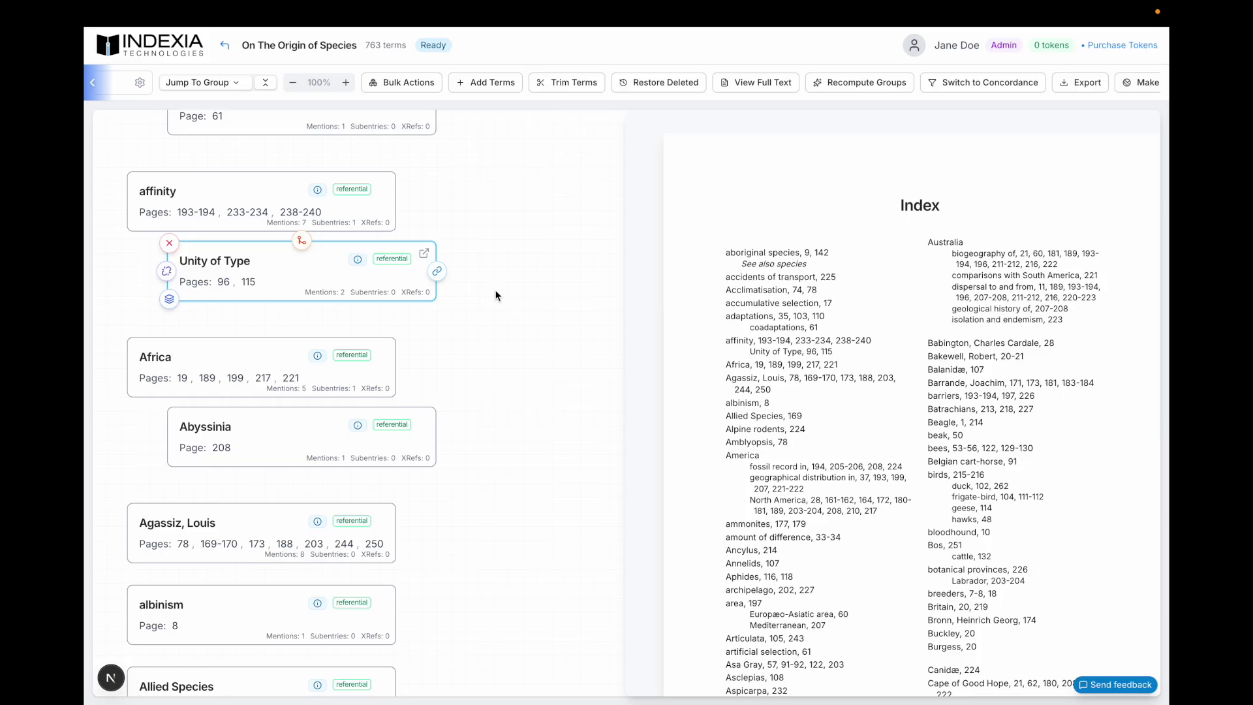
Open the bulk actions and look over their Merge, Child and Delete modes.
left_click(427, 91)
left_click_drag(480, 113, 560, 160)
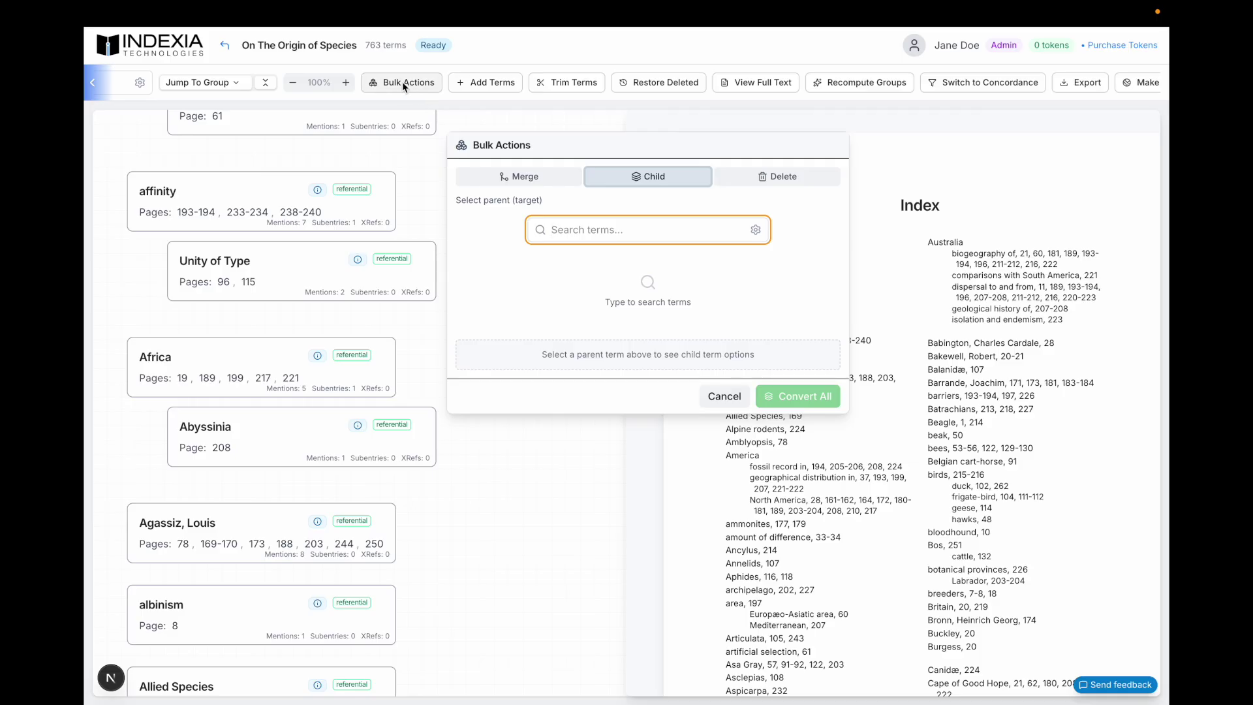
left_click(532, 176)
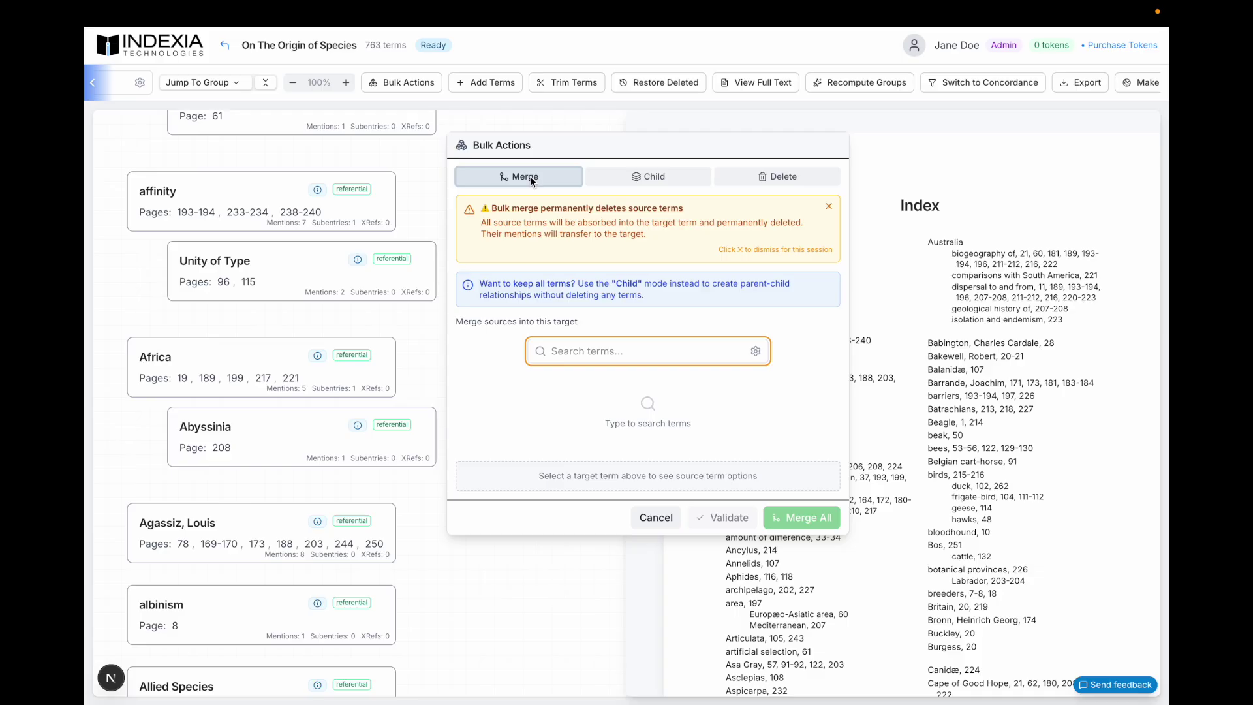
left_click(666, 177)
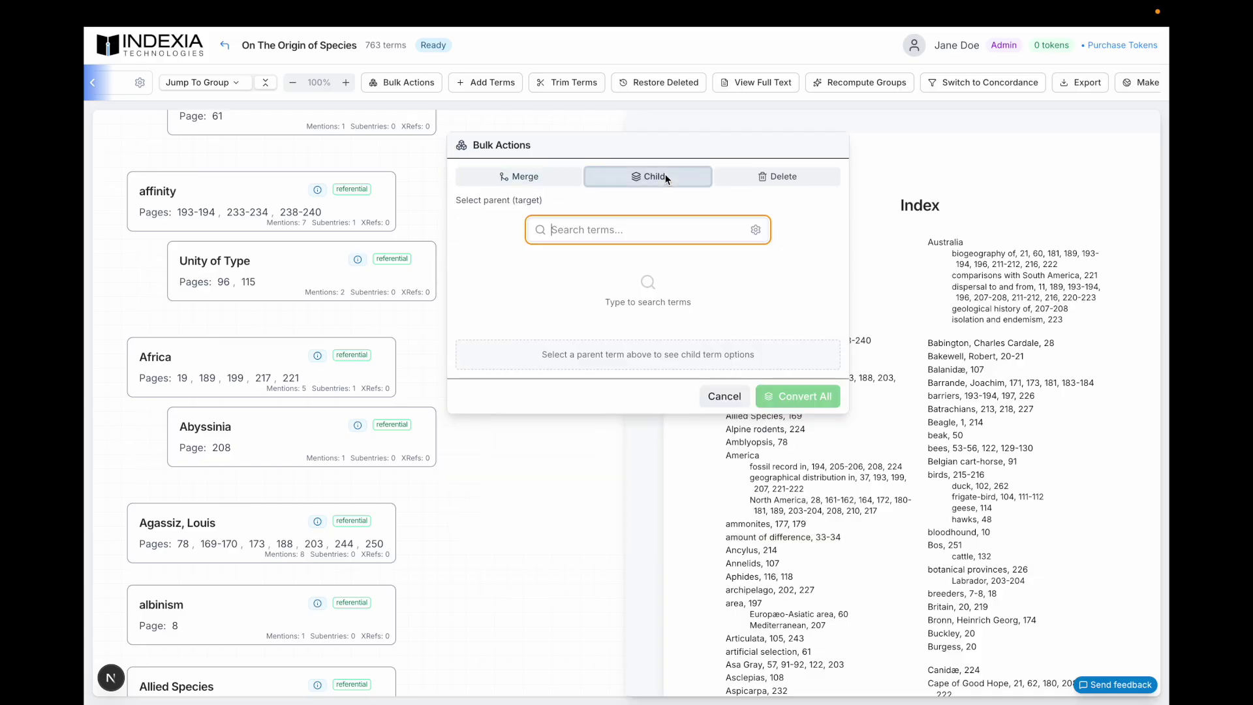
left_click(812, 171)
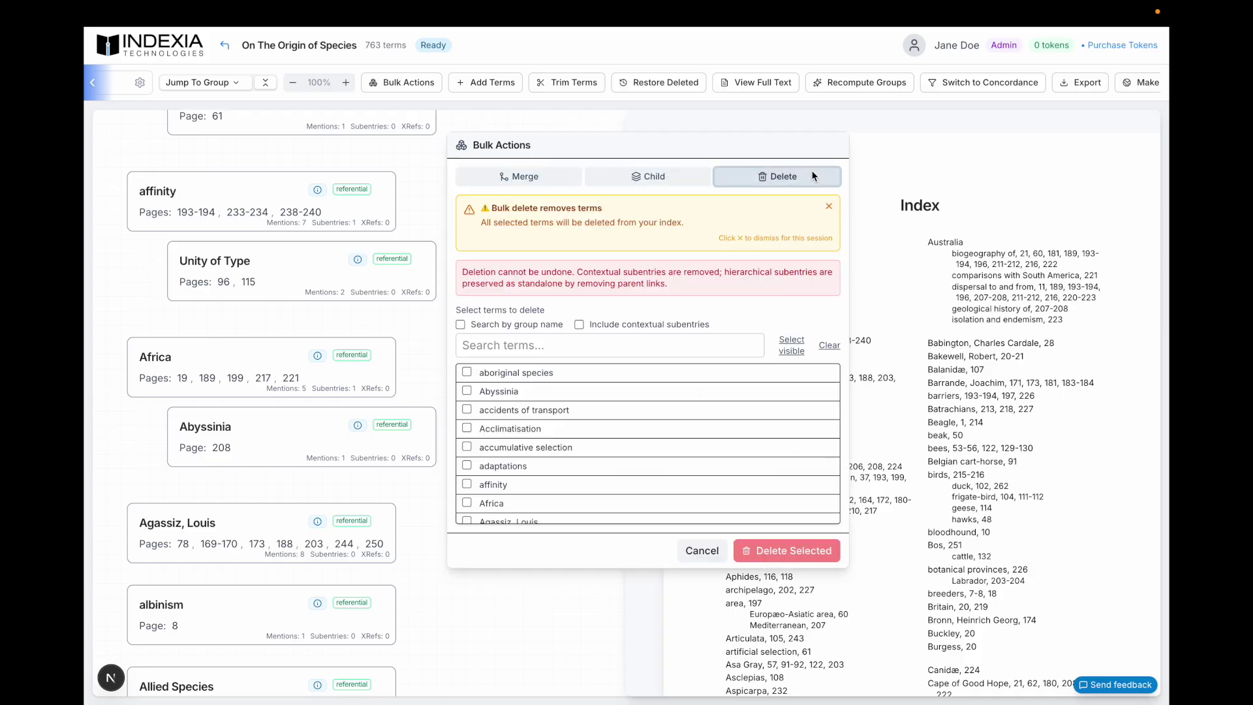
Set up a bulk merge with "Rodents" as the target term and "Alpine rodents" as the source term.
left_click(557, 176)
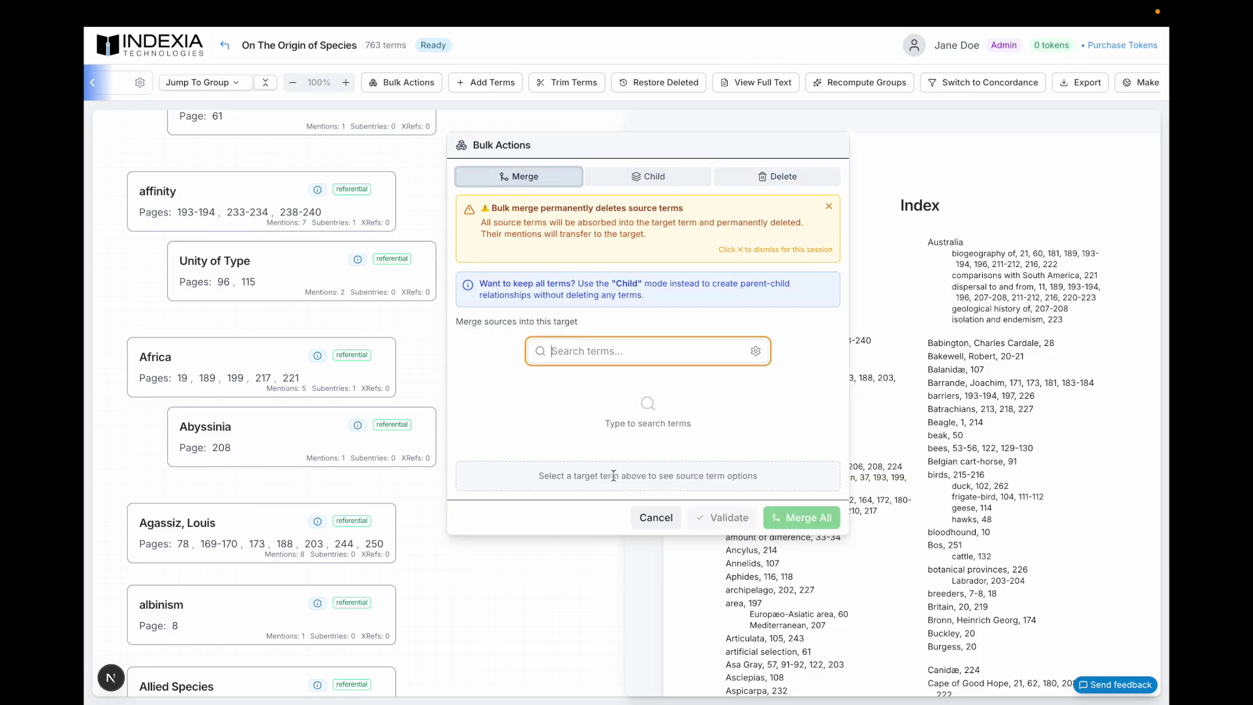
scroll(314, 568, "down", 1)
scroll(314, 567, "down", 8)
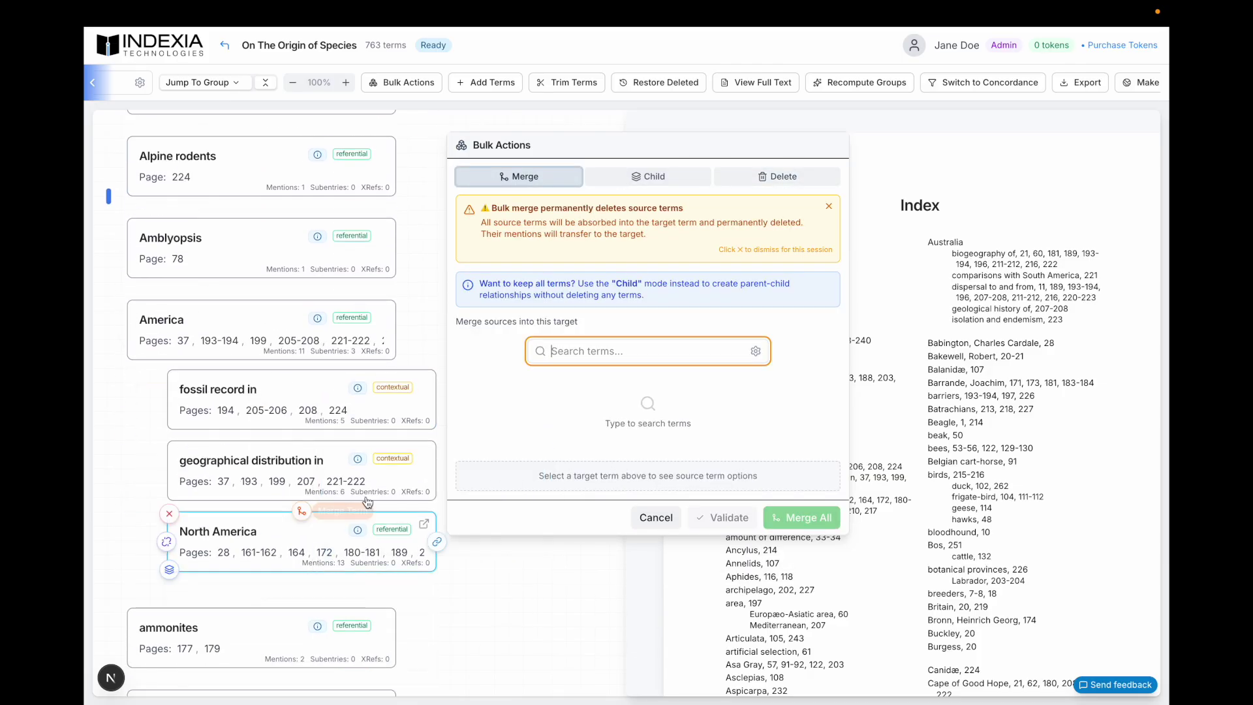
scroll(365, 325, "up", 1)
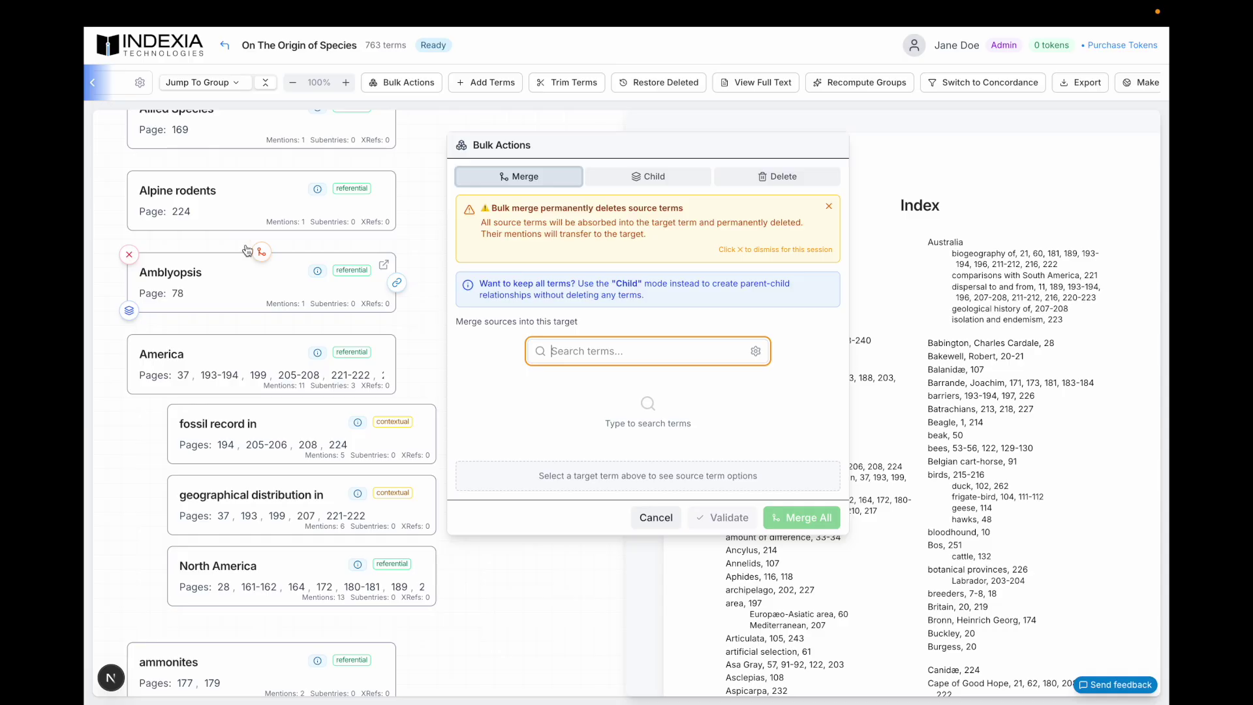
type("rodent")
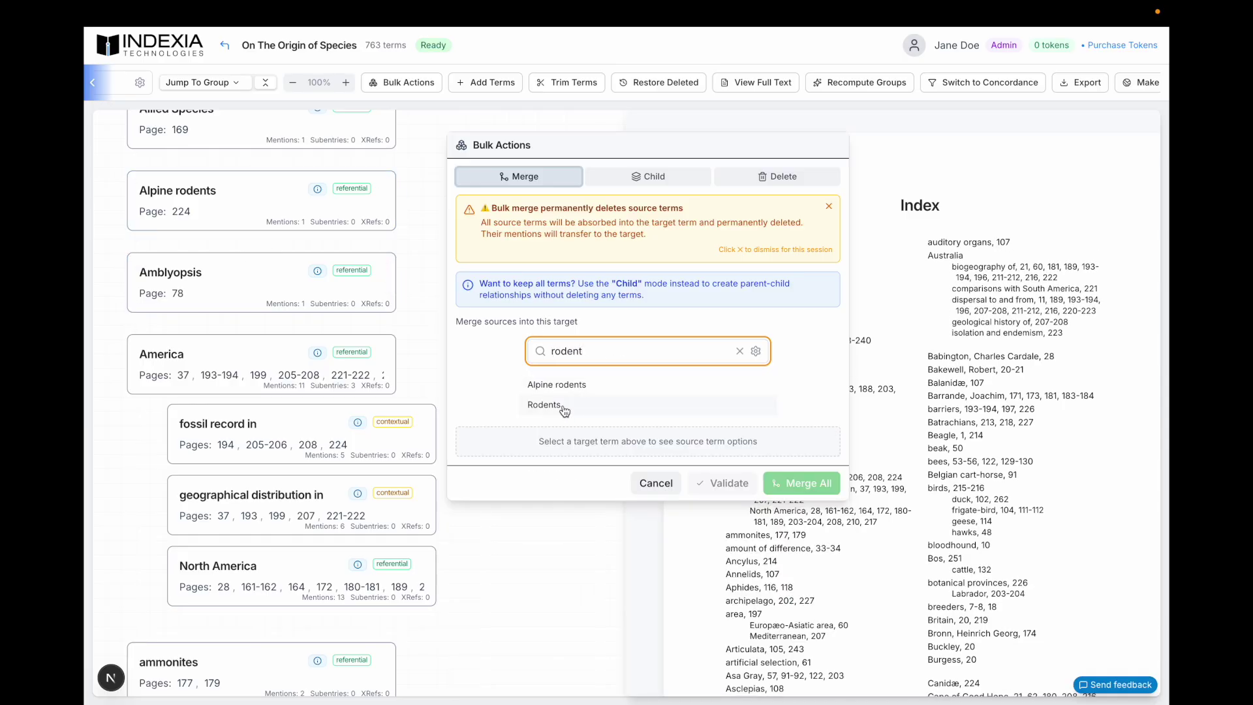
left_click(545, 405)
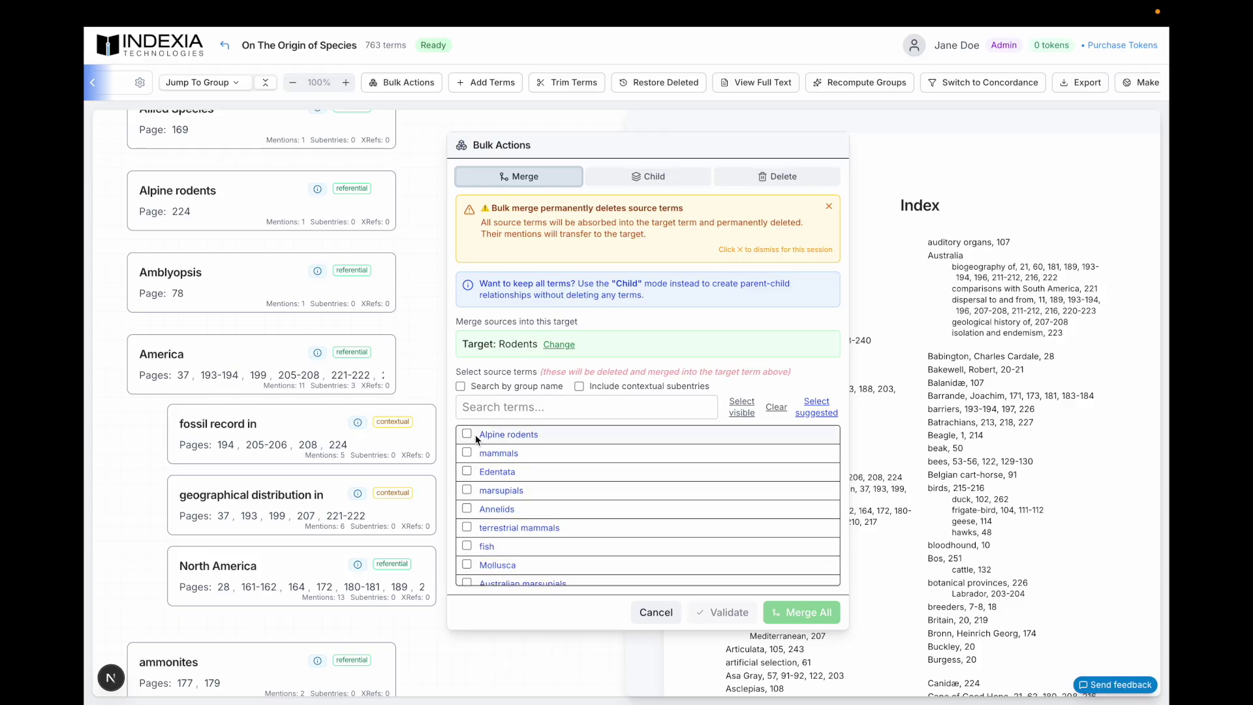
left_click(467, 435)
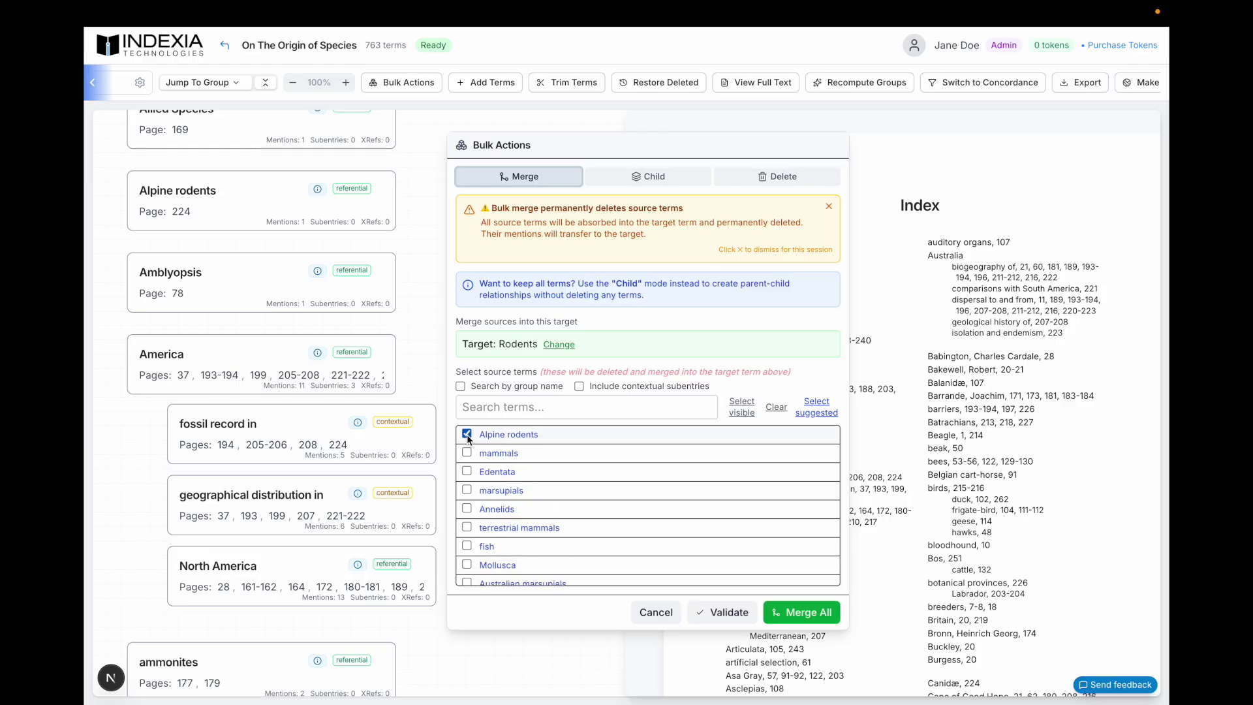
Check the other suggested source terms for "Rodents", and merge only "Alpine rodents" into it.
scroll(477, 475, "down", 3)
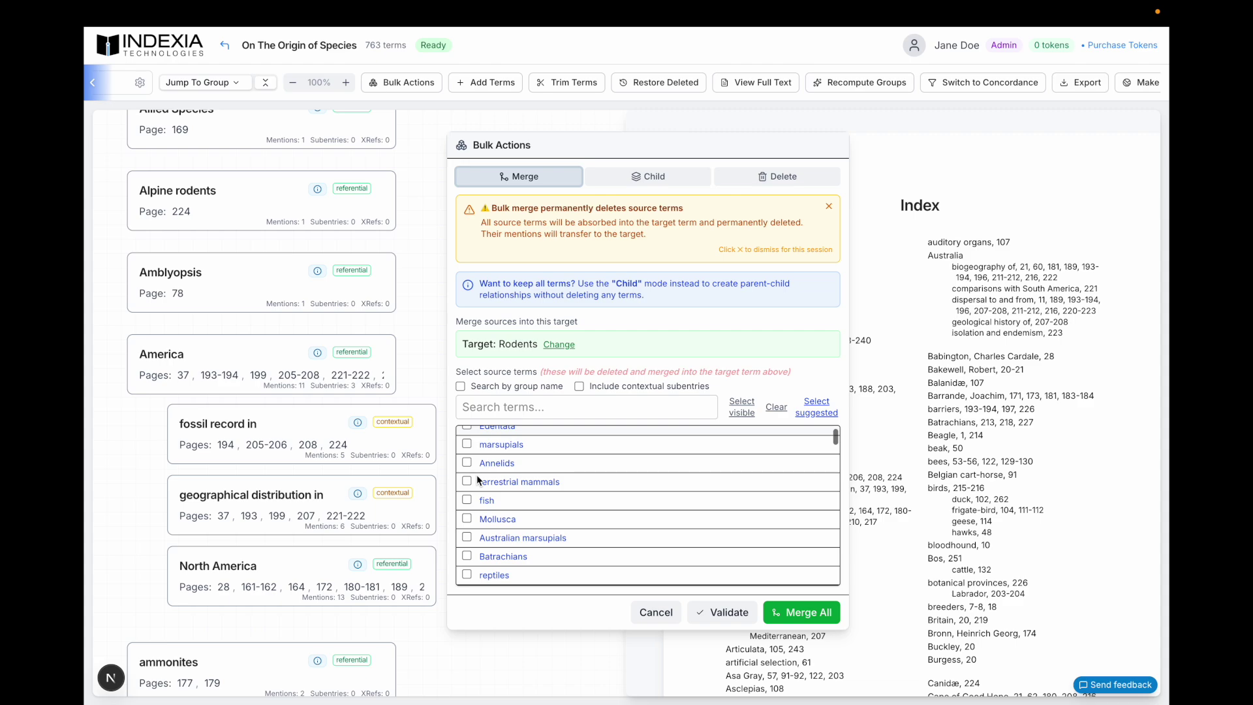
scroll(477, 479, "down", 10)
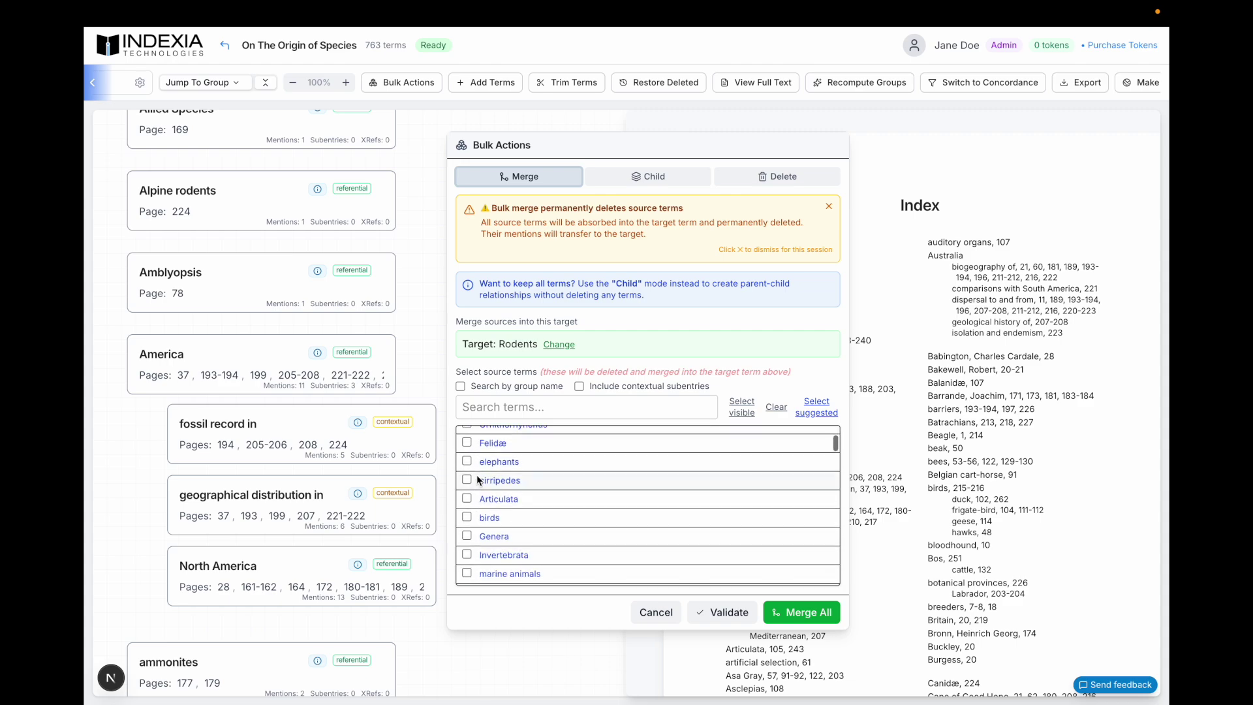
scroll(477, 475, "down", 4)
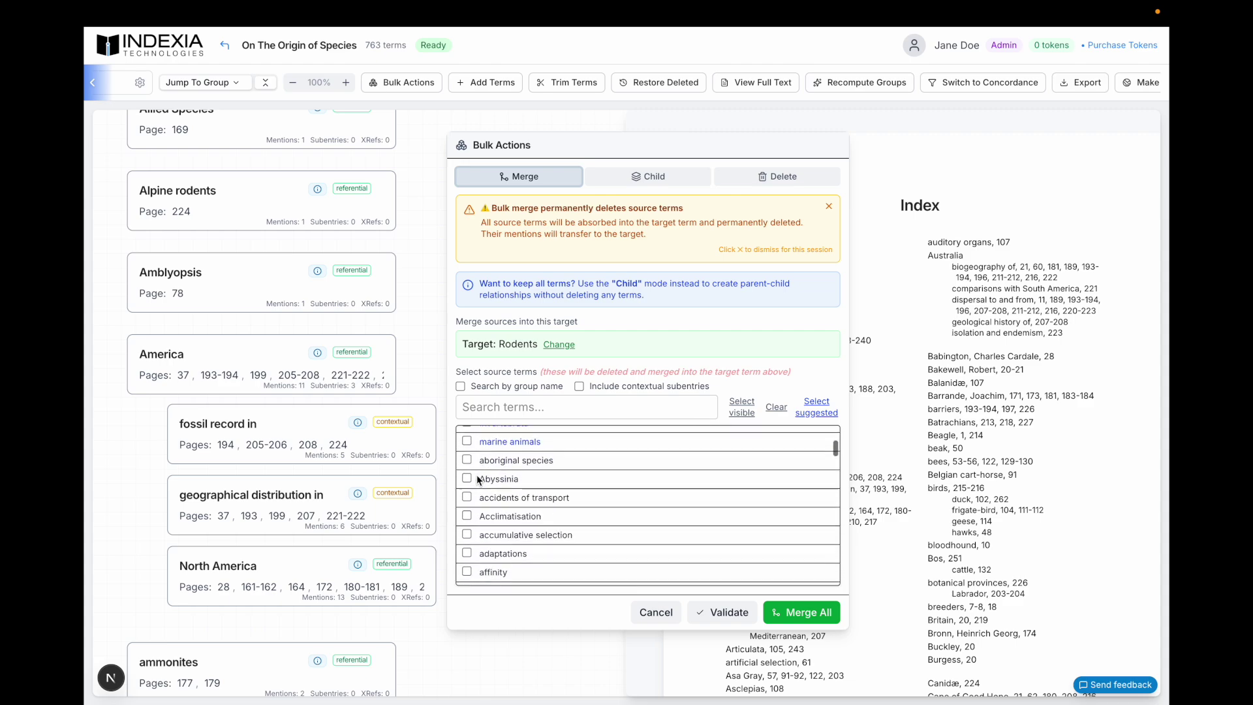
scroll(476, 475, "up", 17)
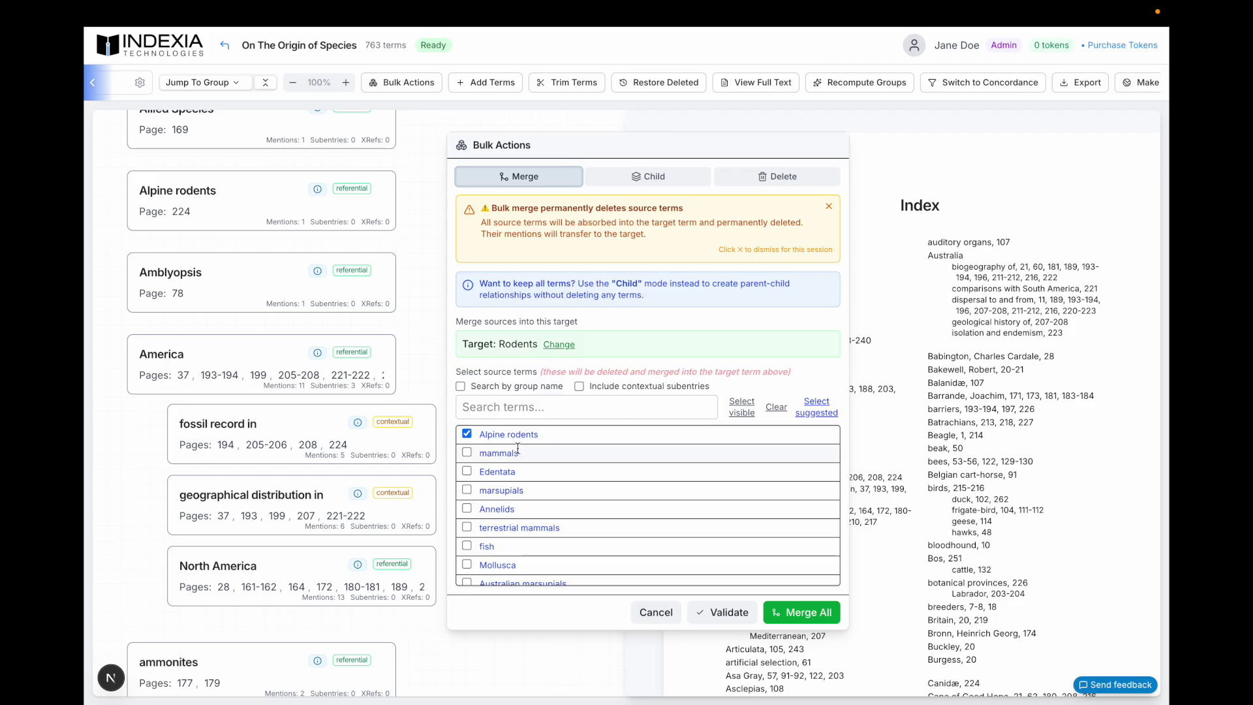
scroll(529, 519, "down", 3)
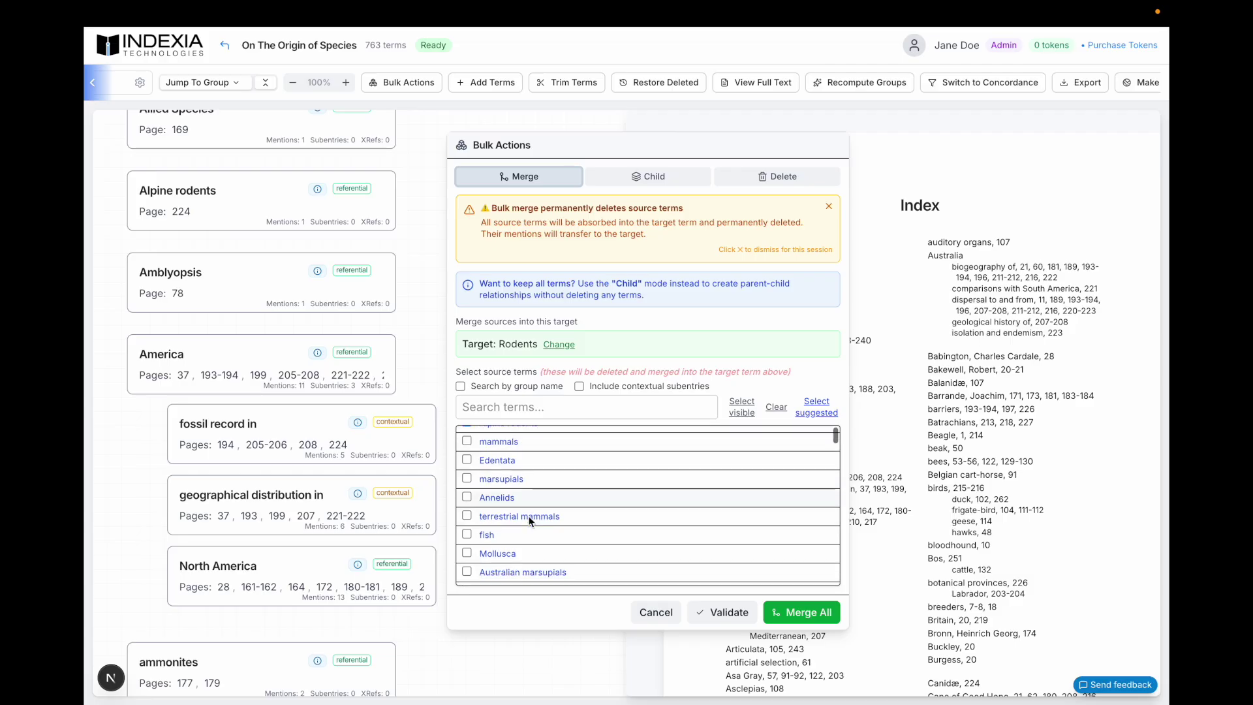
scroll(530, 521, "down", 5)
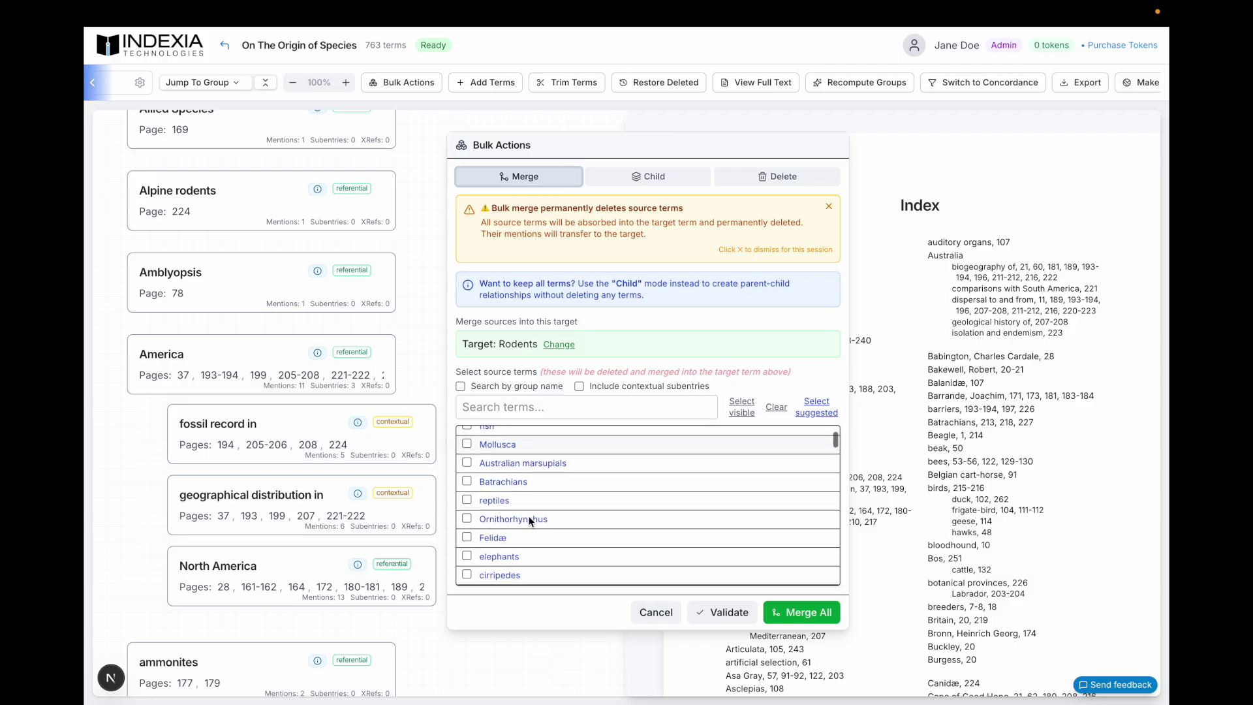
scroll(531, 518, "down", 1)
scroll(531, 521, "up", 2)
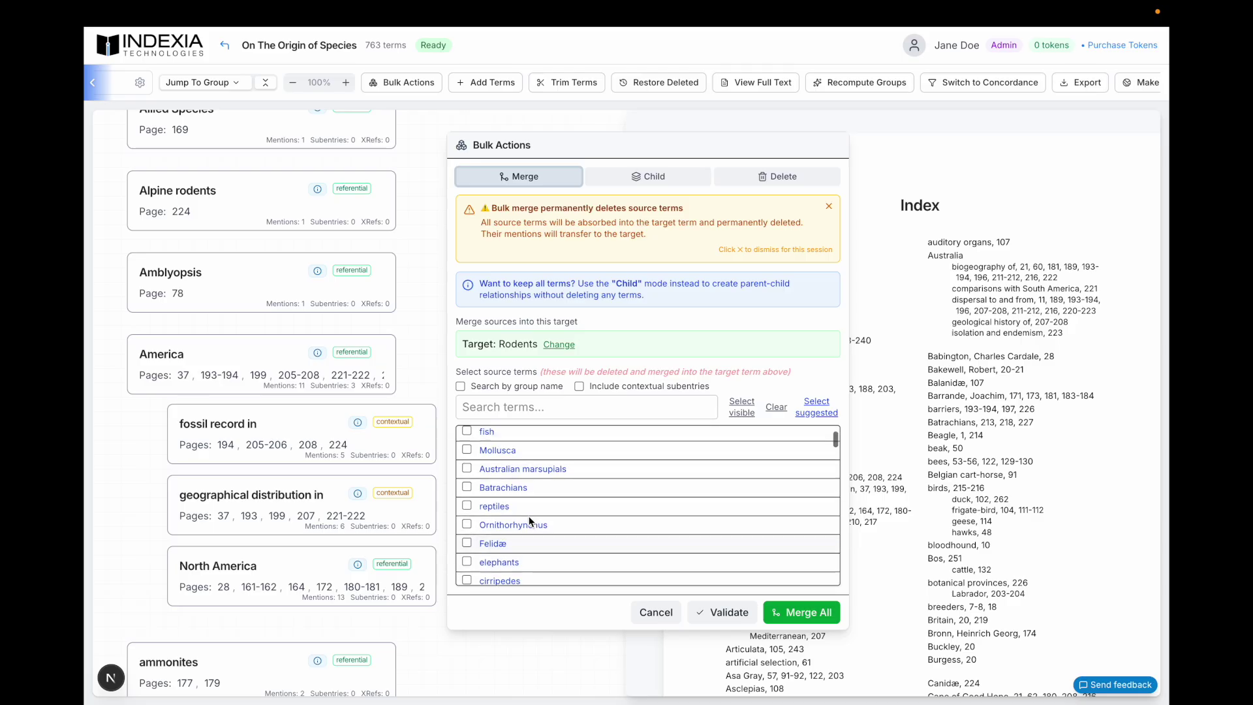
scroll(597, 441, "up", 6)
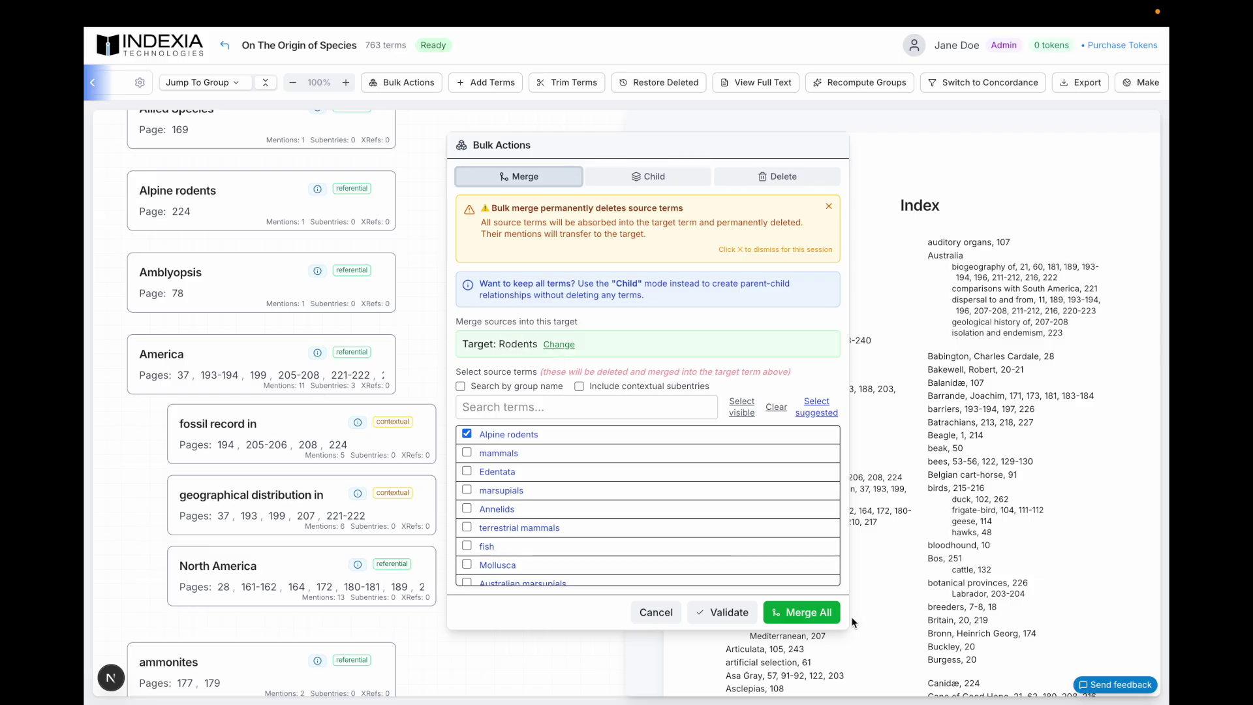
left_click(813, 619)
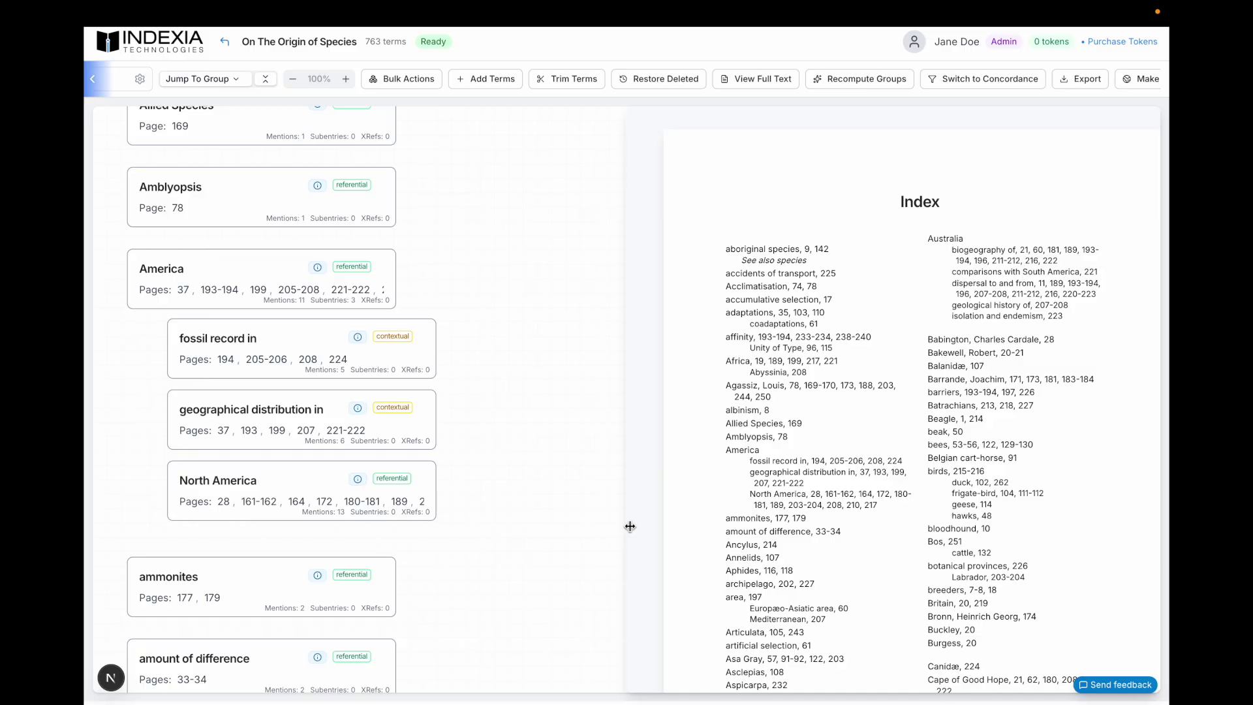
Look over the Trim Index options for reducing the term count, and close them without analyzing.
scroll(605, 530, "down", 14)
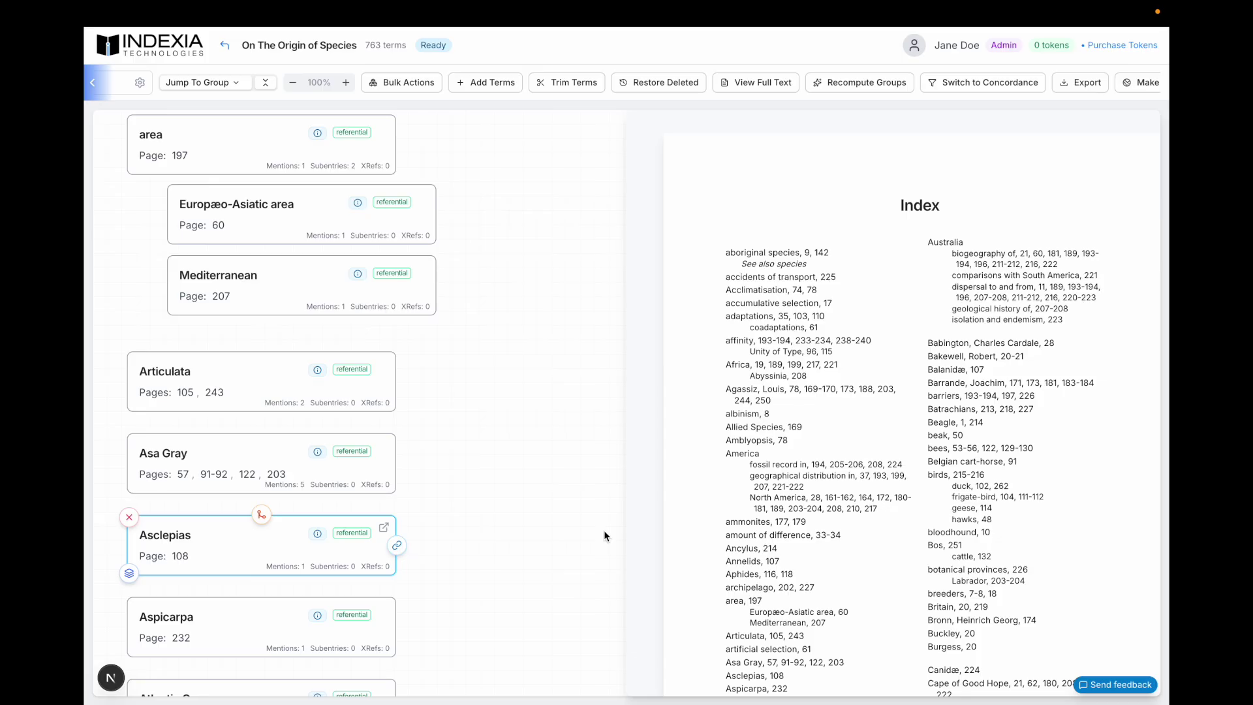
left_click(557, 84)
left_click_drag(638, 121, 519, 137)
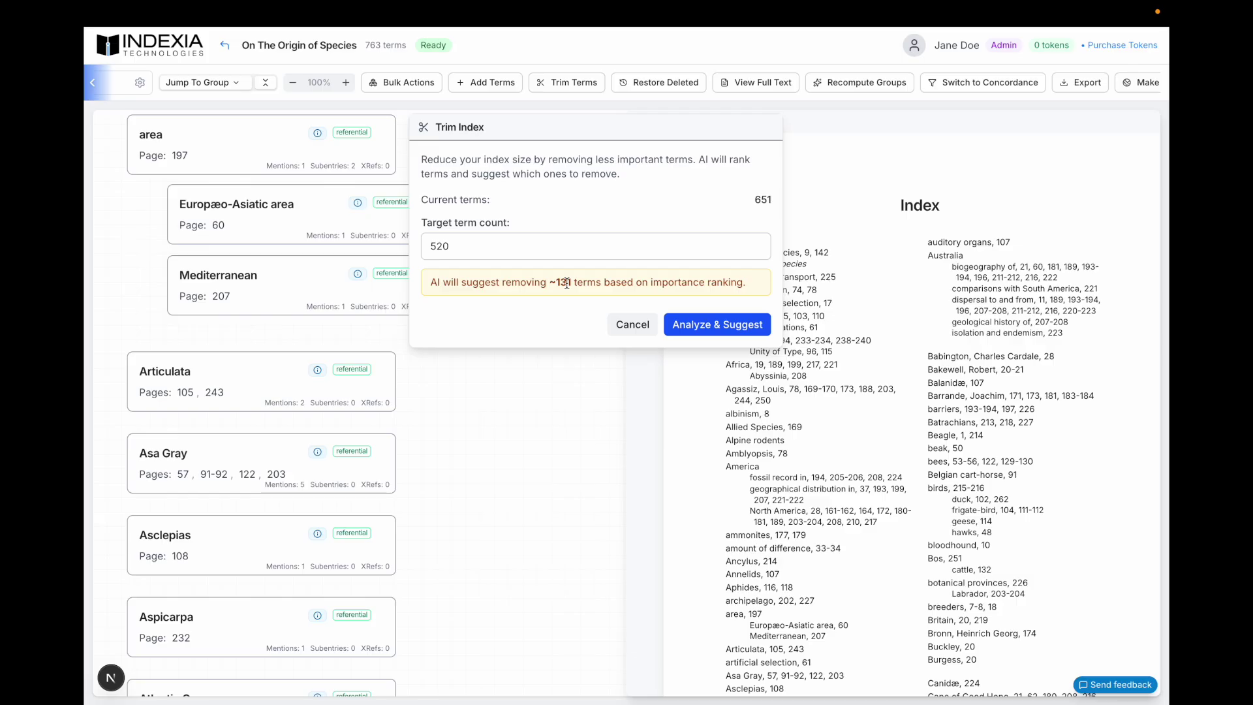
left_click(631, 324)
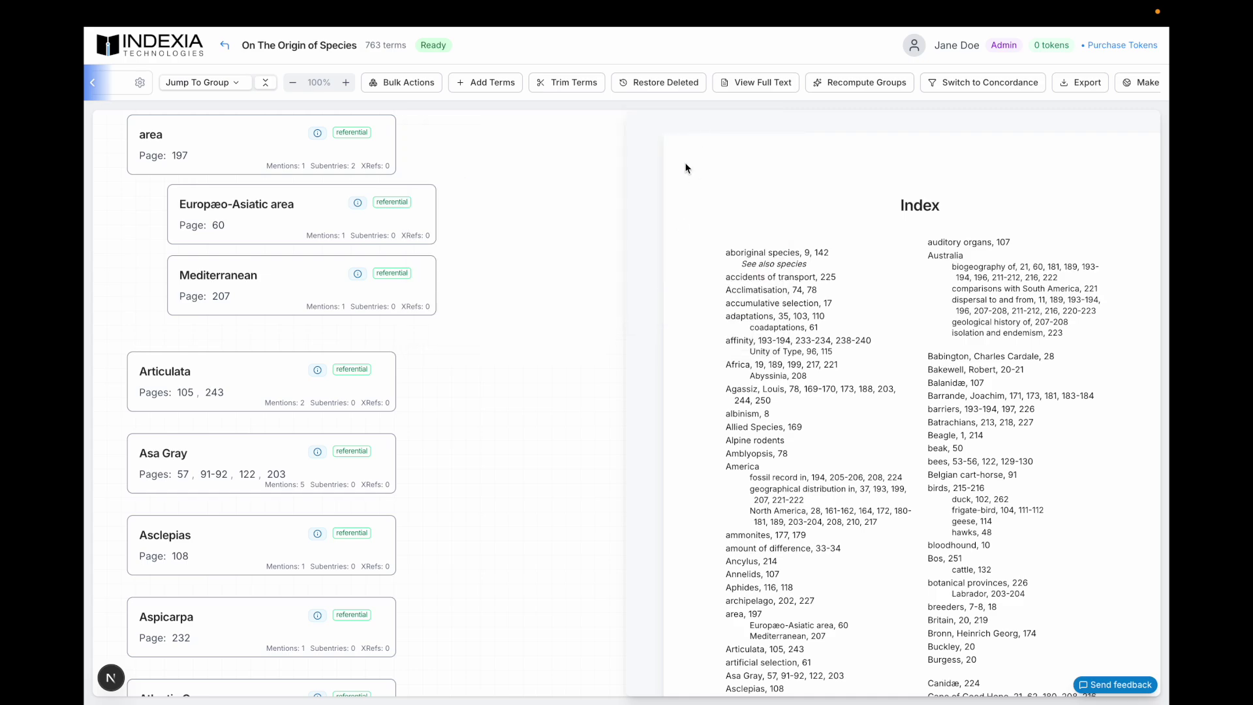
Look through the deletion history and restore the deleted term "hexagonal prisms".
scroll(554, 210, "up", 20)
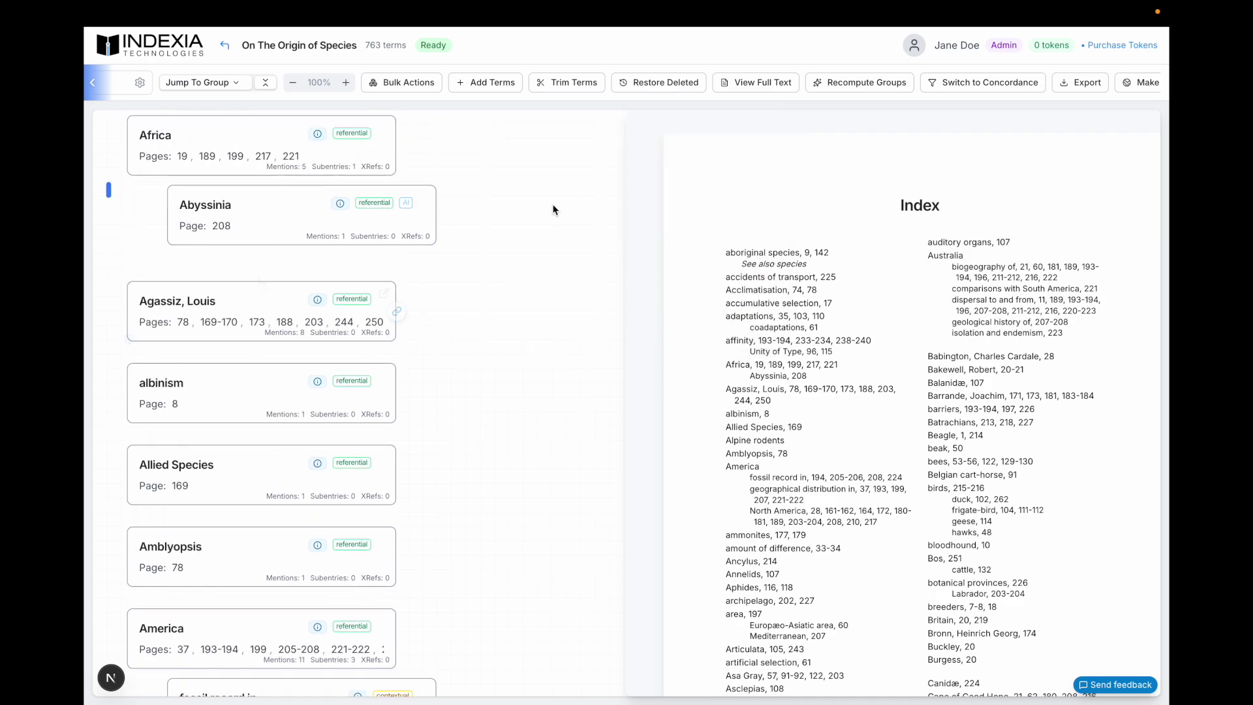
left_click(694, 84)
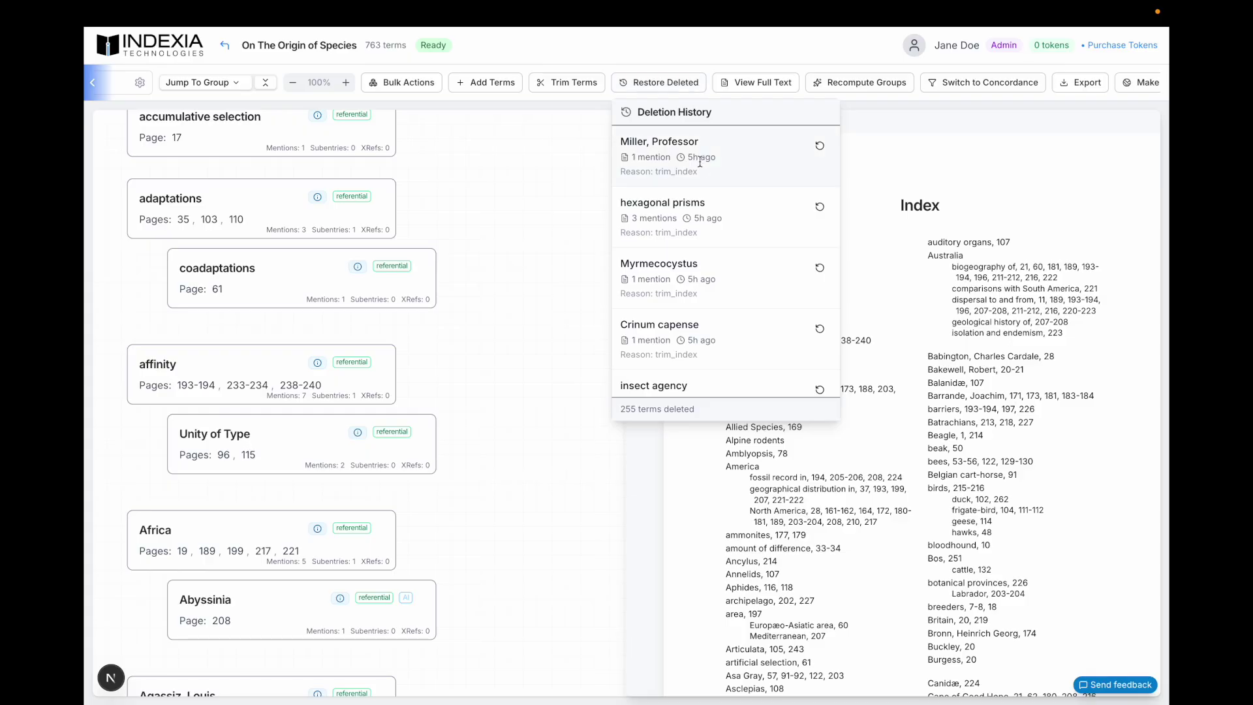
scroll(730, 259, "down", 1)
scroll(731, 257, "down", 20)
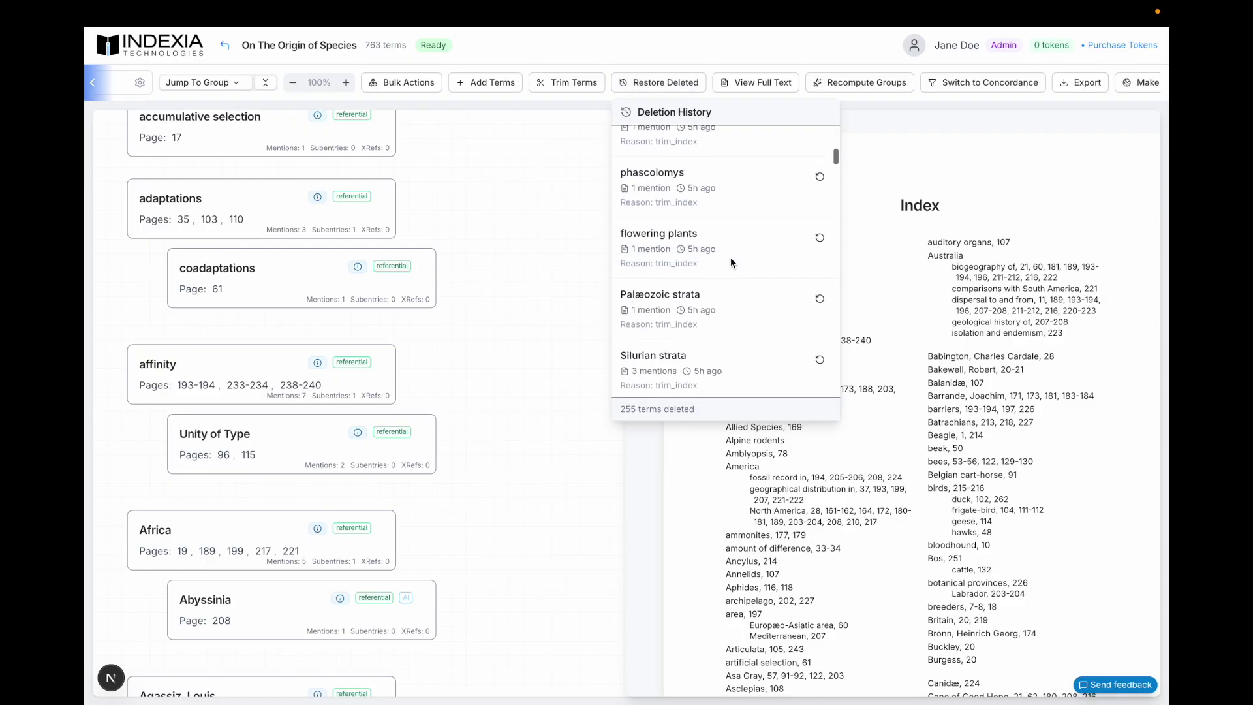
scroll(731, 257, "down", 5)
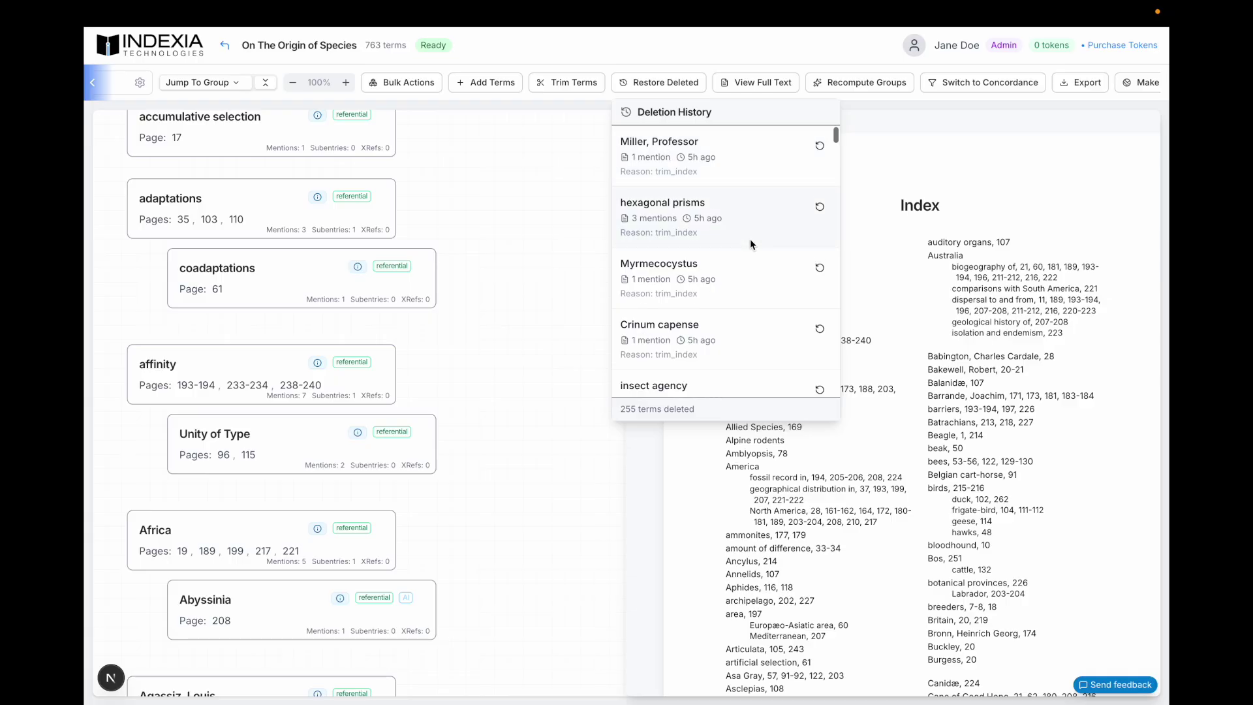
scroll(750, 245, "down", 1)
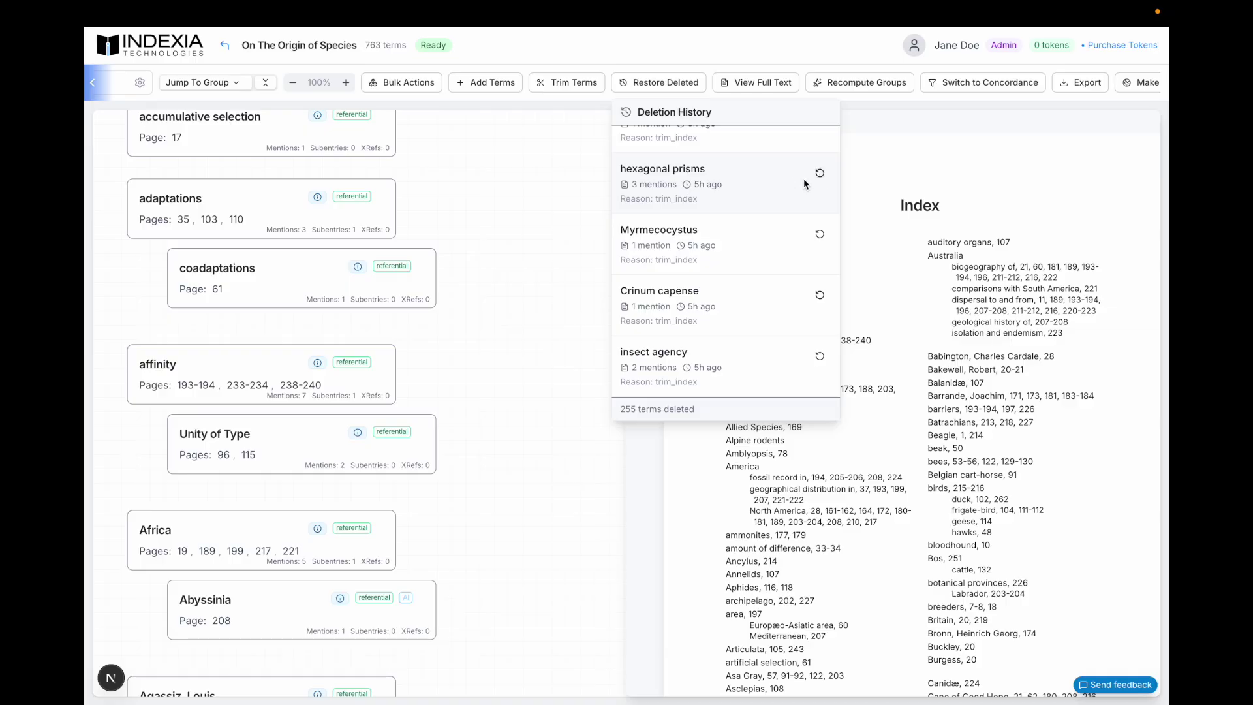
left_click(820, 175)
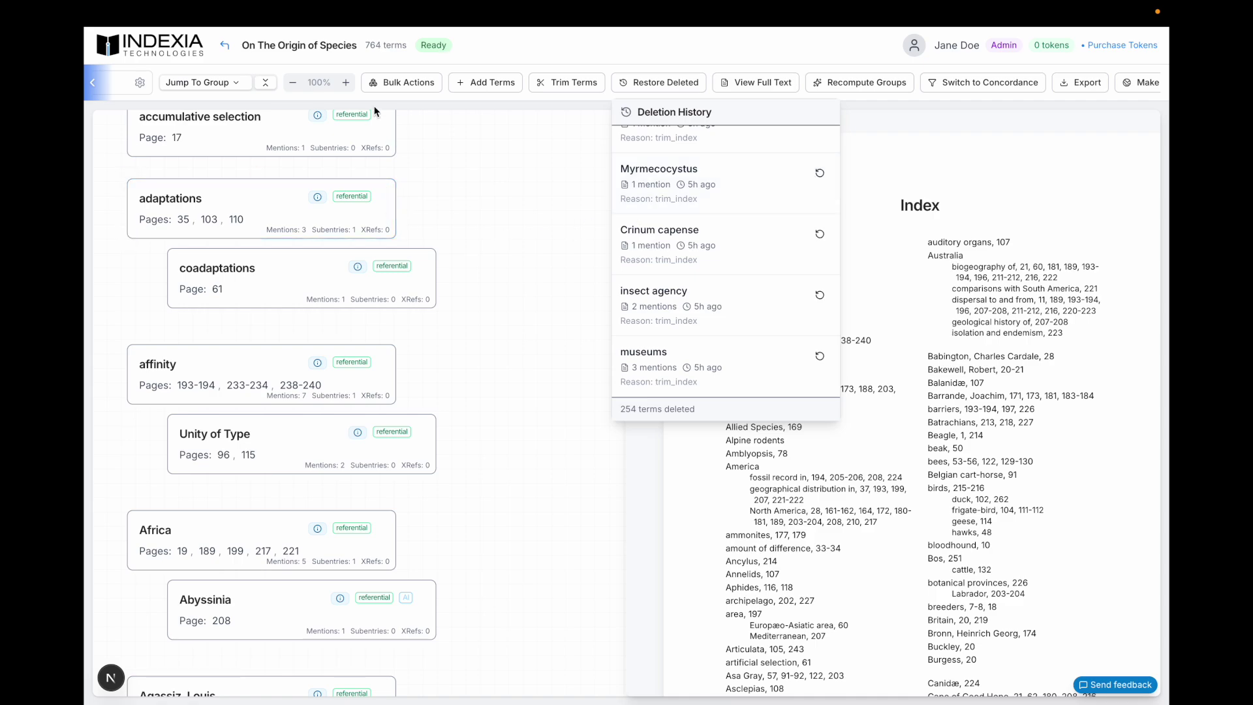
Search the term names for "hexa" and go to the restored "hexagonal prisms" entry.
left_click(126, 87)
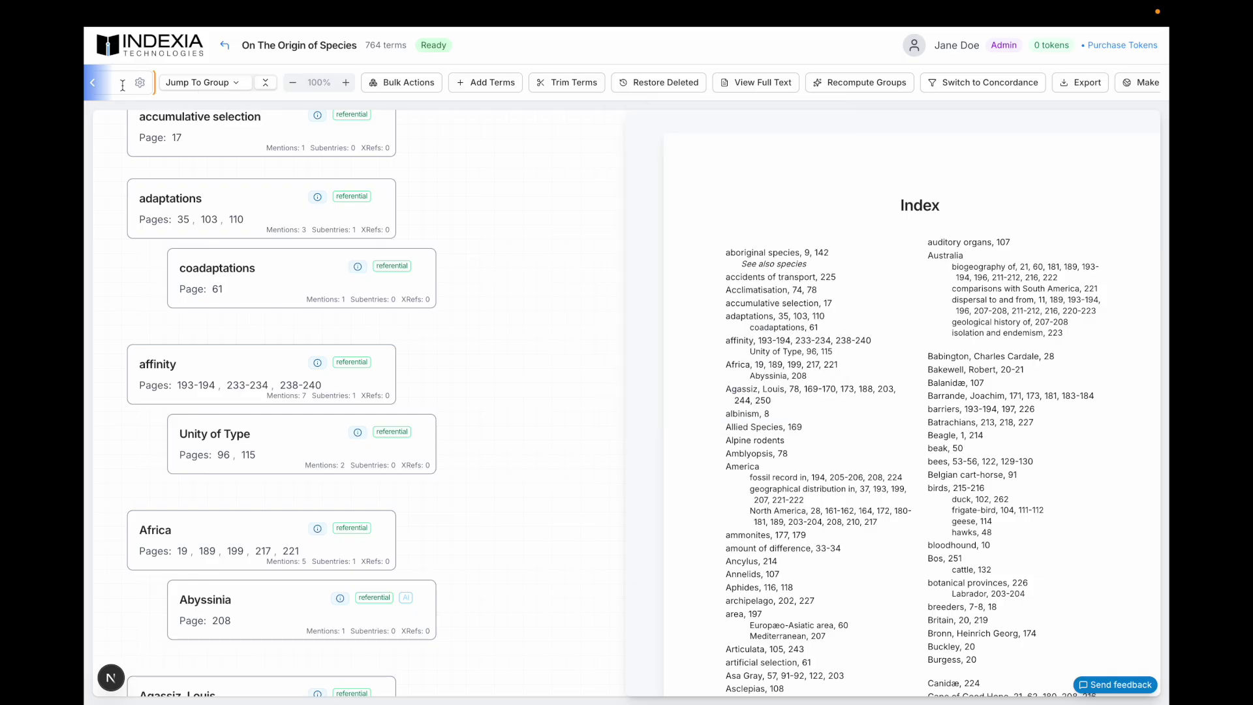
type("hexa")
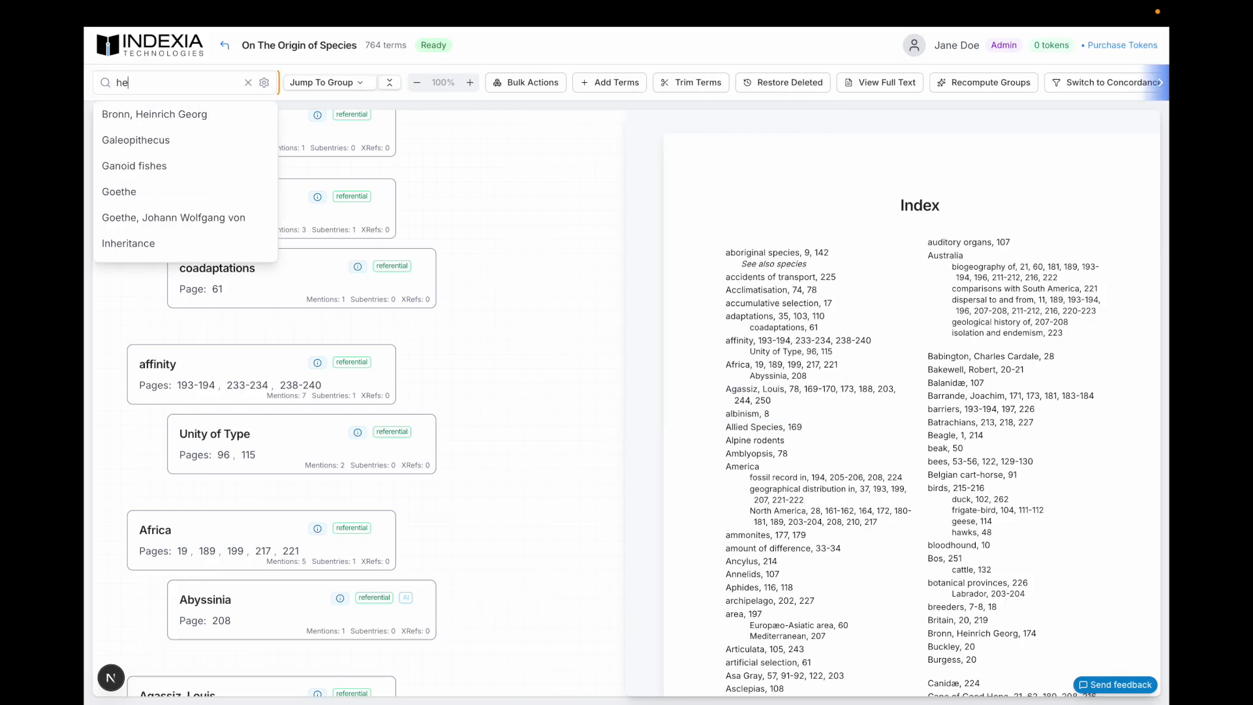
left_click(156, 138)
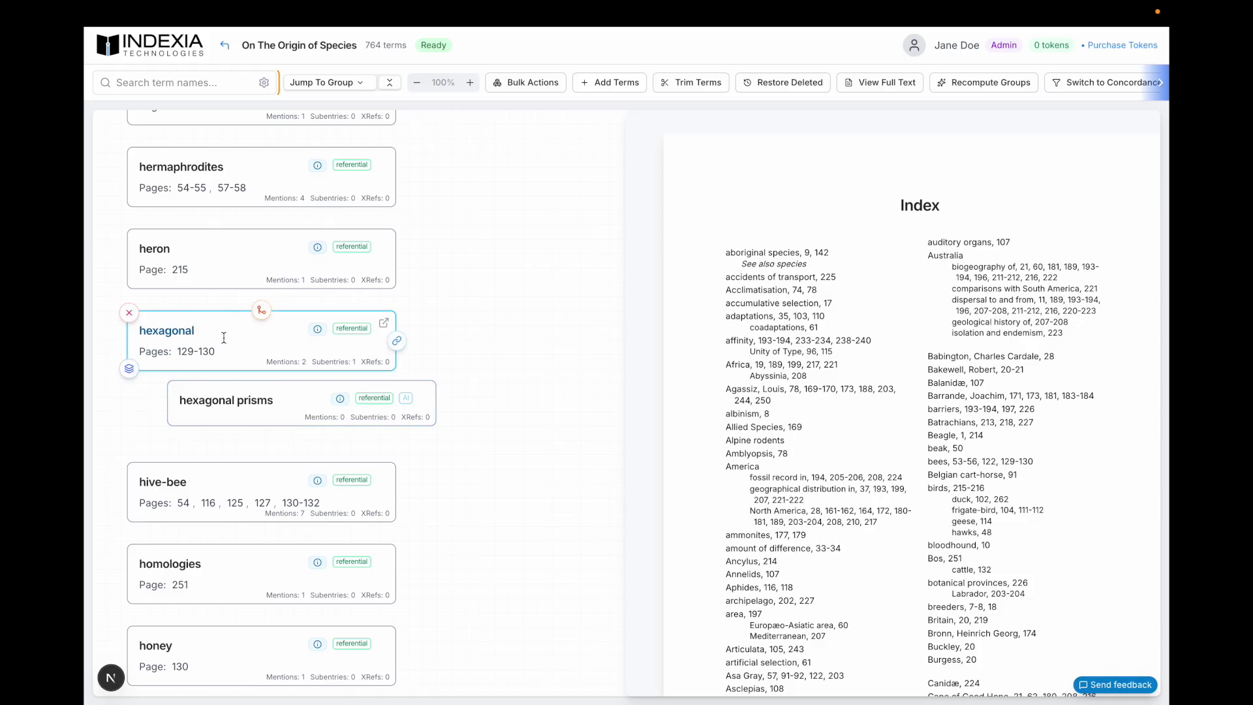
Open the full text of the book and look through page 1.
left_click(886, 85)
left_click_drag(562, 108, 593, 110)
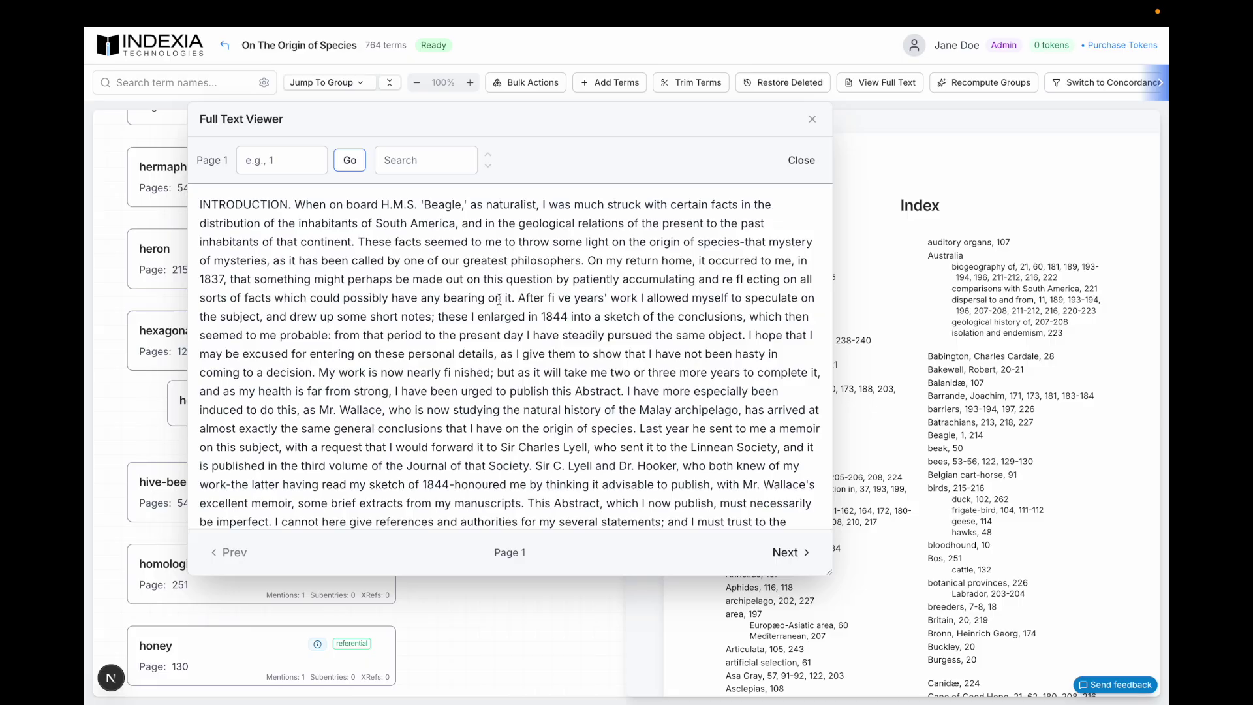
scroll(555, 391, "down", 3)
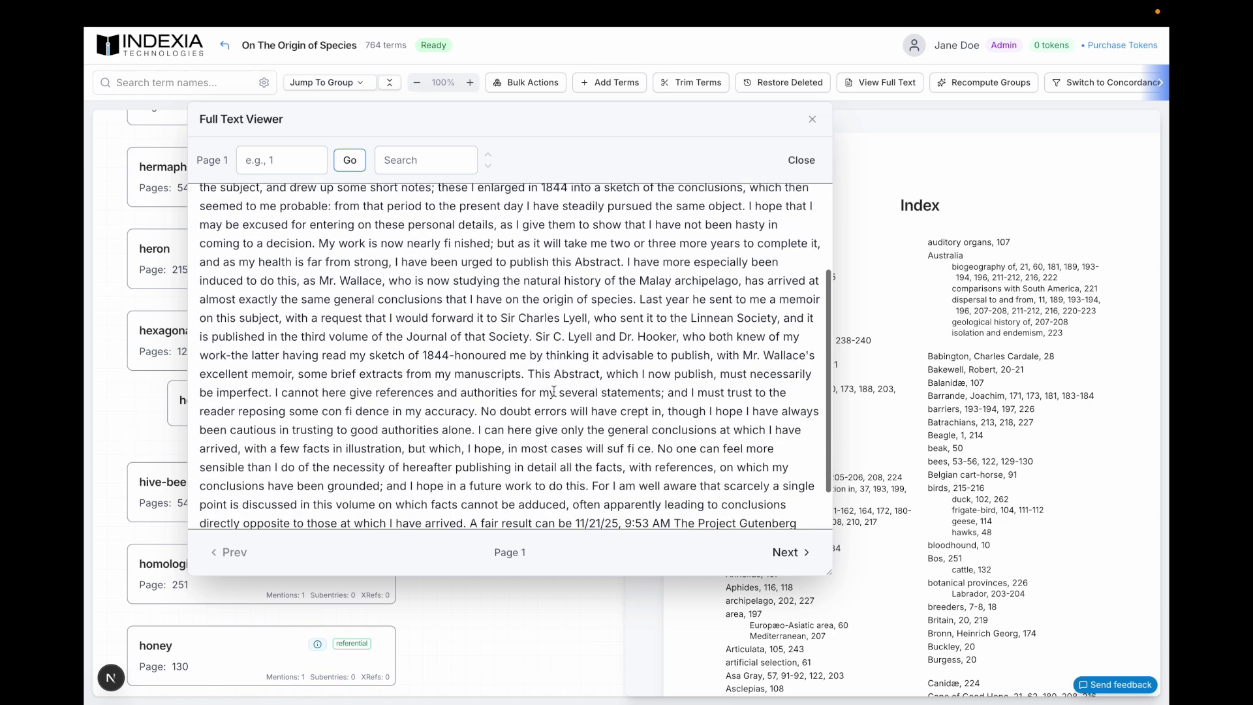
scroll(554, 391, "up", 3)
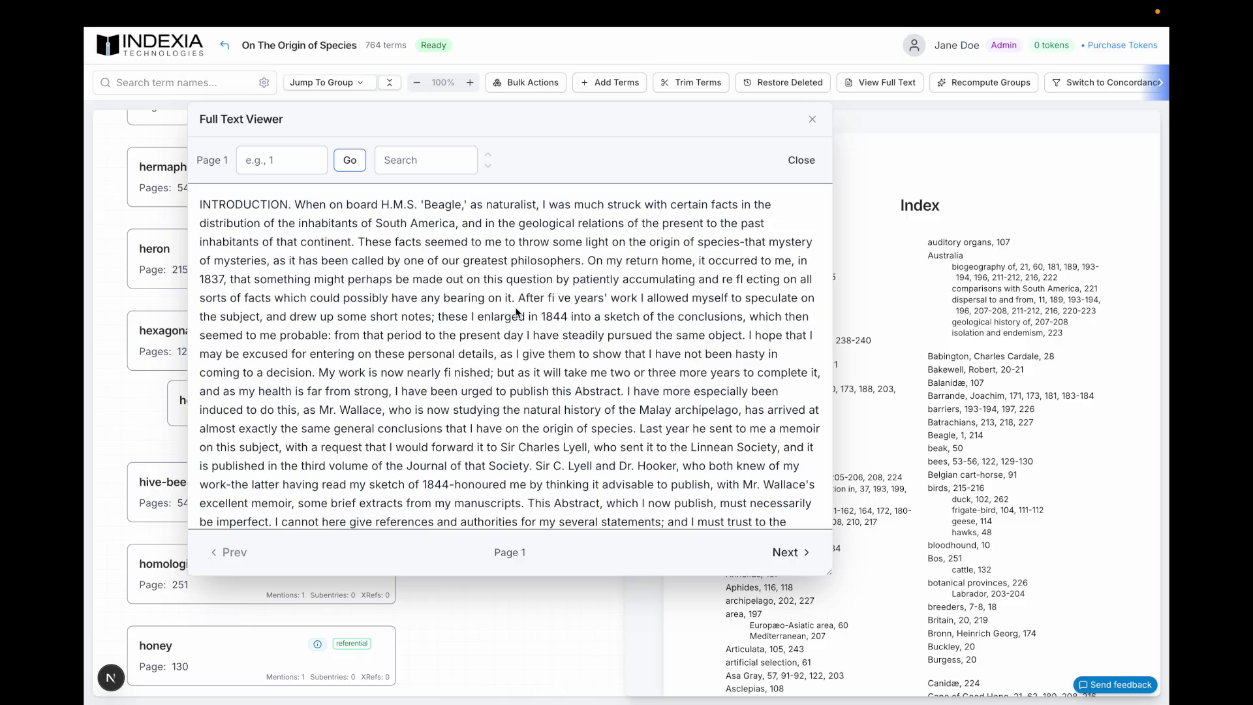
Search the full text for "beagle", go to its next match, and close the viewer.
left_click(424, 151)
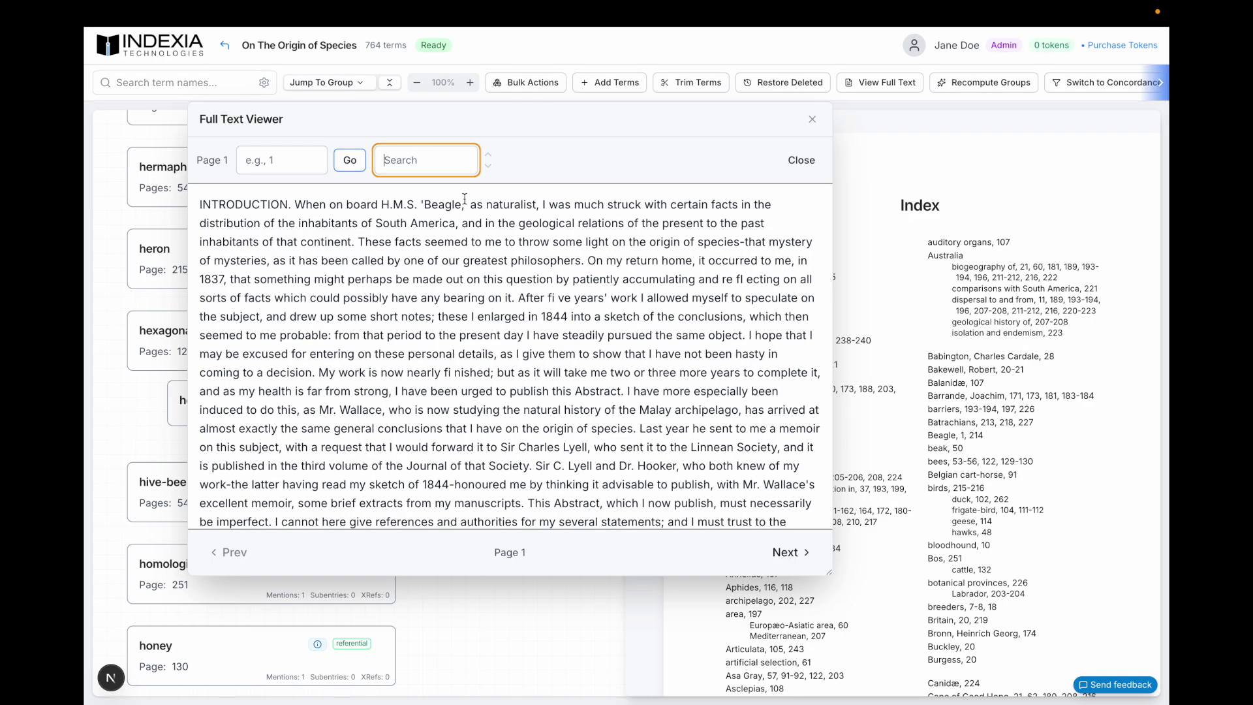
type("beagle")
left_click(489, 167)
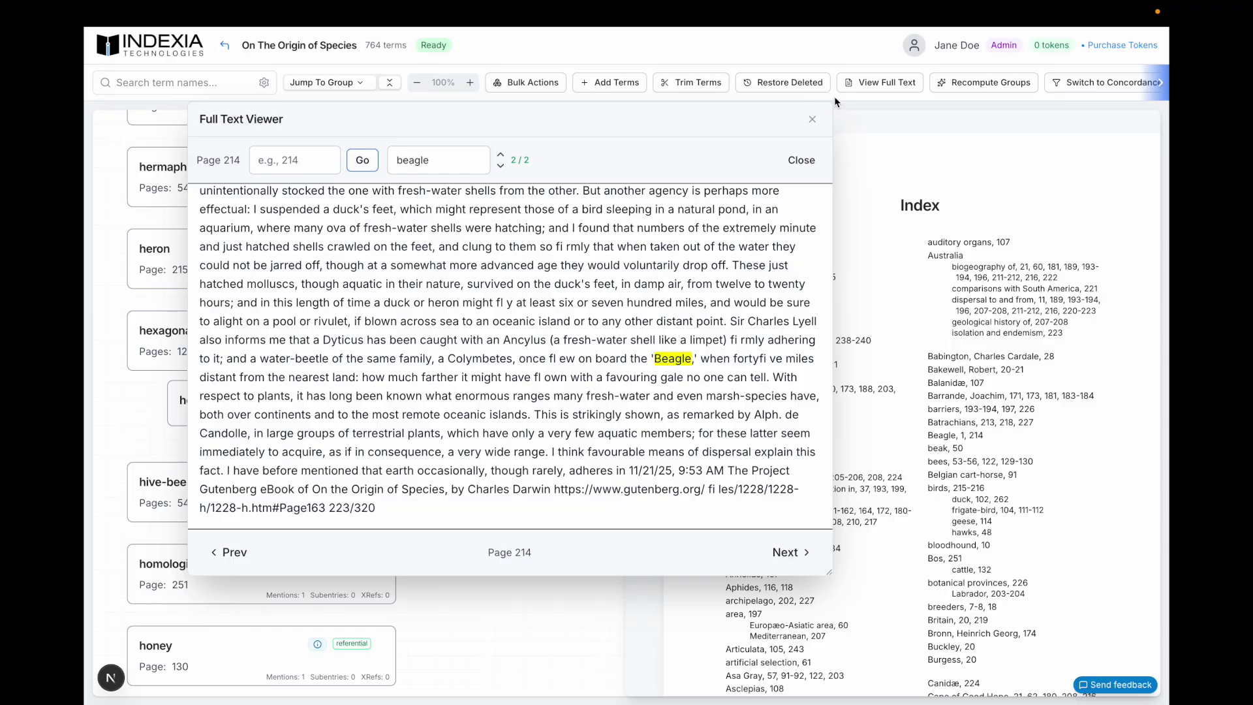
left_click(811, 121)
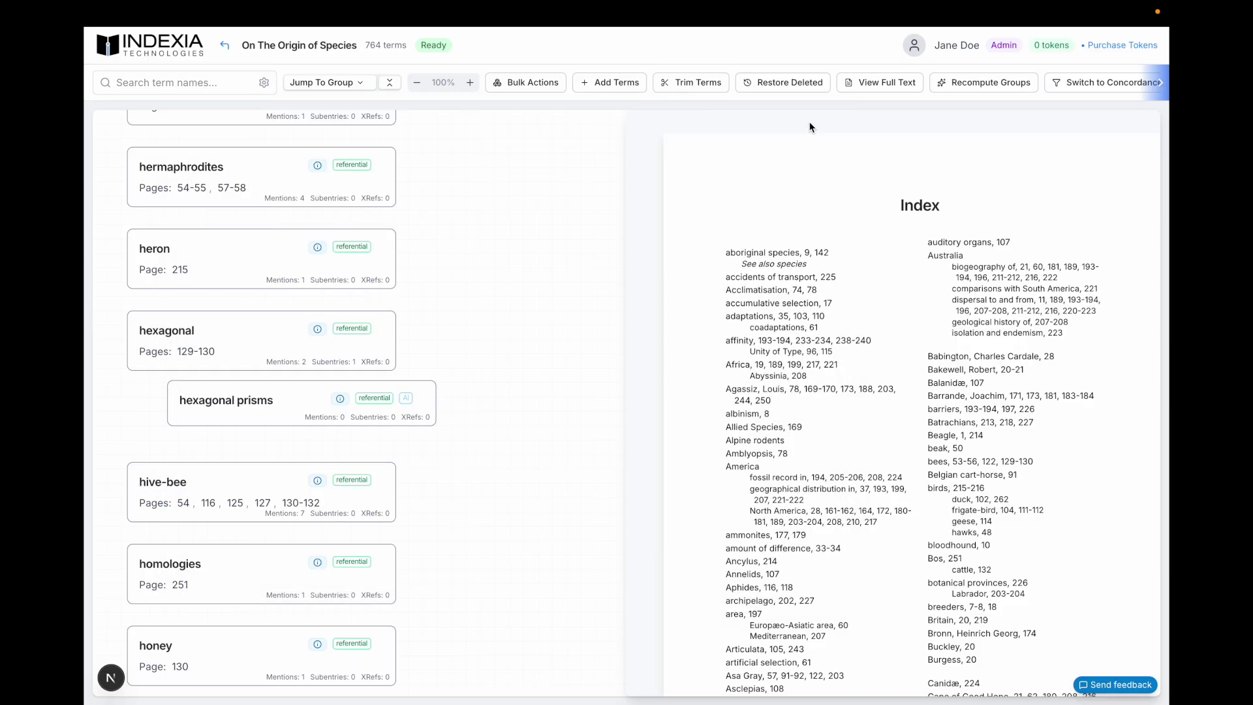
left_click(622, 87)
left_click_drag(639, 112, 614, 150)
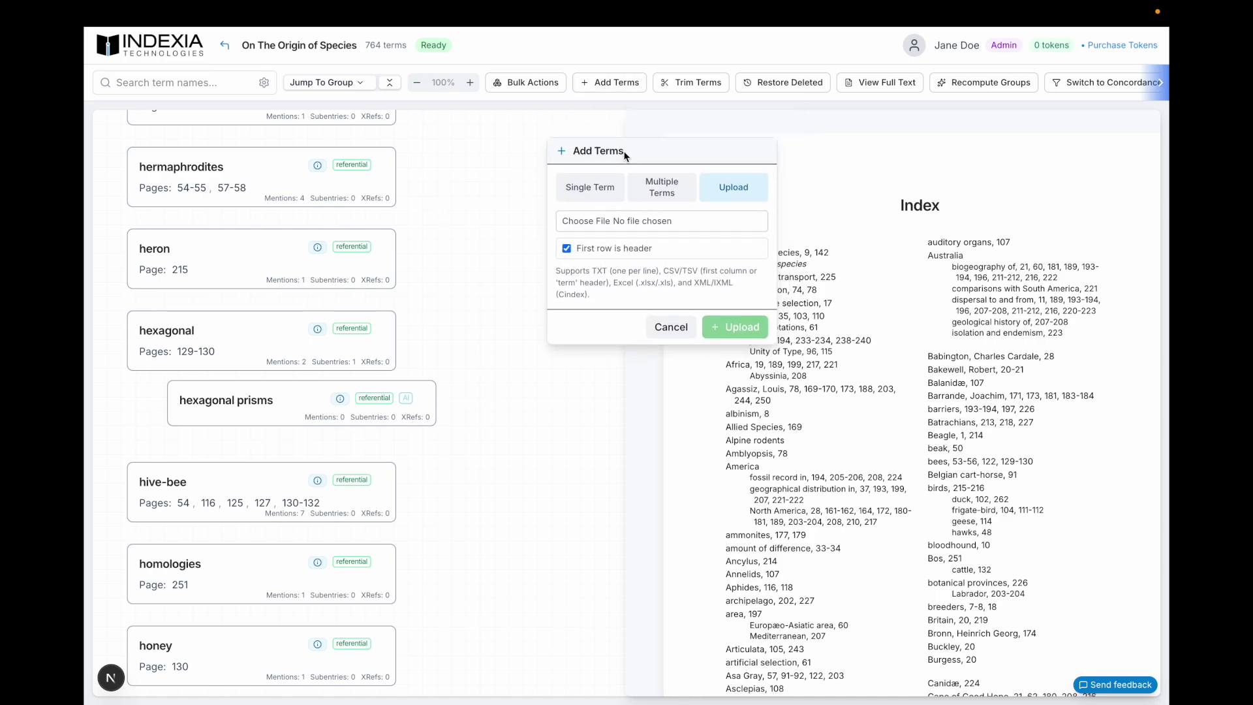
left_click(612, 189)
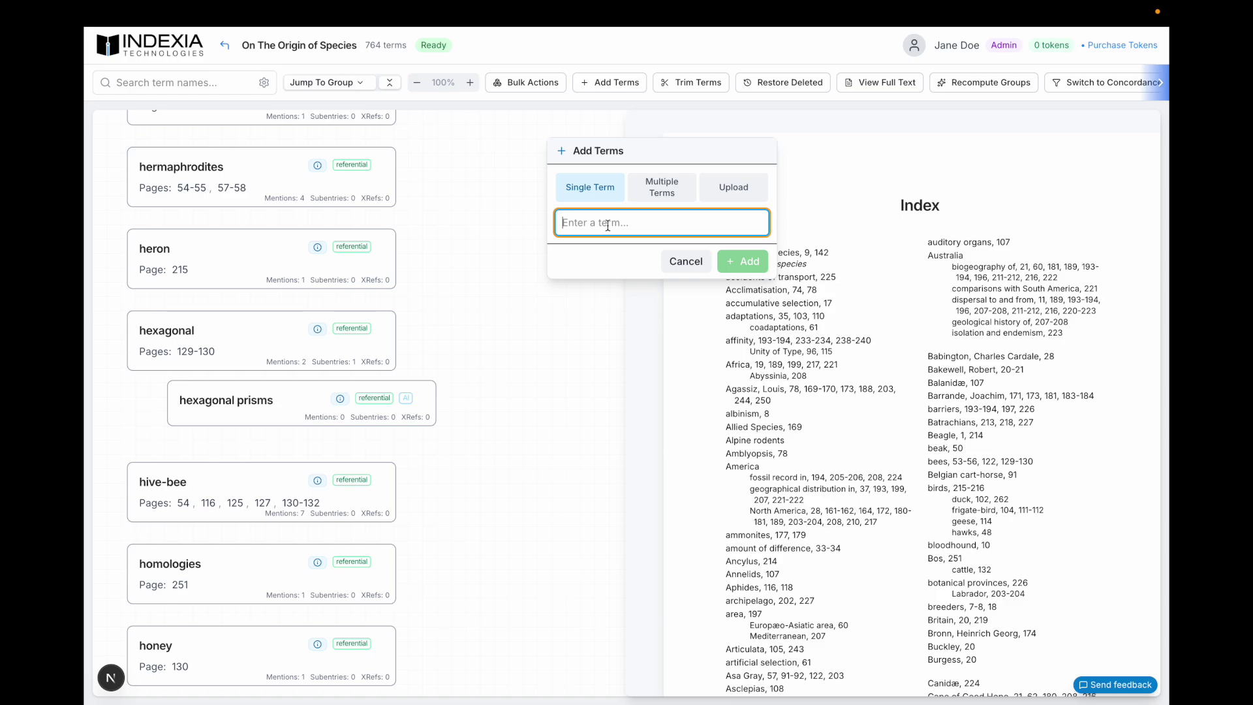
left_click(695, 263)
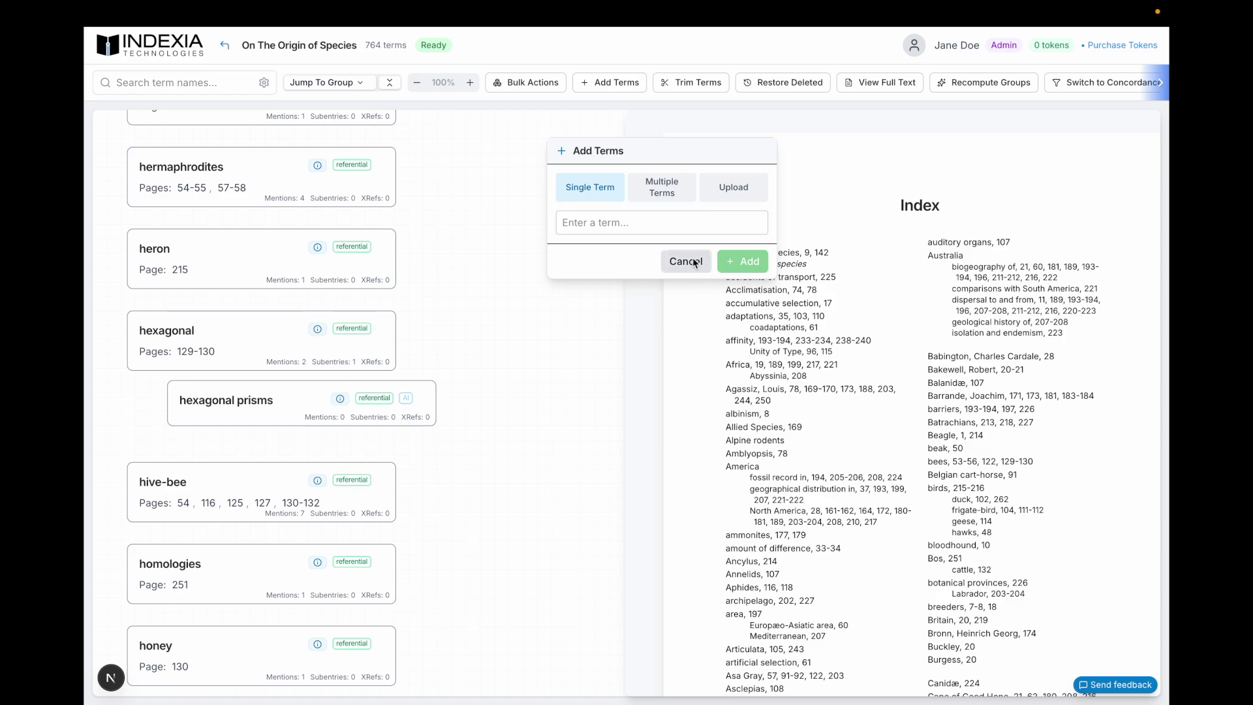
Look through the similarity groups in the term list, from Selection and Artificial Breeding to Geographical Distribution of Species.
scroll(523, 194, "up", 15)
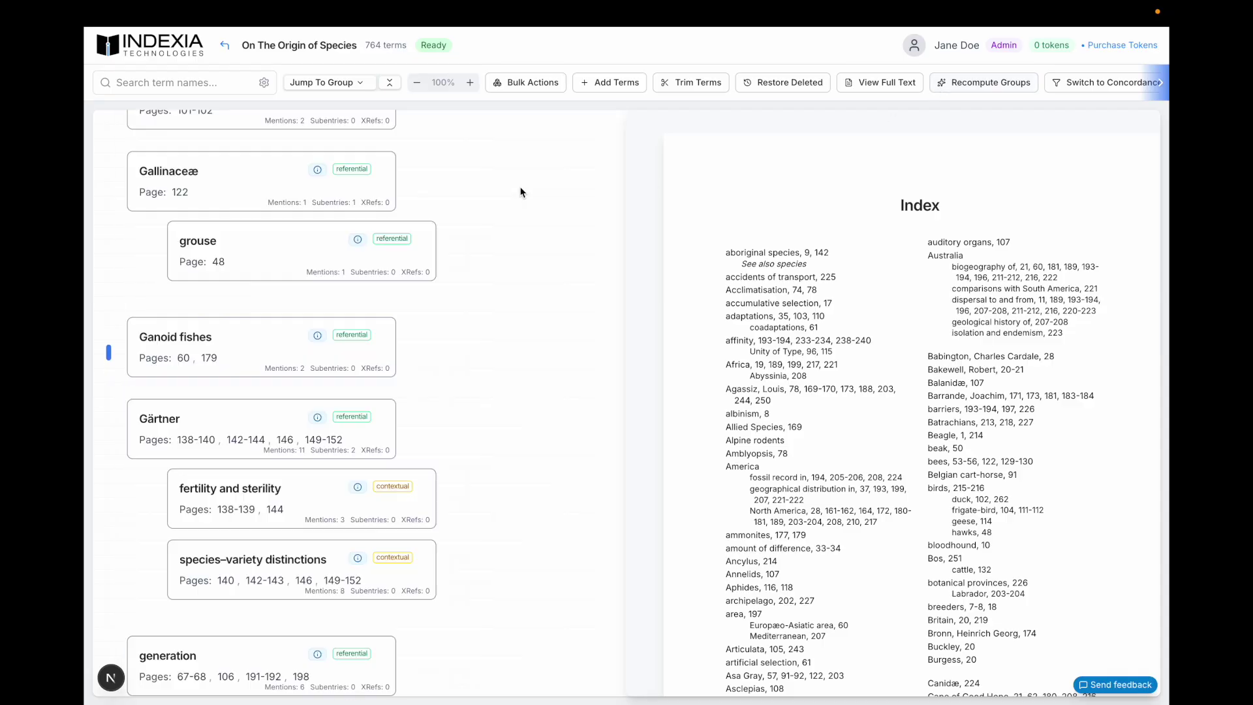
left_click_drag(105, 325, 92, 105)
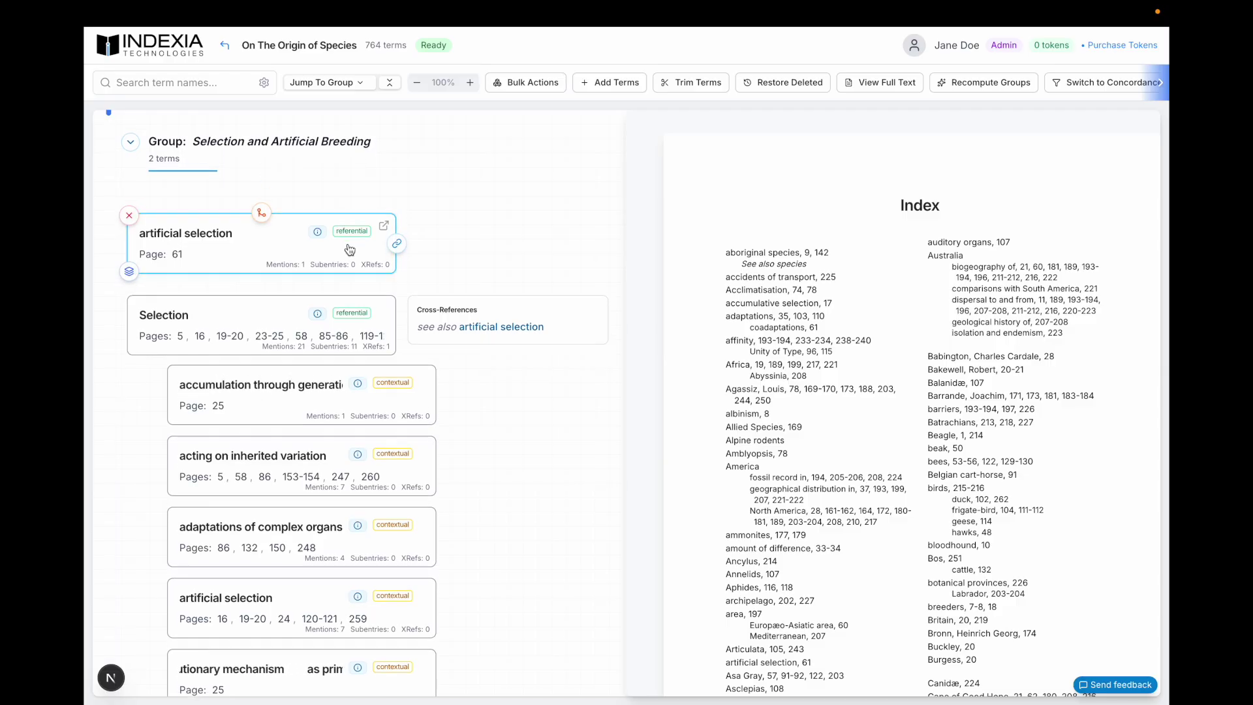
scroll(349, 247, "down", 1)
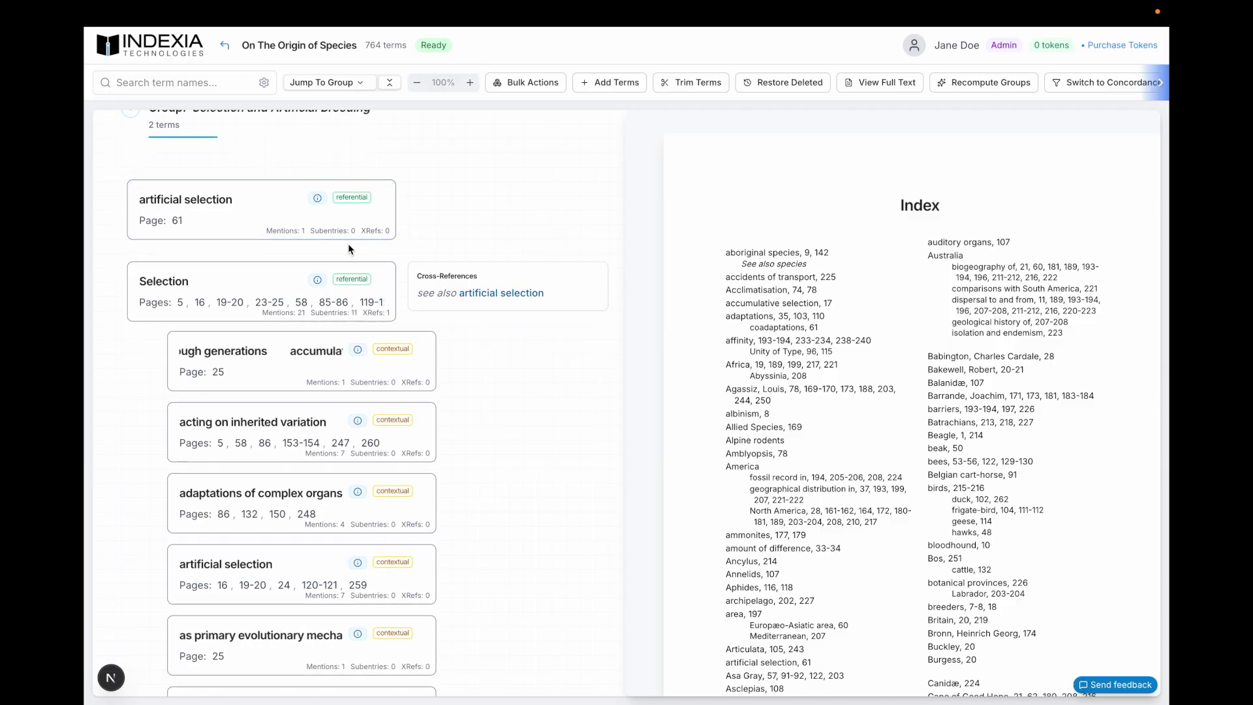
scroll(347, 244, "down", 15)
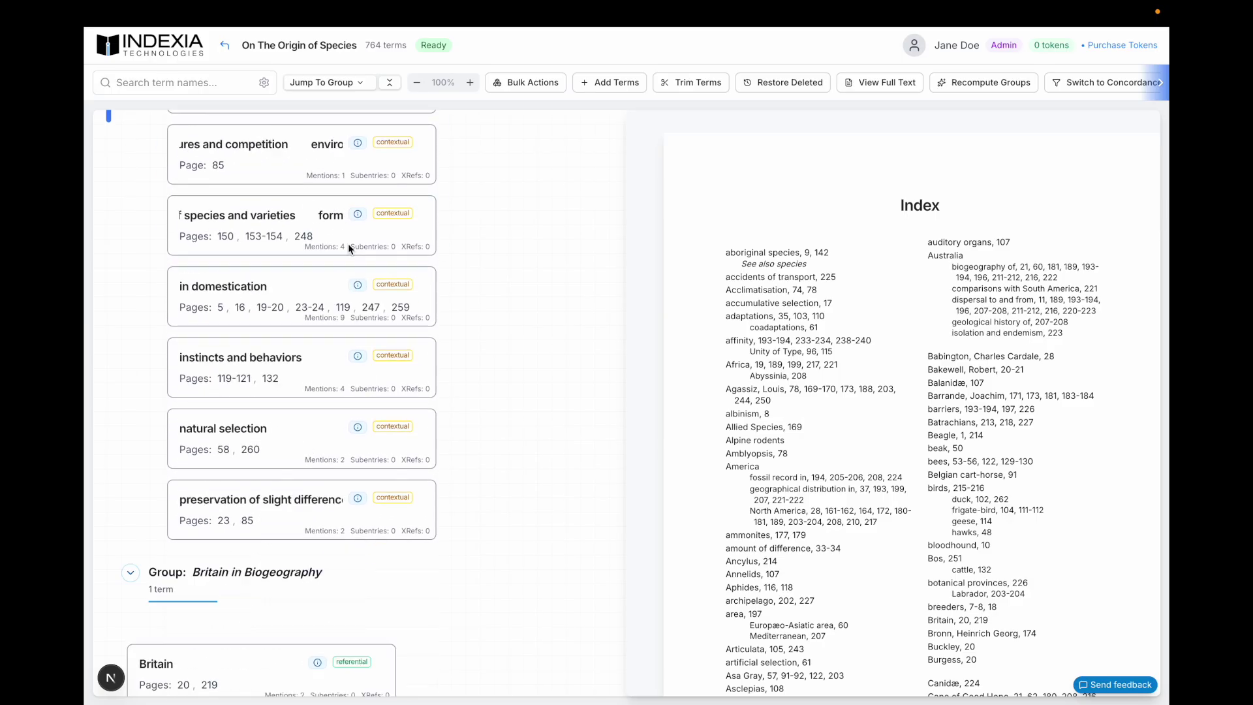
scroll(349, 248, "down", 10)
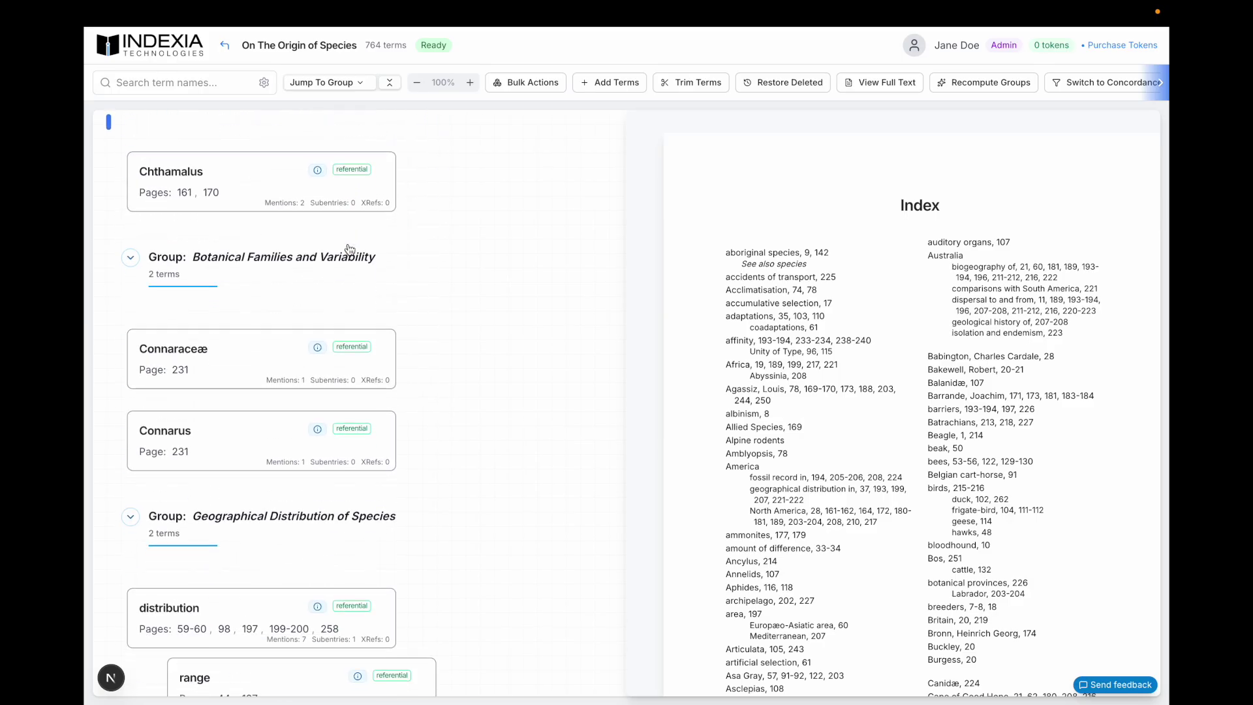
scroll(347, 244, "down", 4)
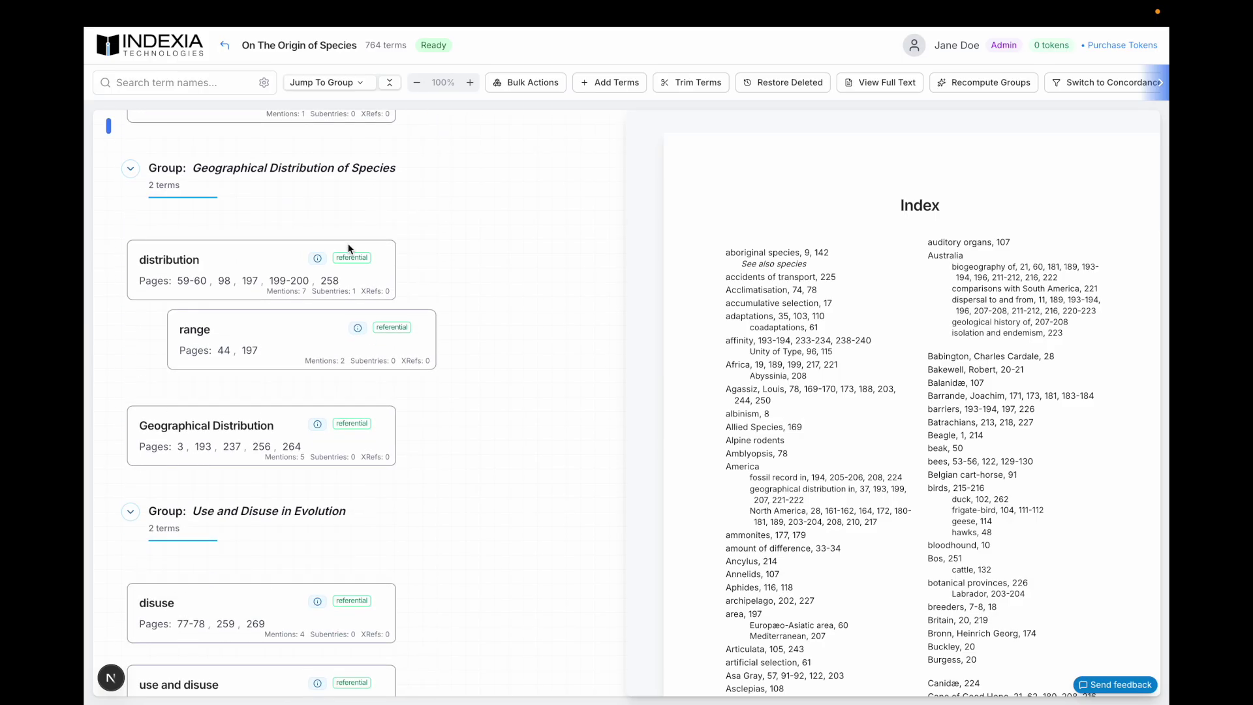
scroll(347, 244, "up", 2)
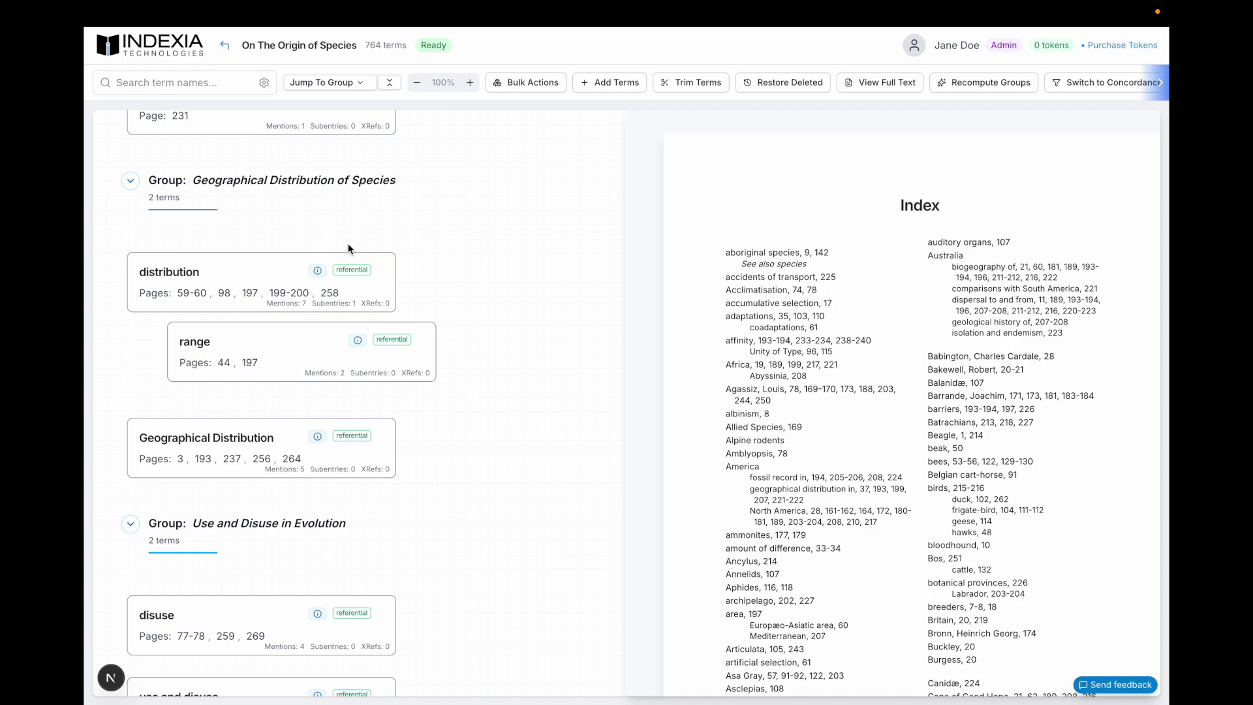
mouse_move(363, 293)
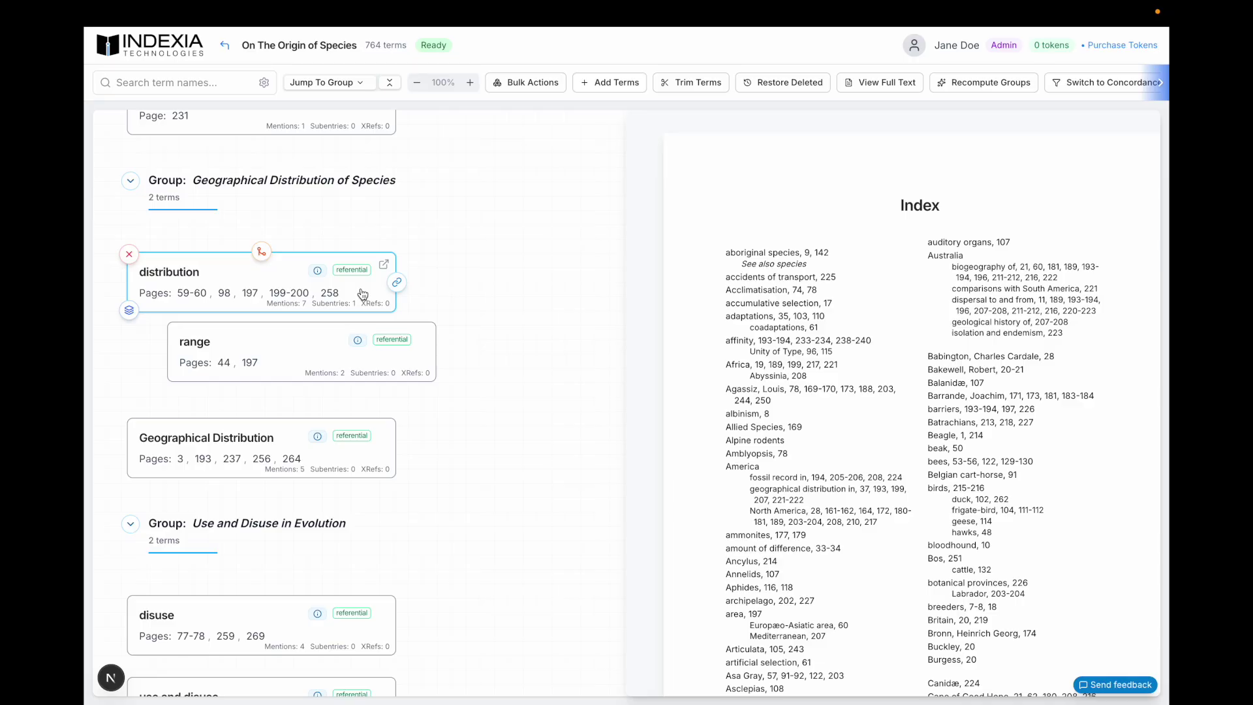
Recompute the similarity groups with the similarity threshold set to High.
left_click(983, 82)
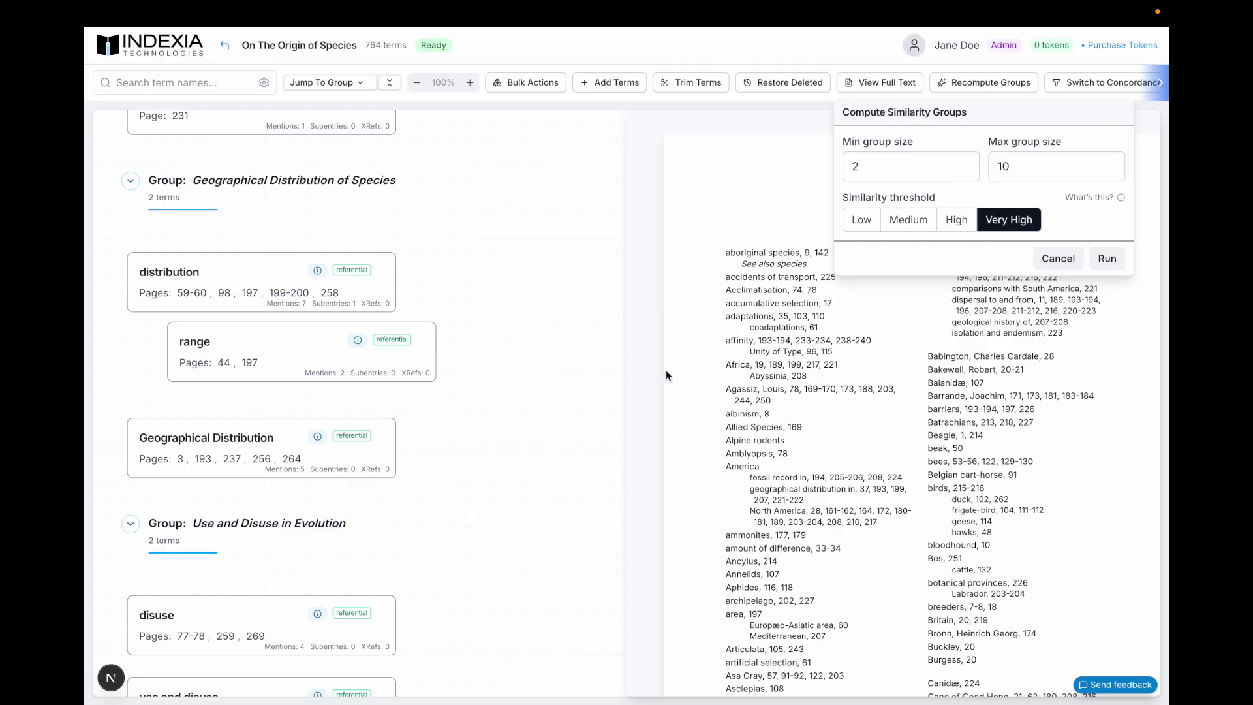
scroll(561, 434, "down", 3)
scroll(561, 436, "up", 2)
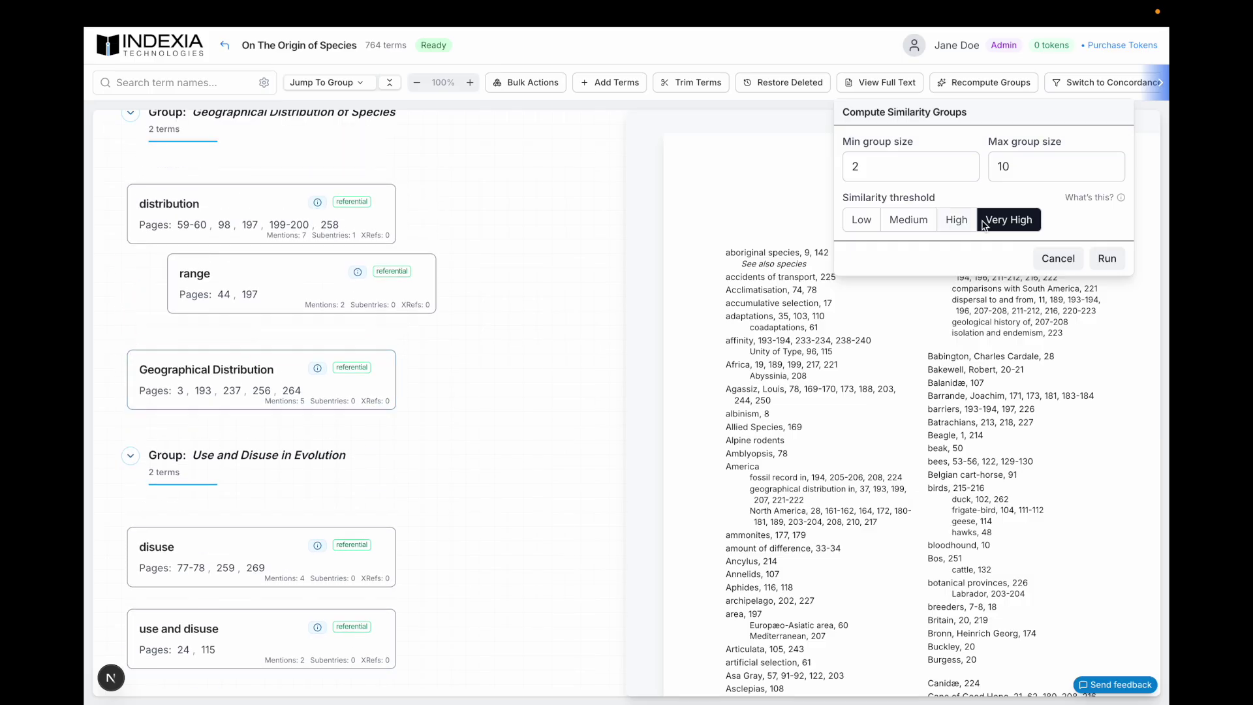
left_click(958, 221)
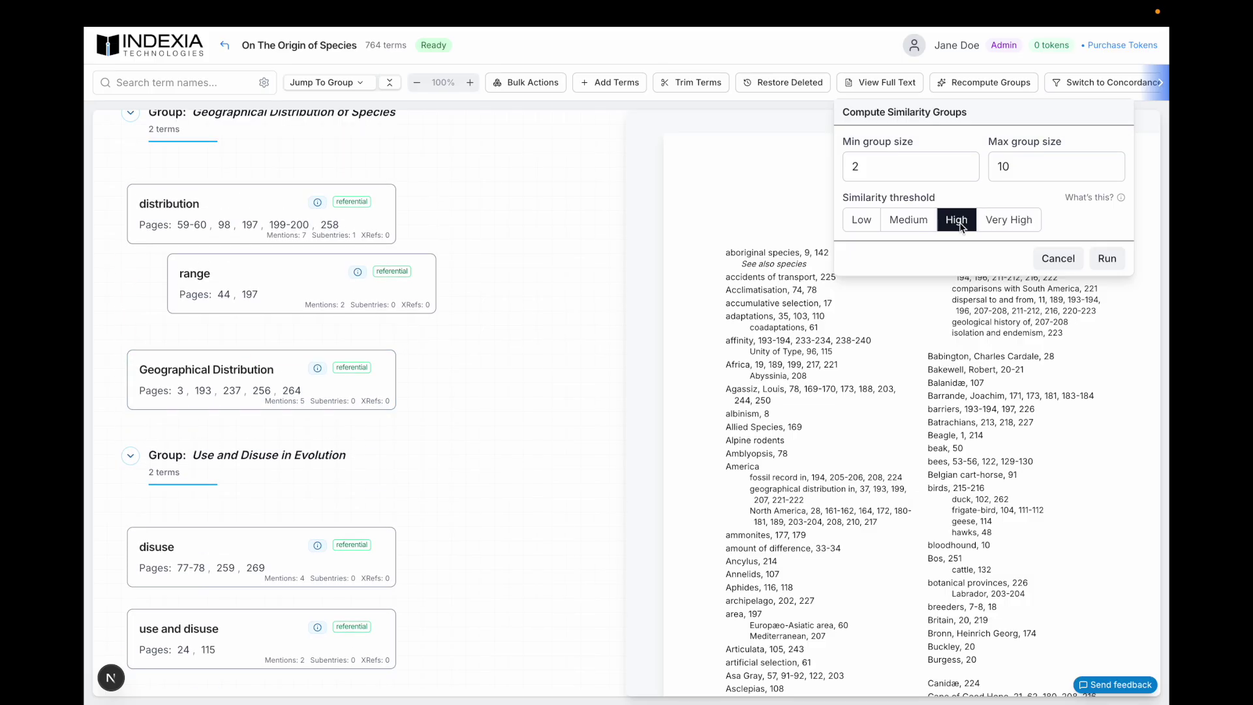
left_click(1108, 264)
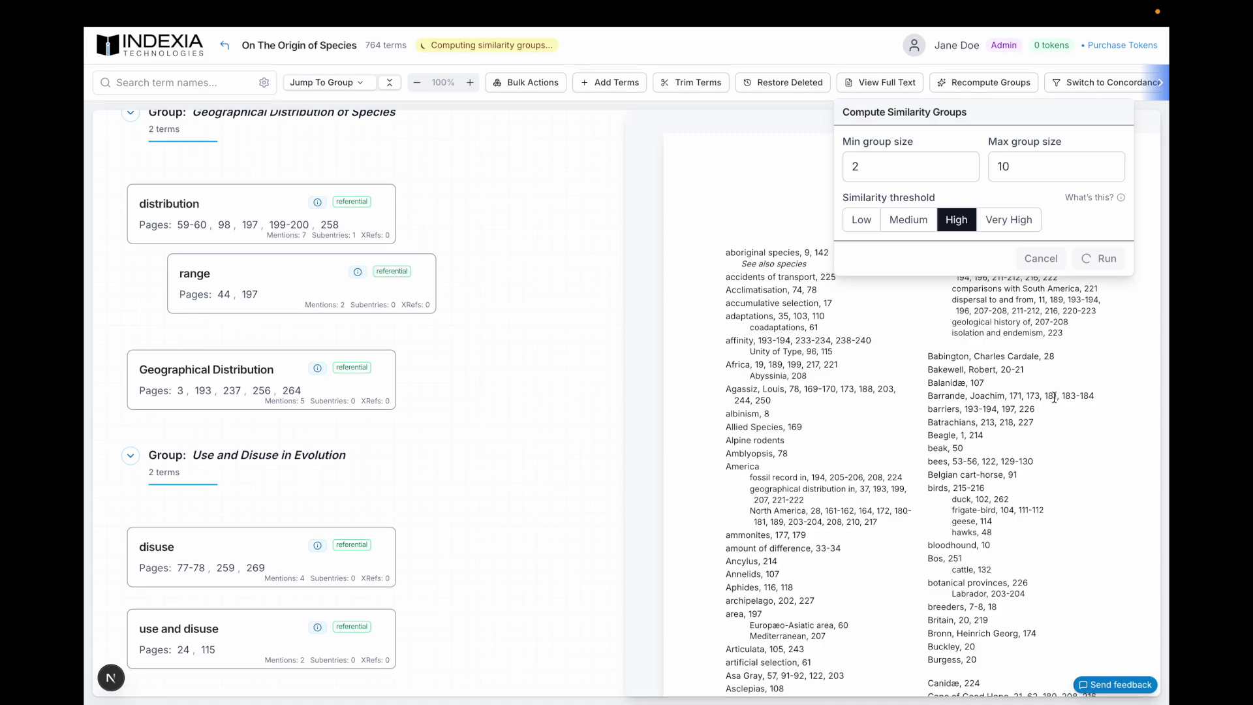
Switch to the concordance to view all mentions, and return to the curated index.
scroll(1033, 89, "right", 1)
scroll(1032, 89, "right", 3)
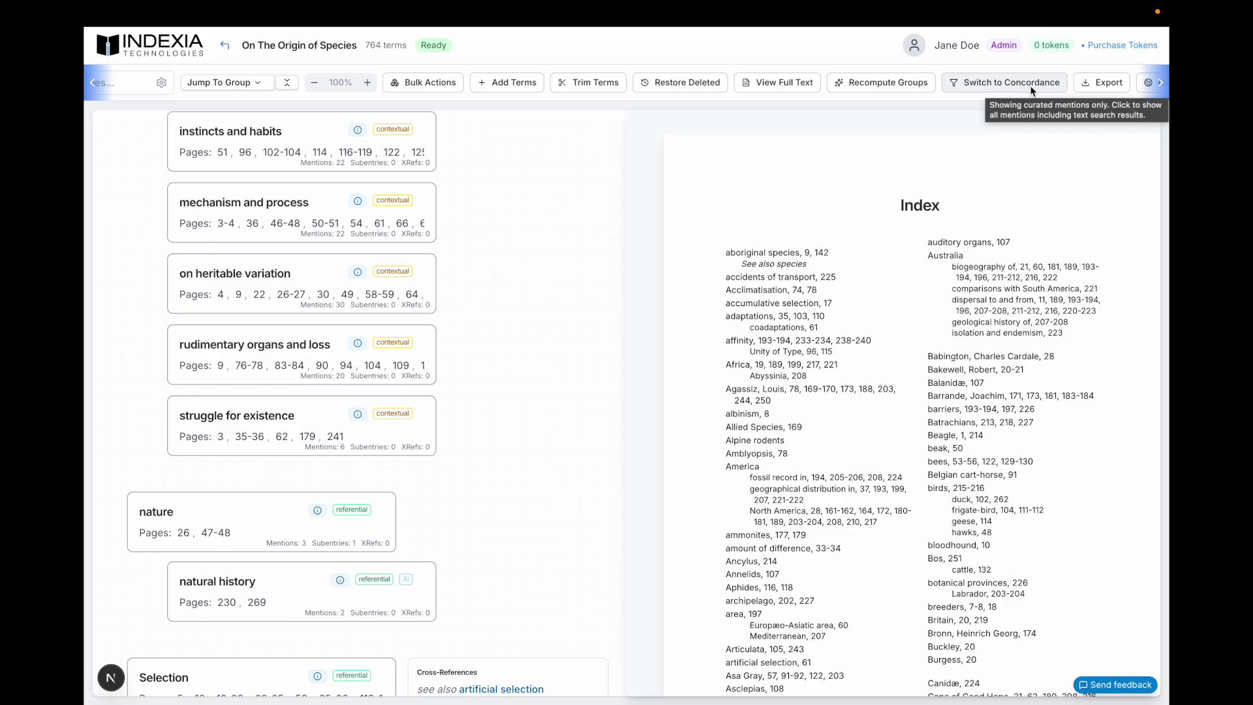
left_click(1031, 91)
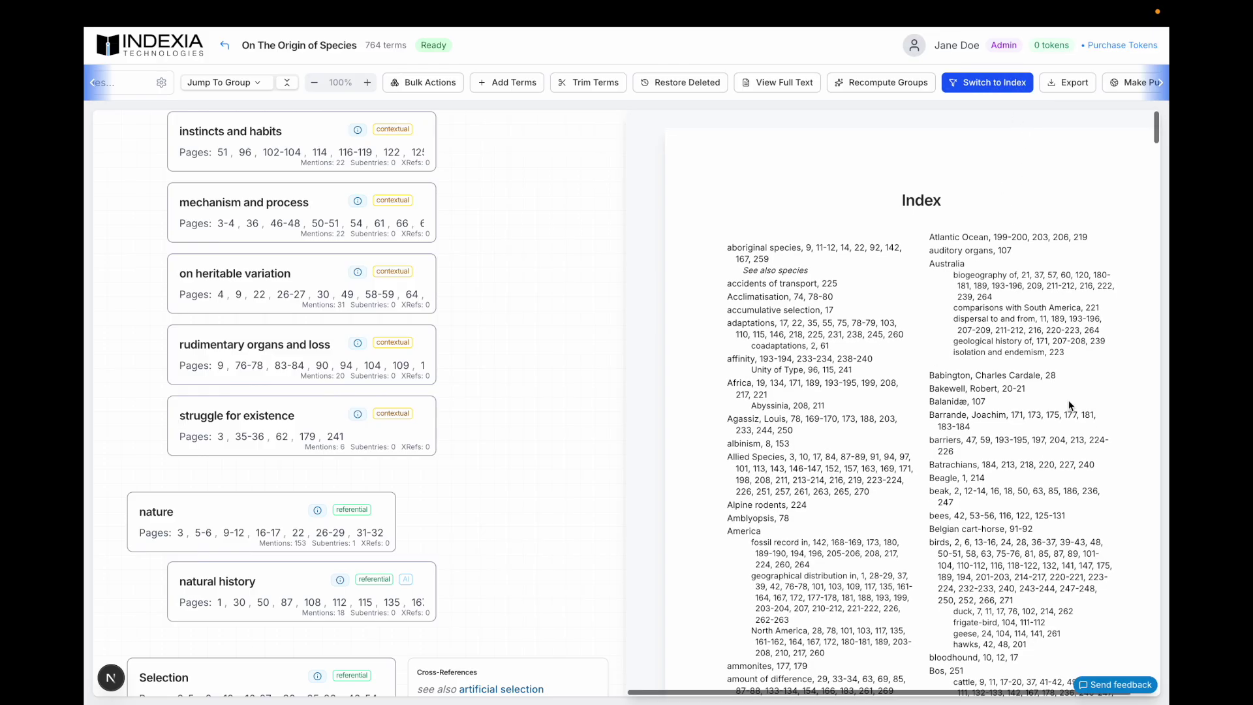
left_click(995, 81)
scroll(1012, 280, "down", 1)
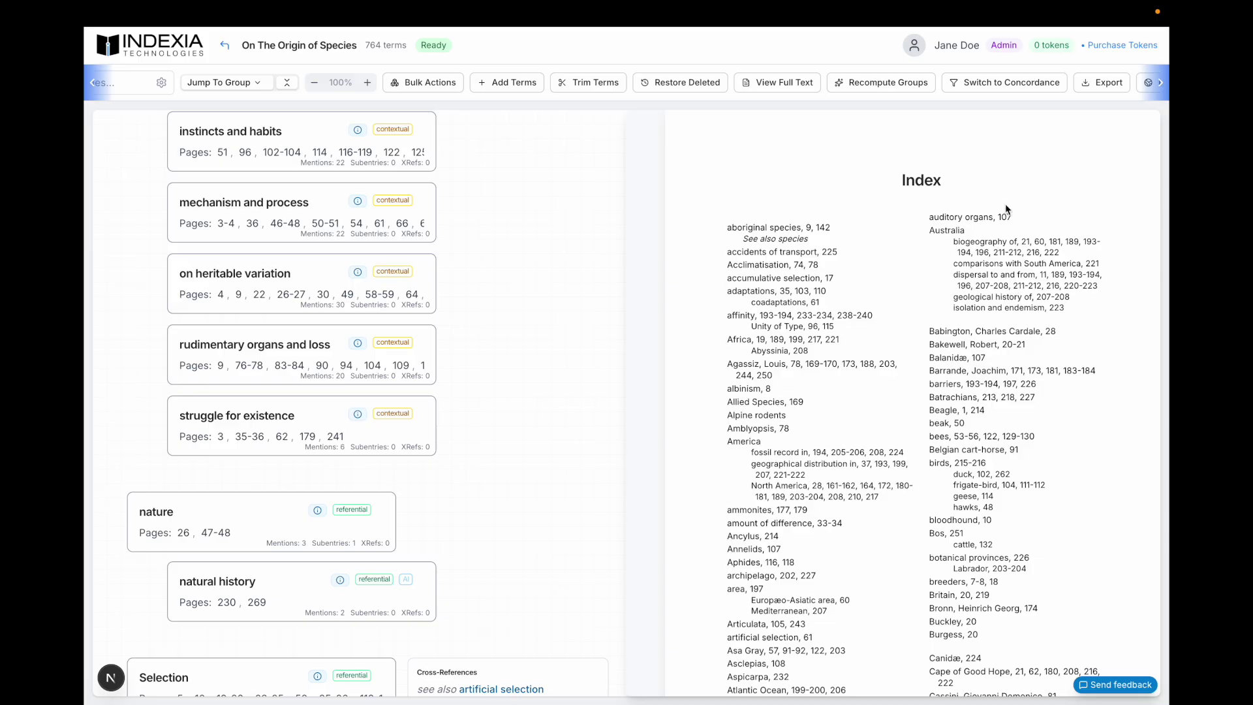
Export the index as a Word document in a single-column layout with bold parent terms and italic See Also references.
scroll(1000, 80, "right", 2)
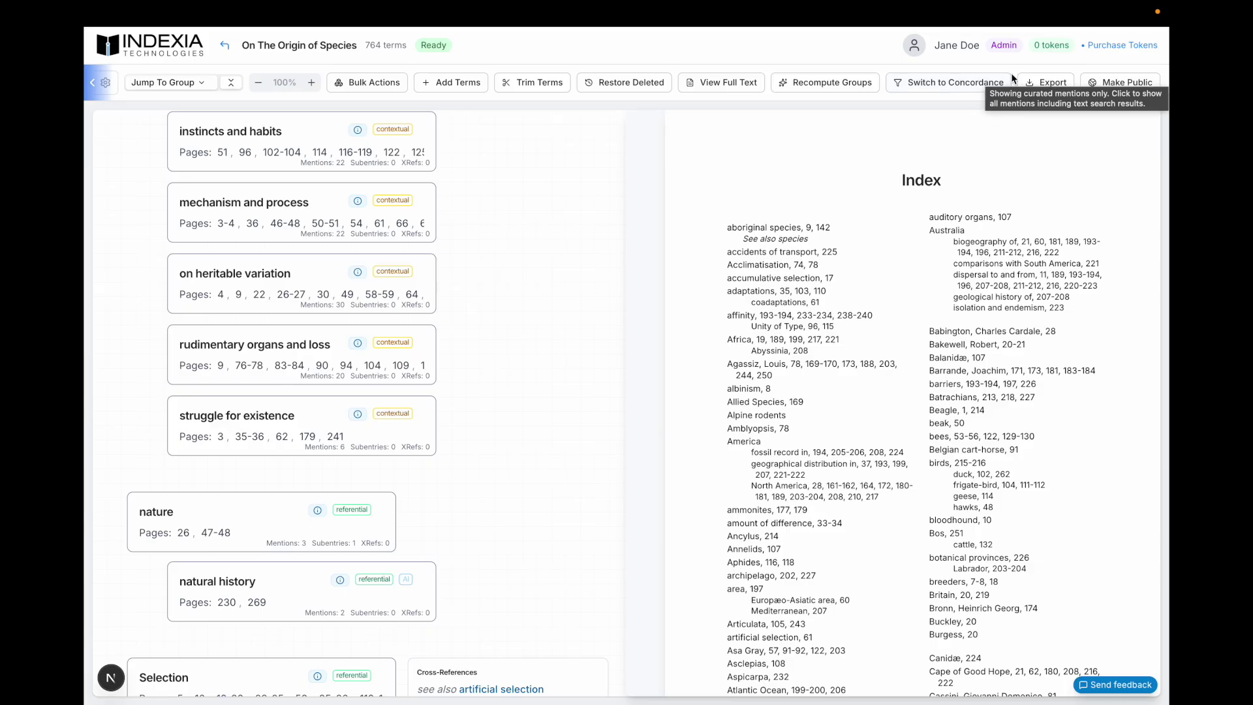
left_click(1048, 85)
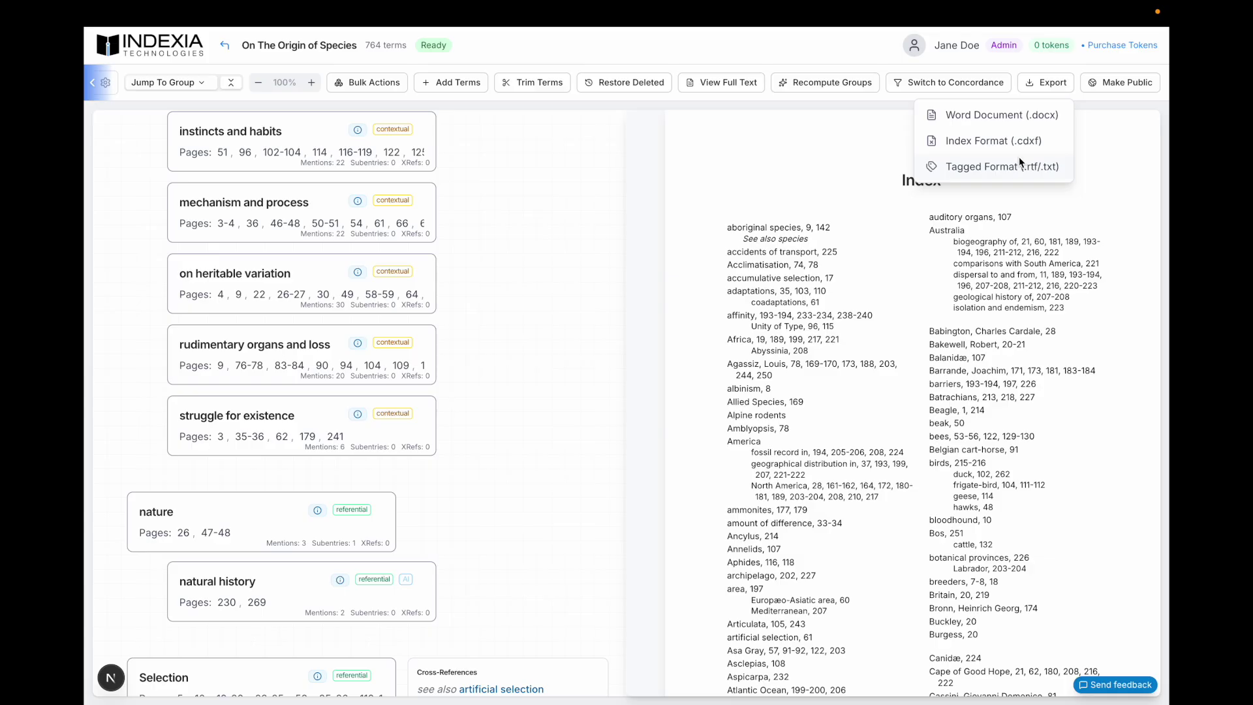
left_click(1043, 116)
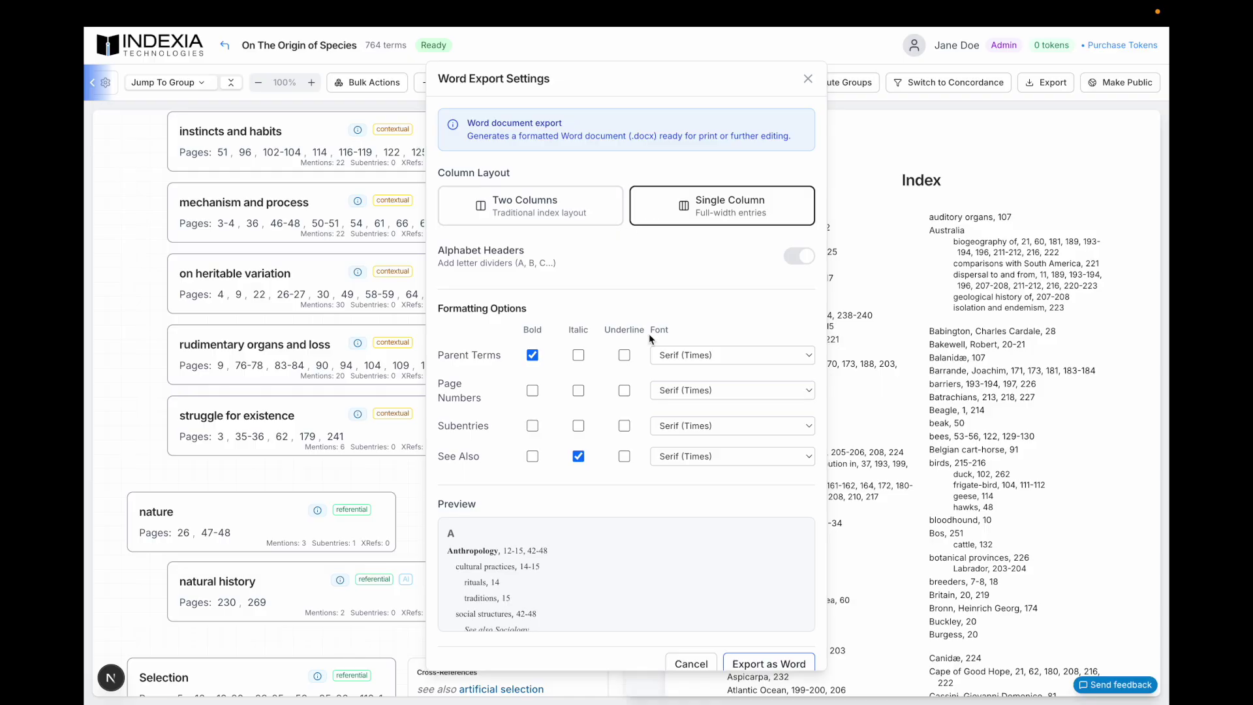
scroll(648, 335, "down", 1)
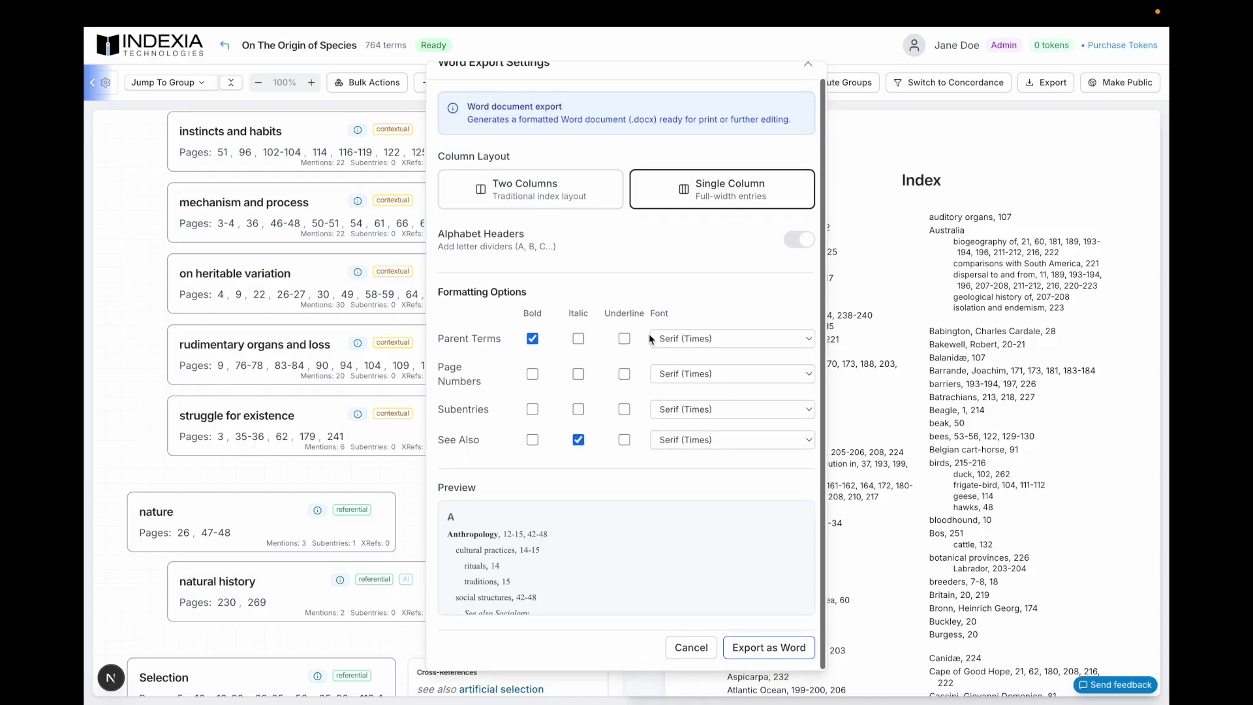
left_click(789, 648)
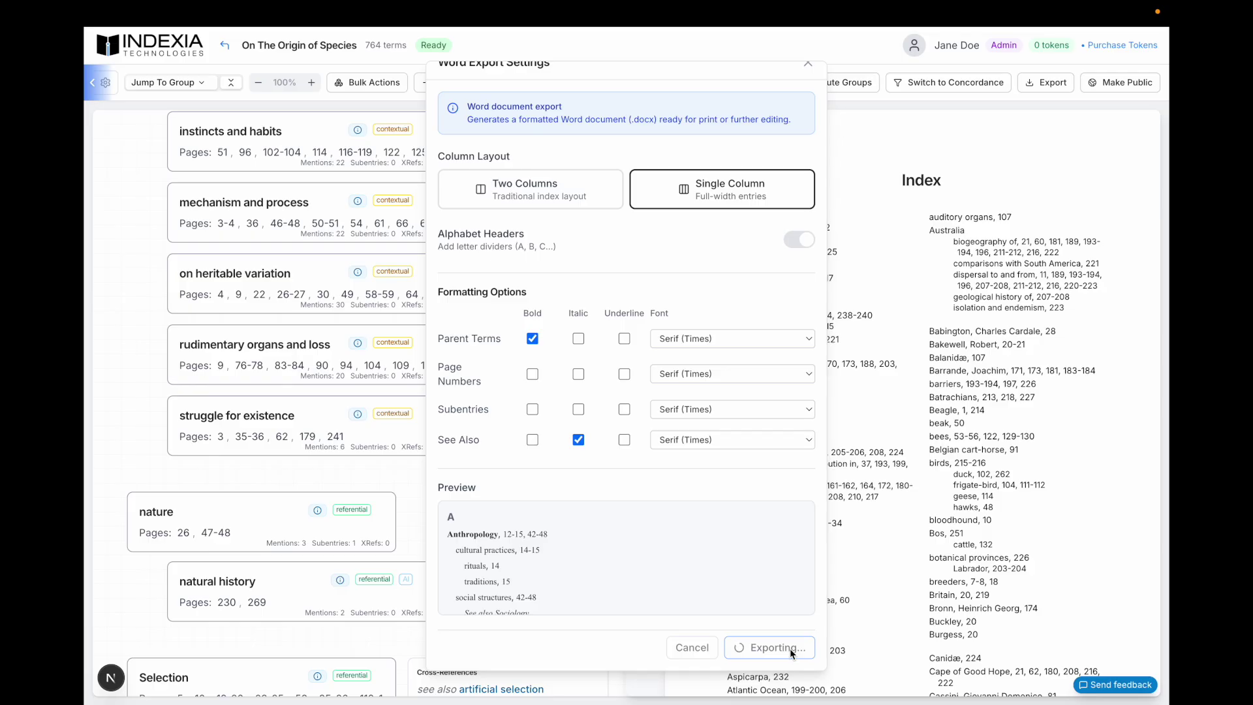
Look through the exported index in Word from the A entries to the J entries, and return to Indexia.
scroll(689, 493, "up", 1)
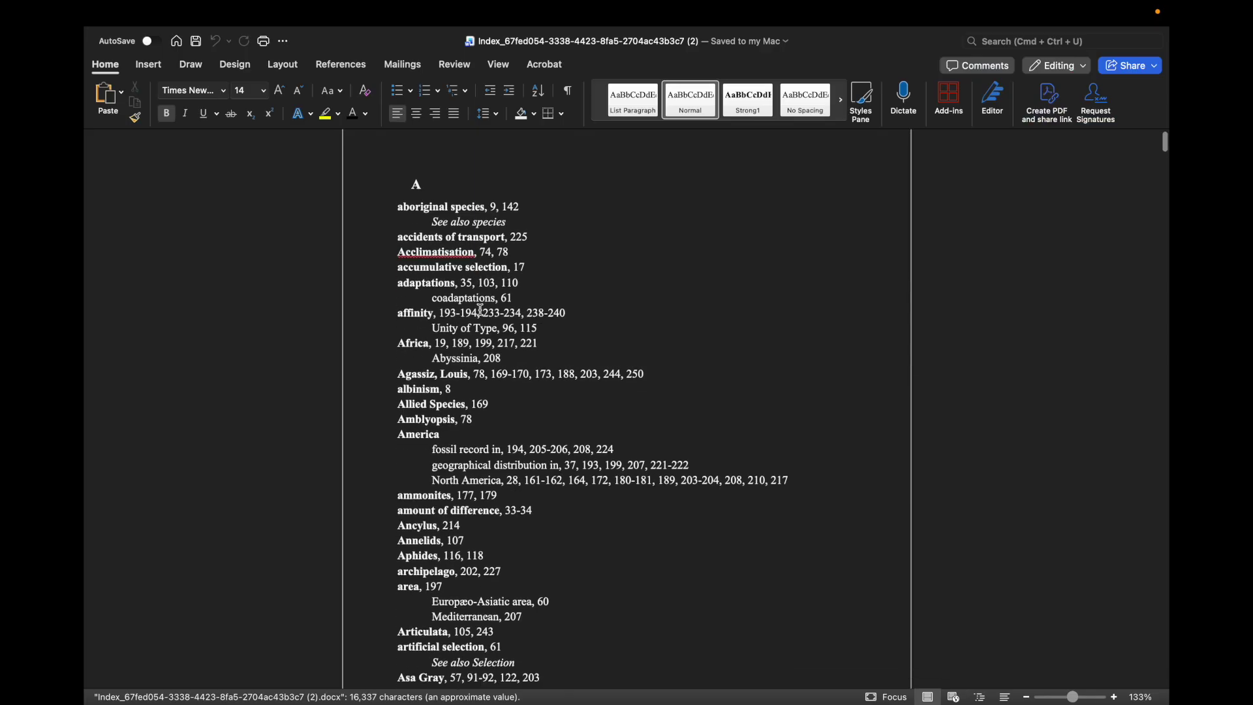
scroll(480, 310, "down", 10)
scroll(480, 309, "down", 15)
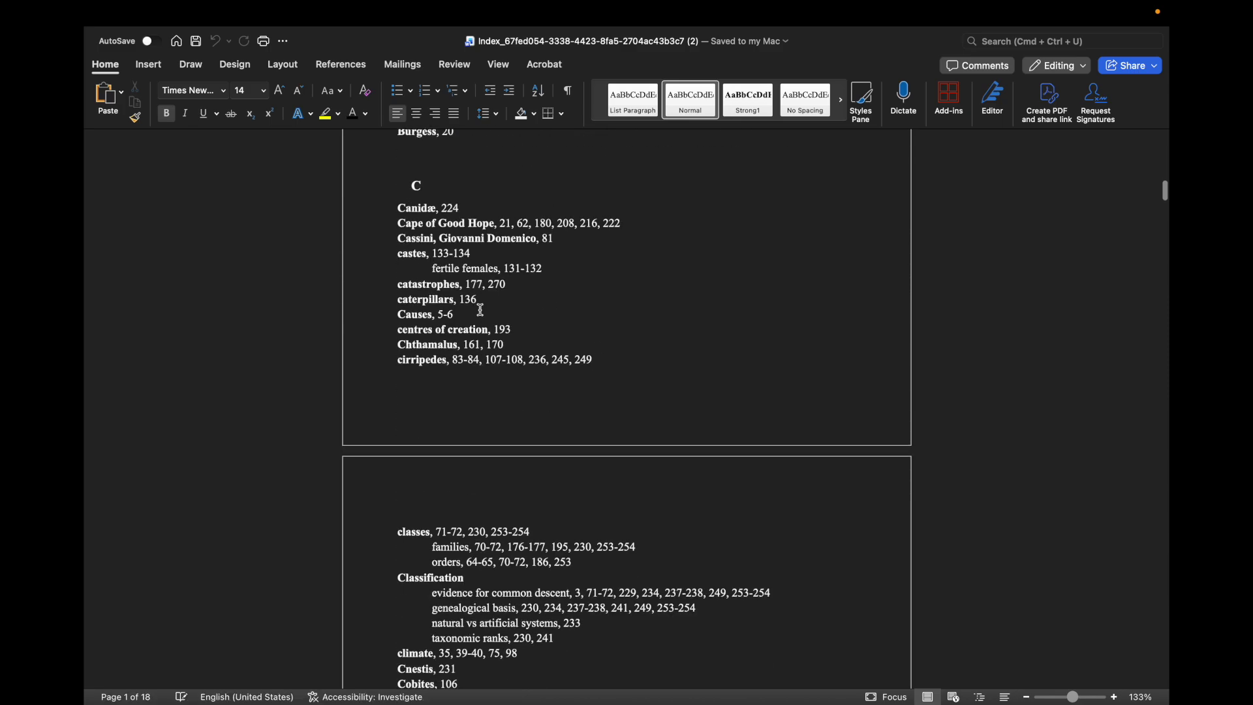
scroll(481, 311, "down", 20)
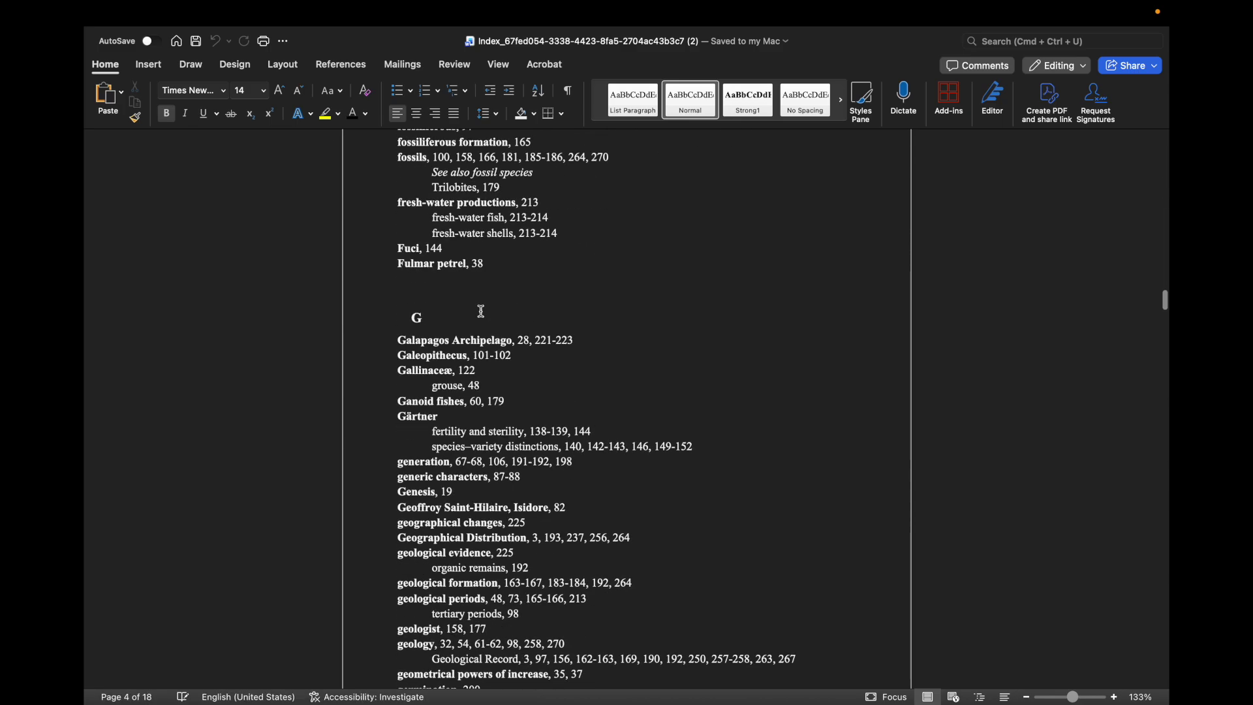
scroll(481, 311, "down", 10)
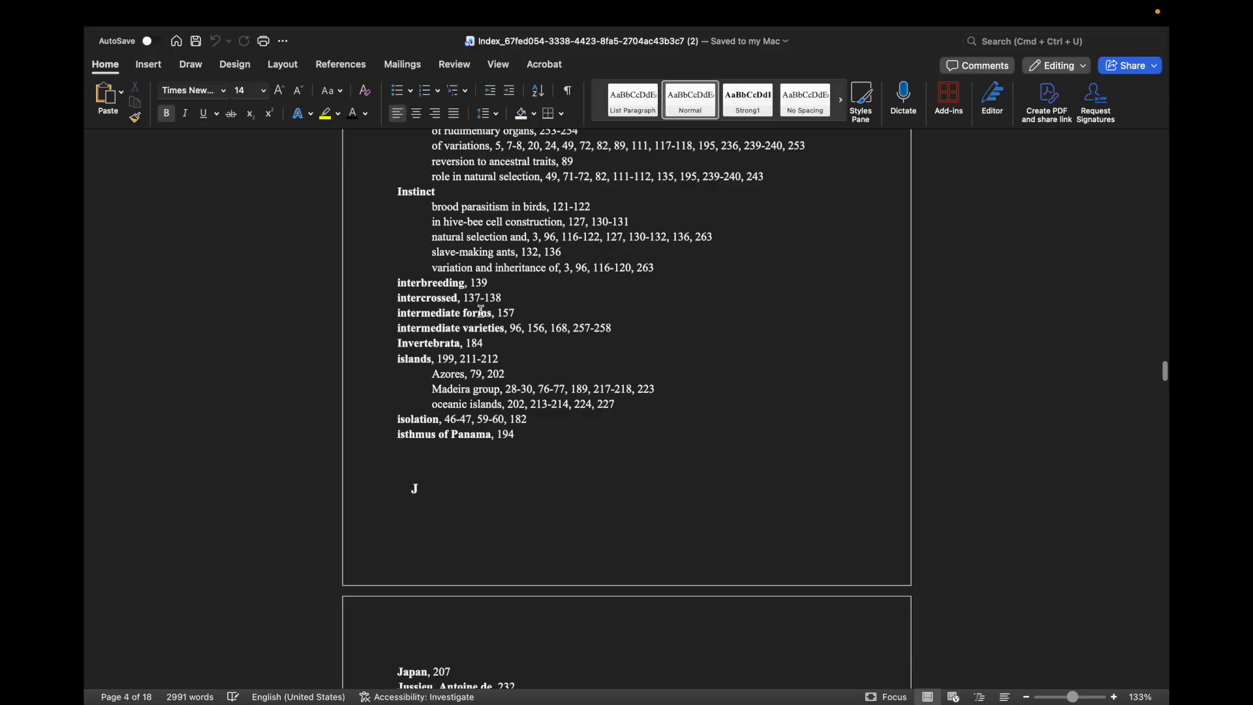
scroll(481, 312, "down", 1)
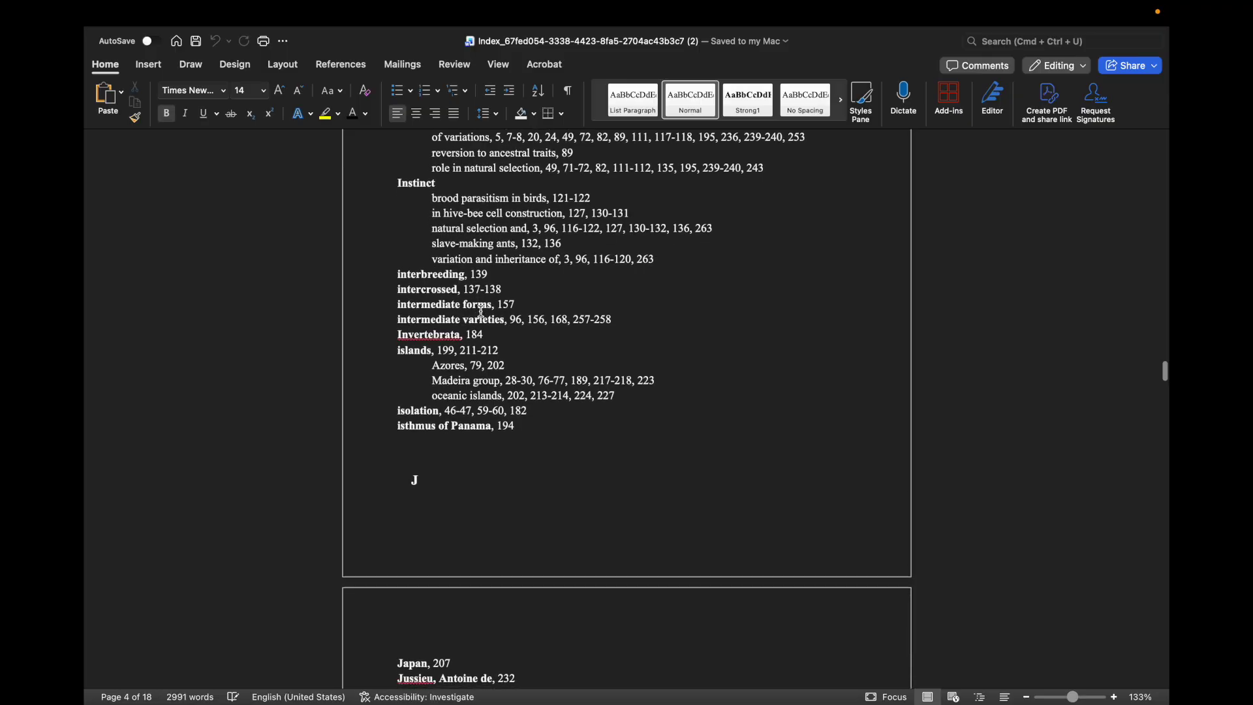
key("ctrl+Right")
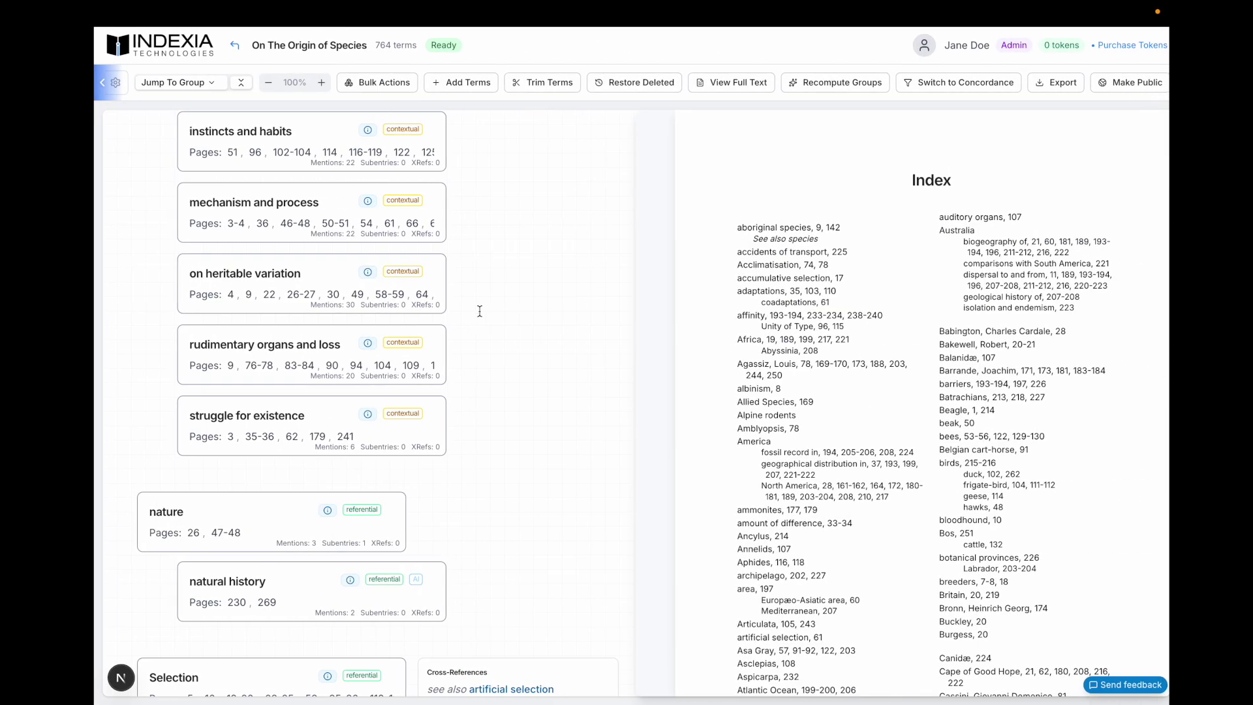
Examine the terms in the Natural and Sexual Selection Mechanisms group, including the subentries and page references of "modification".
scroll(492, 312, "up", 3)
scroll(491, 314, "up", 1)
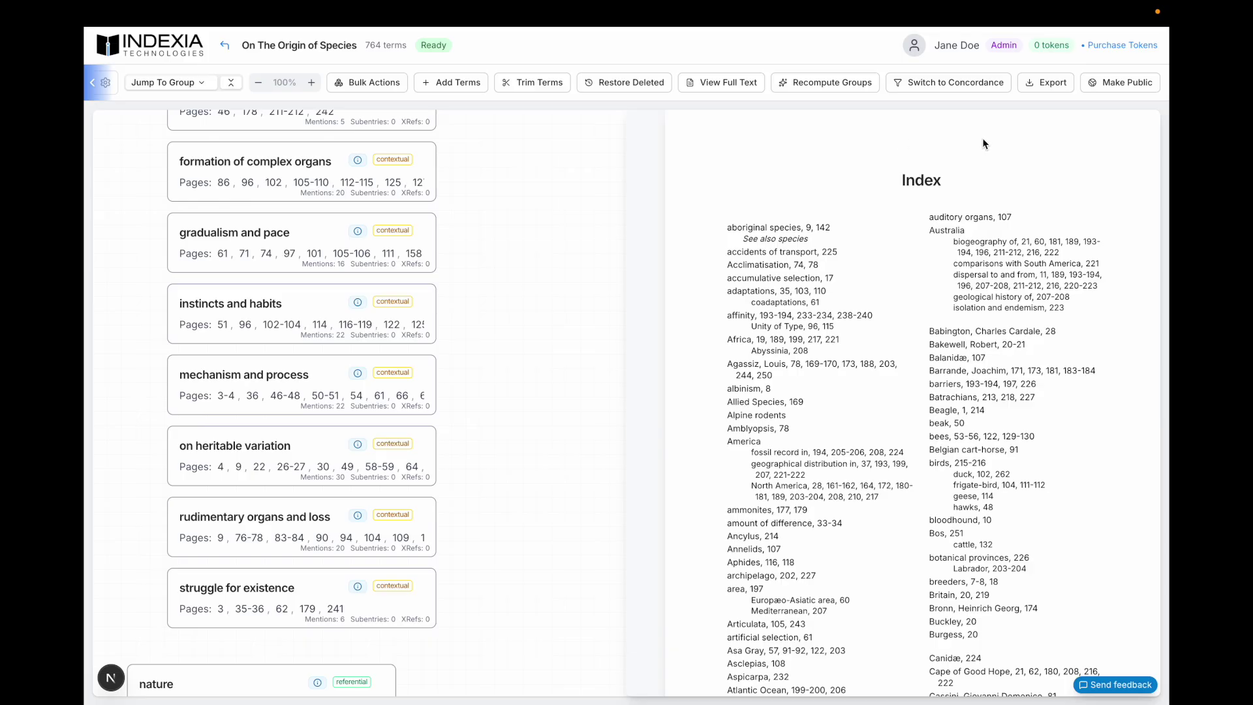
scroll(565, 194, "up", 10)
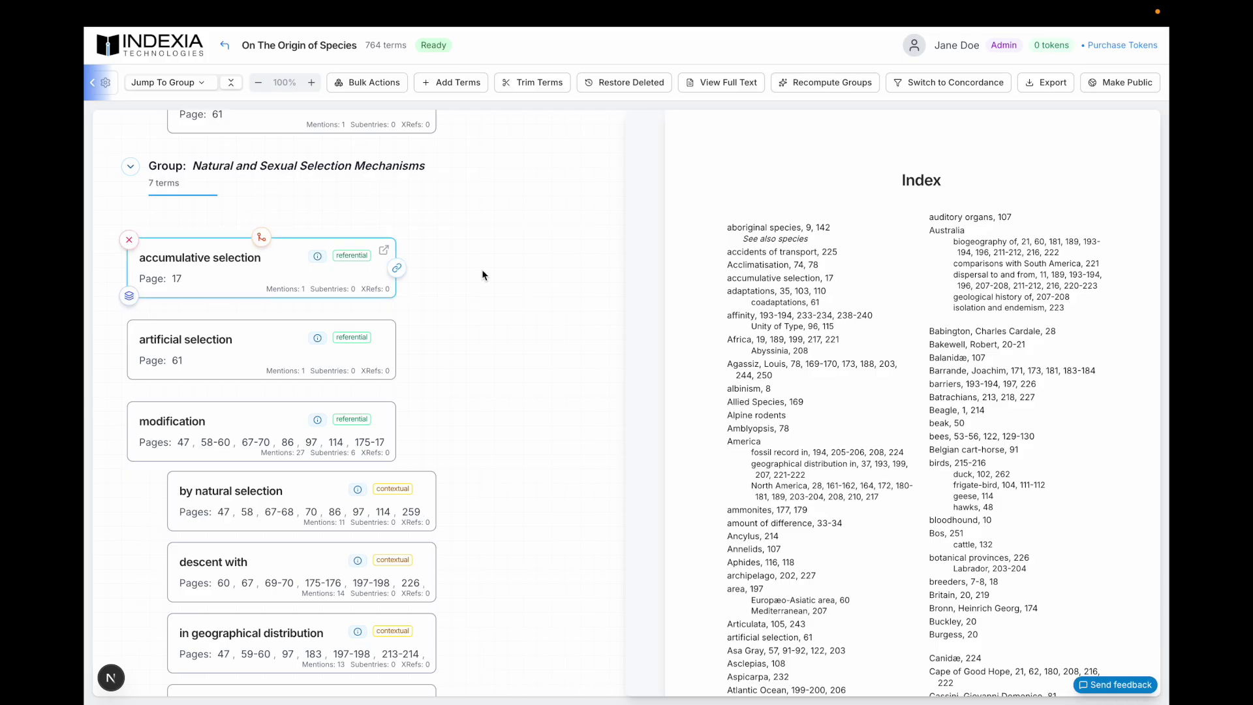
scroll(482, 269, "down", 1)
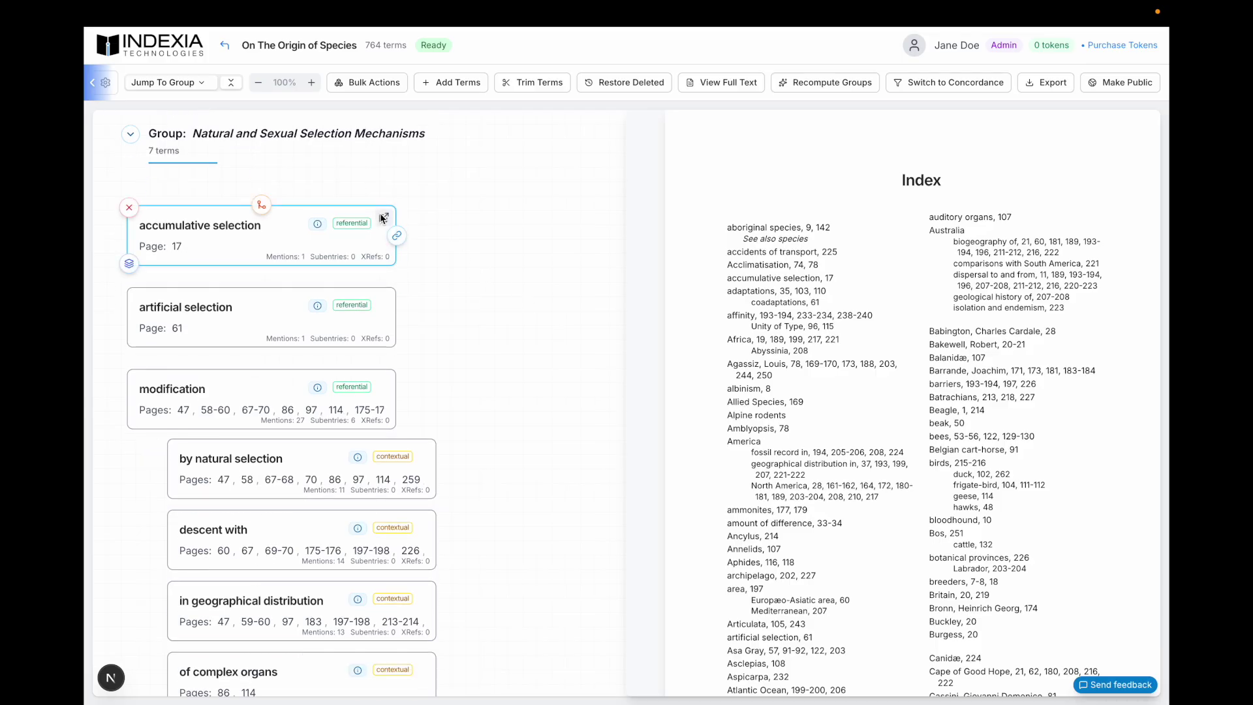
scroll(388, 320, "down", 1)
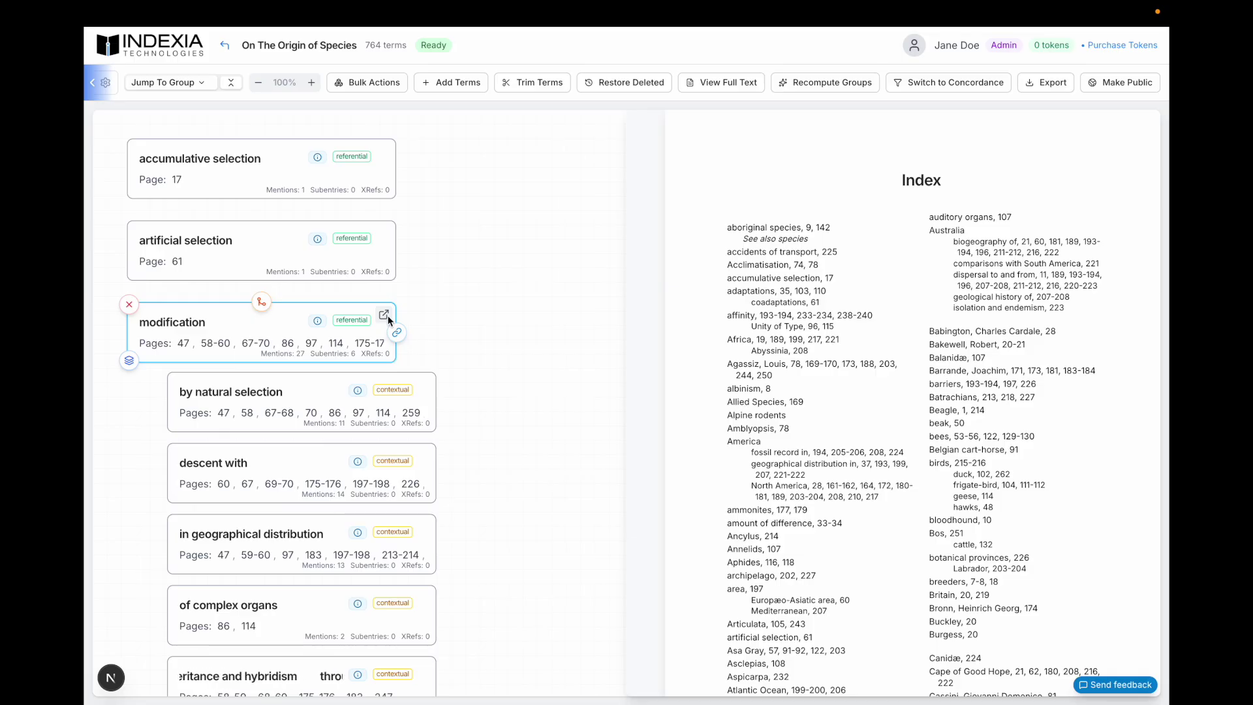
scroll(388, 320, "down", 2)
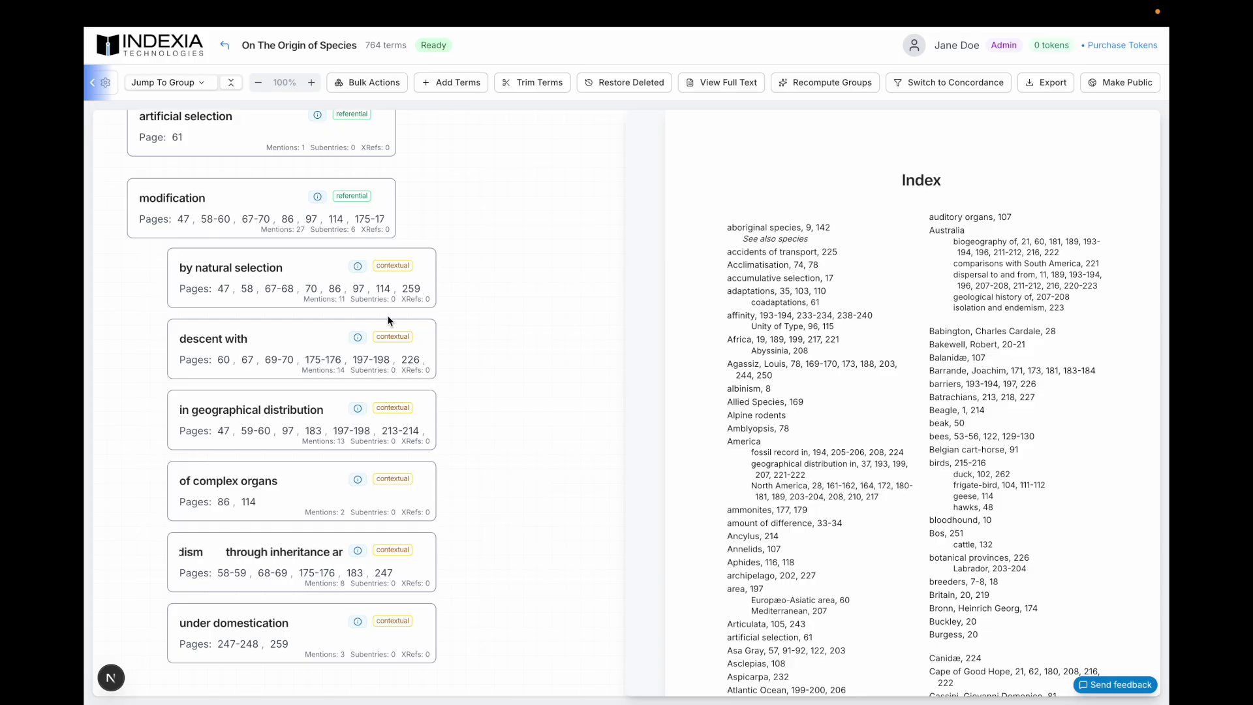
scroll(280, 223, "right", 5)
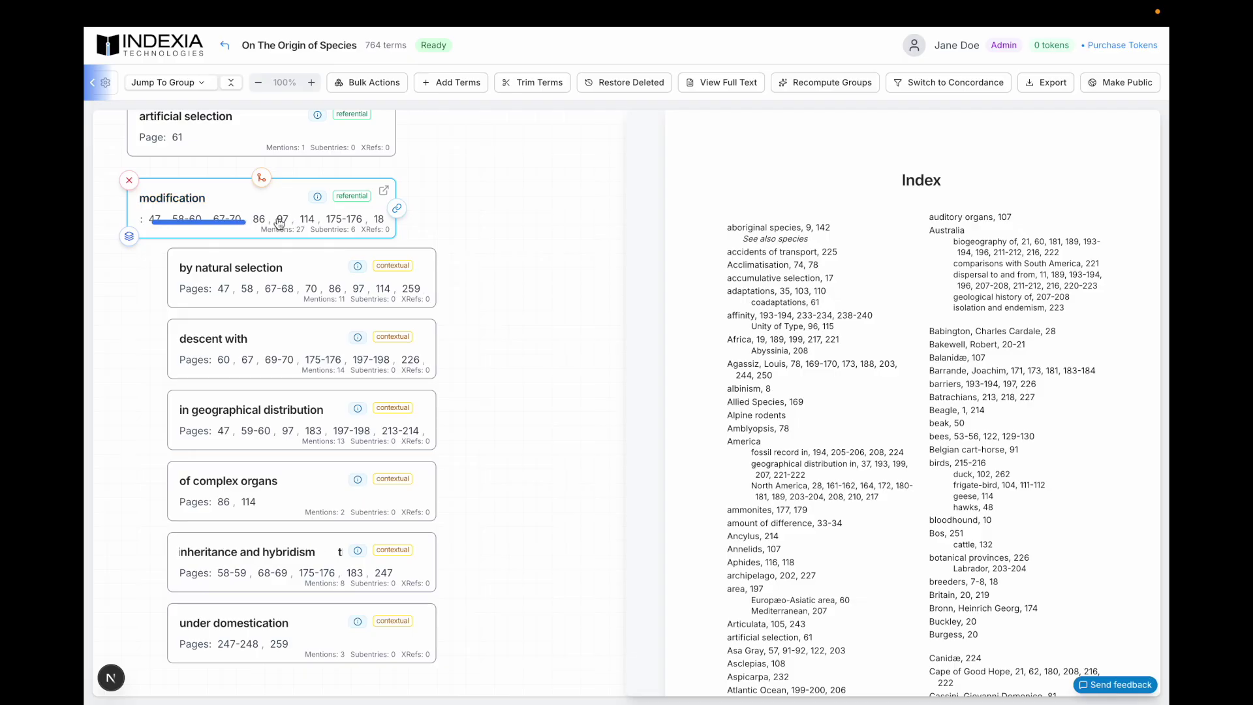
Open the subentries dialog for "modification" clear of the term list and show its option to regenerate with custom instructions.
scroll(279, 224, "left", 5)
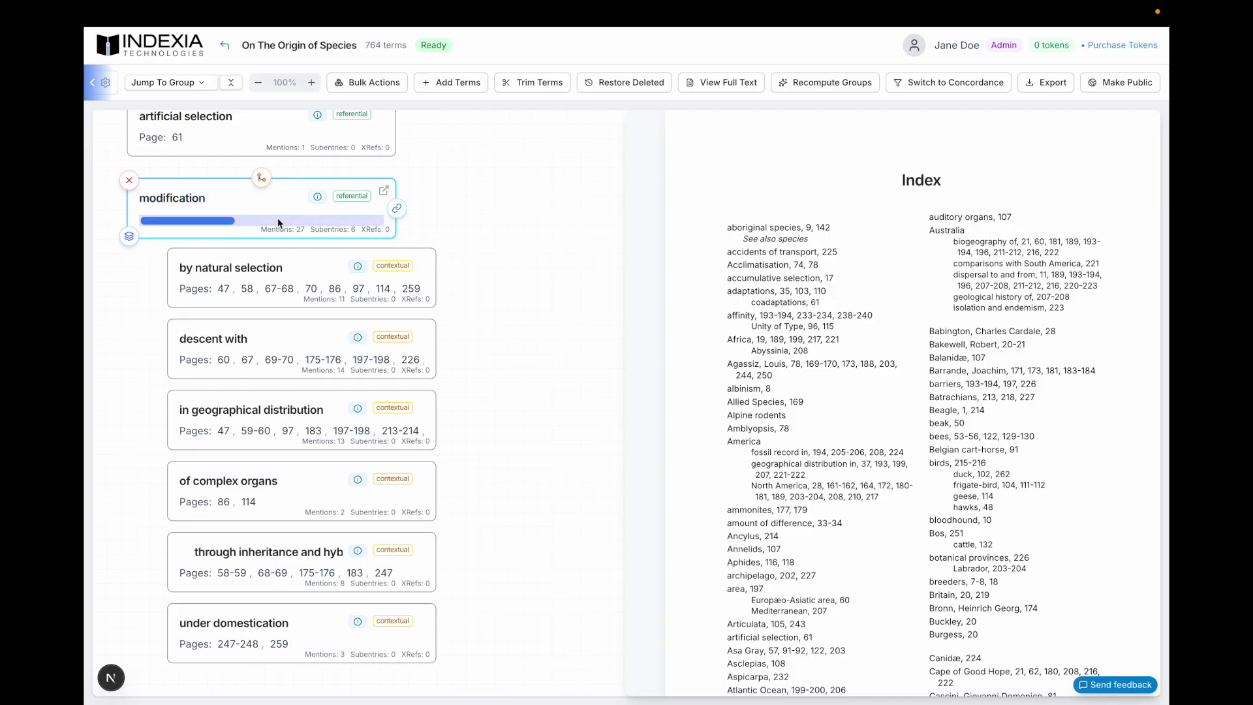
scroll(486, 362, "down", 1)
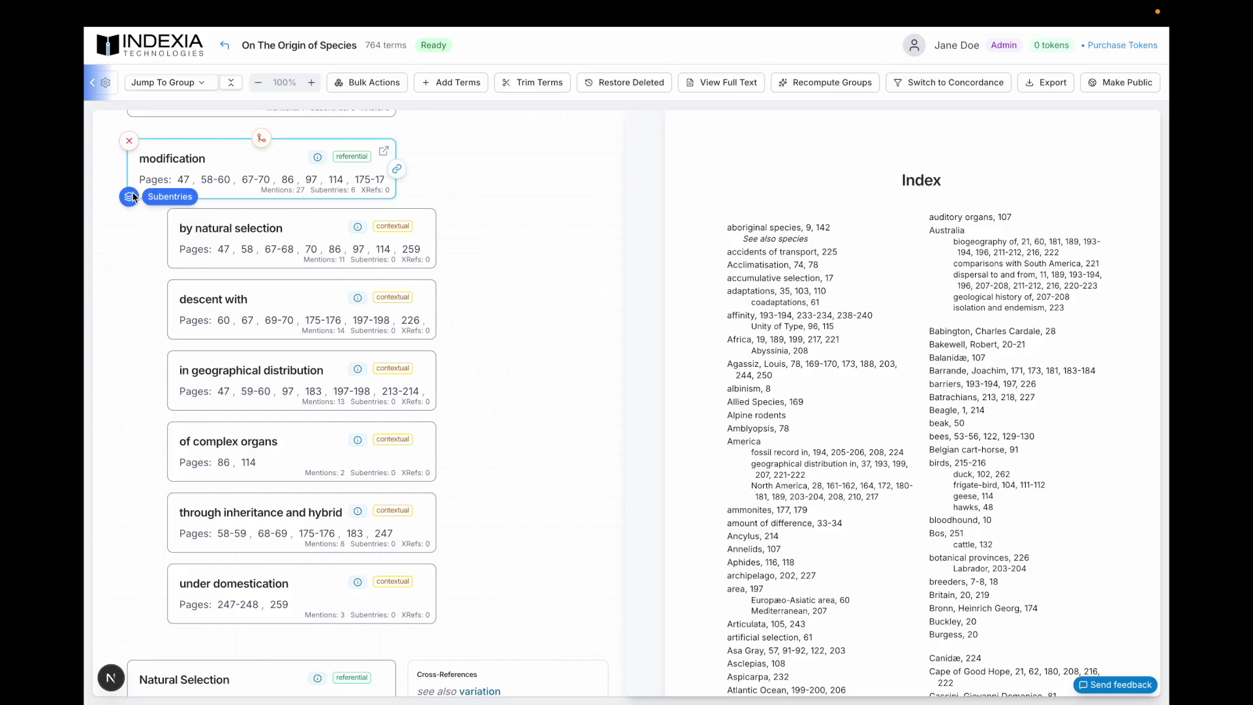
left_click(138, 196)
left_click(193, 144)
left_click_drag(307, 123, 777, 165)
scroll(740, 300, "down", 2)
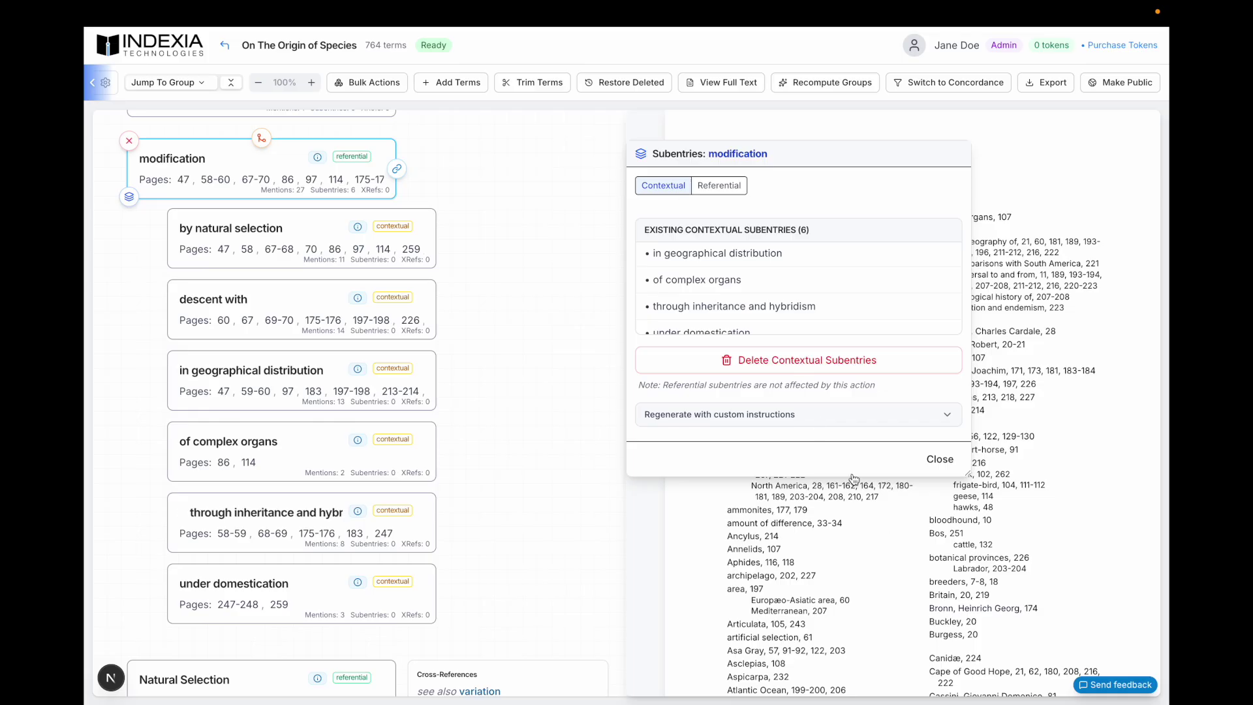
left_click(813, 414)
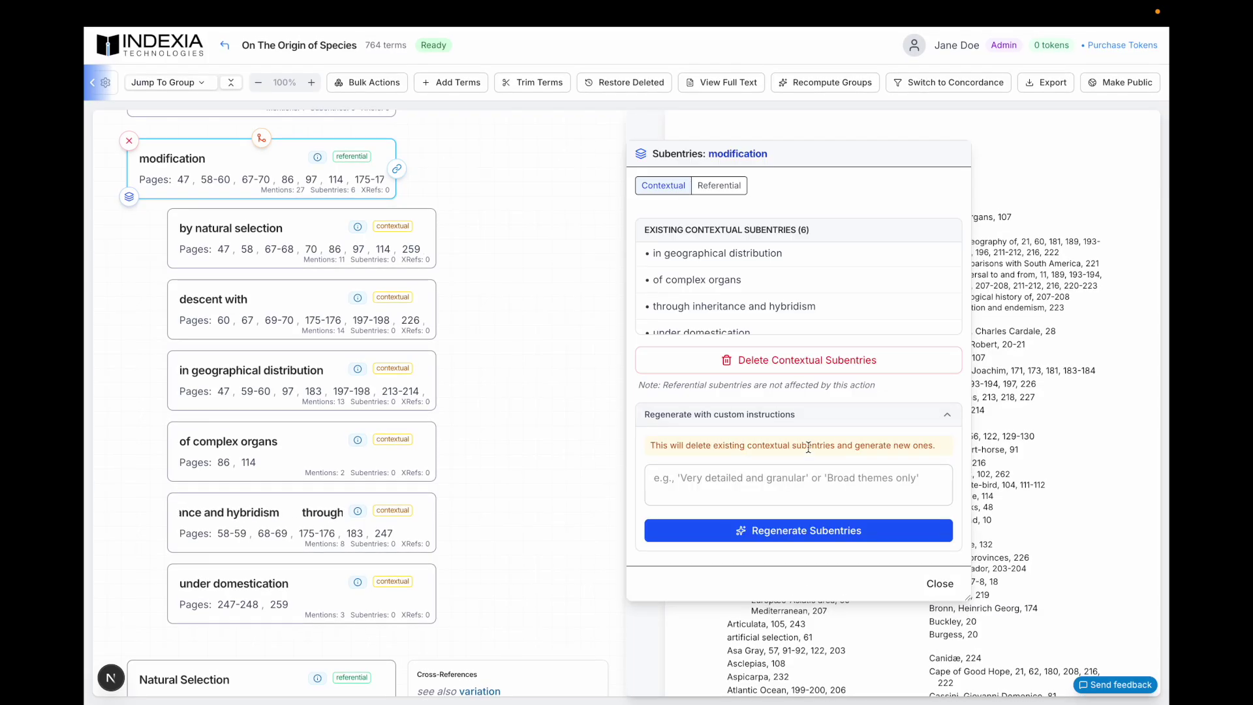
left_click(805, 481)
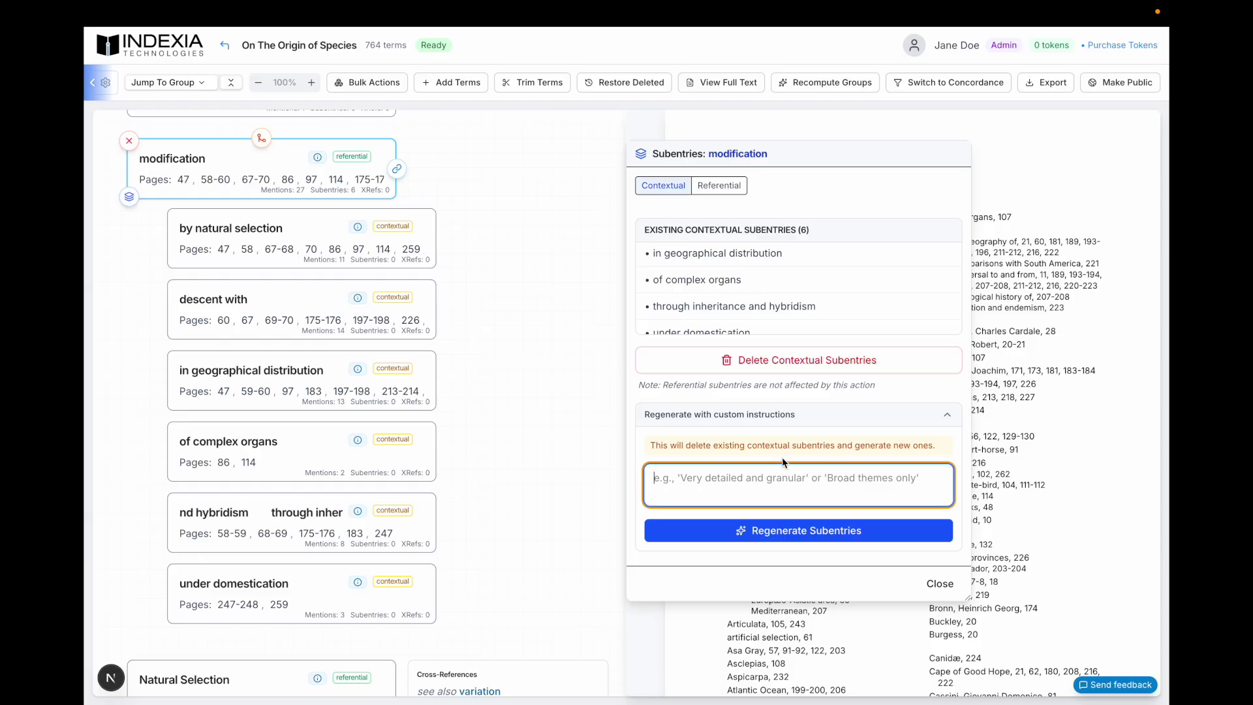
Examine the contextual subentries and full page references of "Natural Selection", and close the subentries dialog for "modification".
scroll(526, 507, "down", 5)
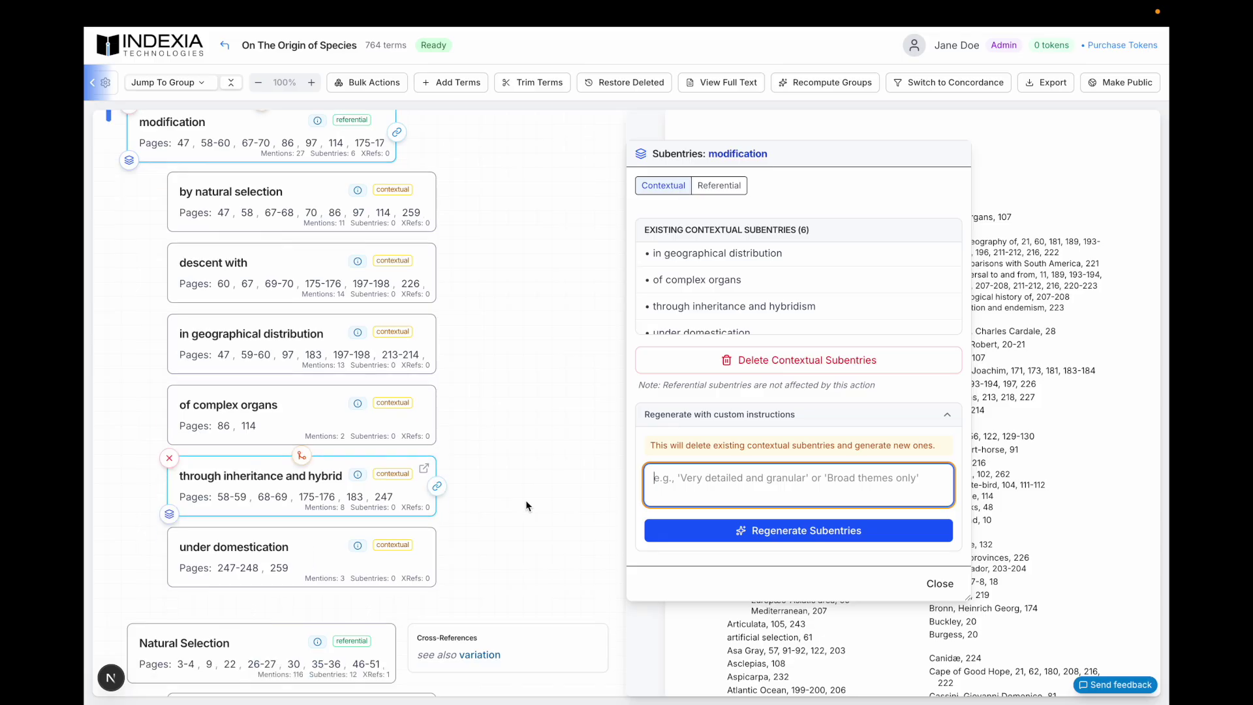
scroll(521, 507, "down", 1)
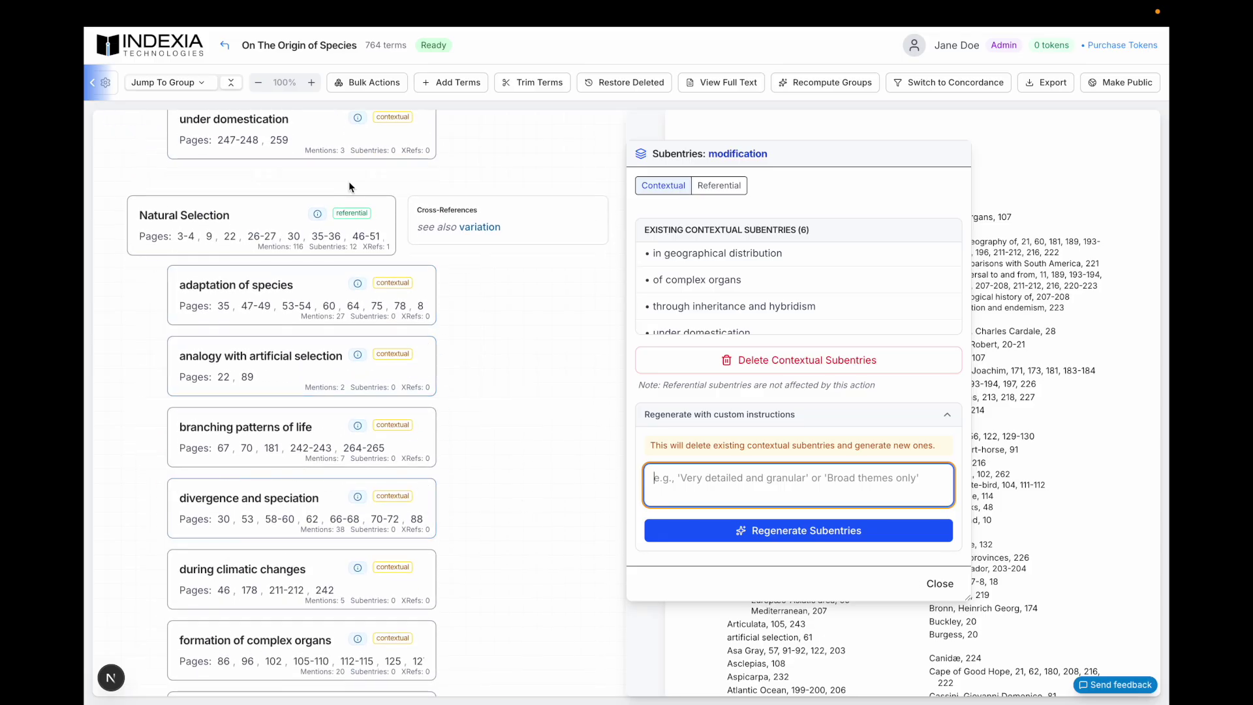
mouse_move(360, 288)
scroll(359, 288, "down", 1)
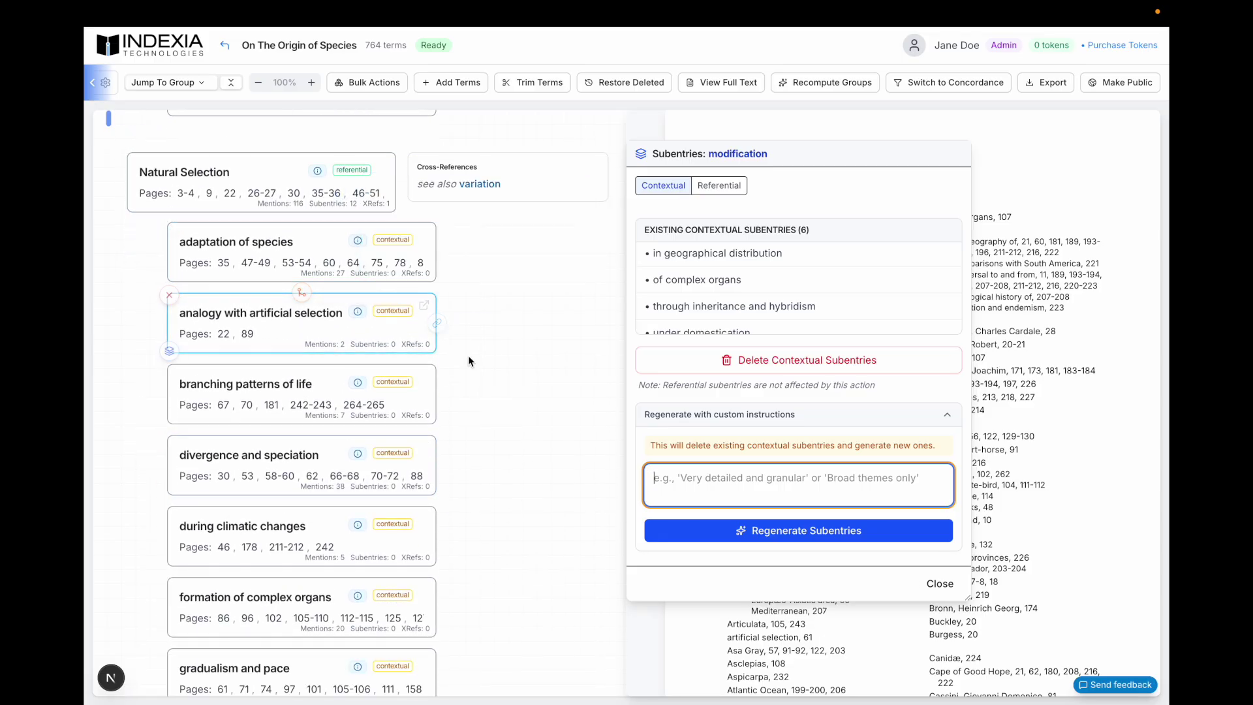
scroll(468, 361, "down", 1)
scroll(463, 335, "down", 2)
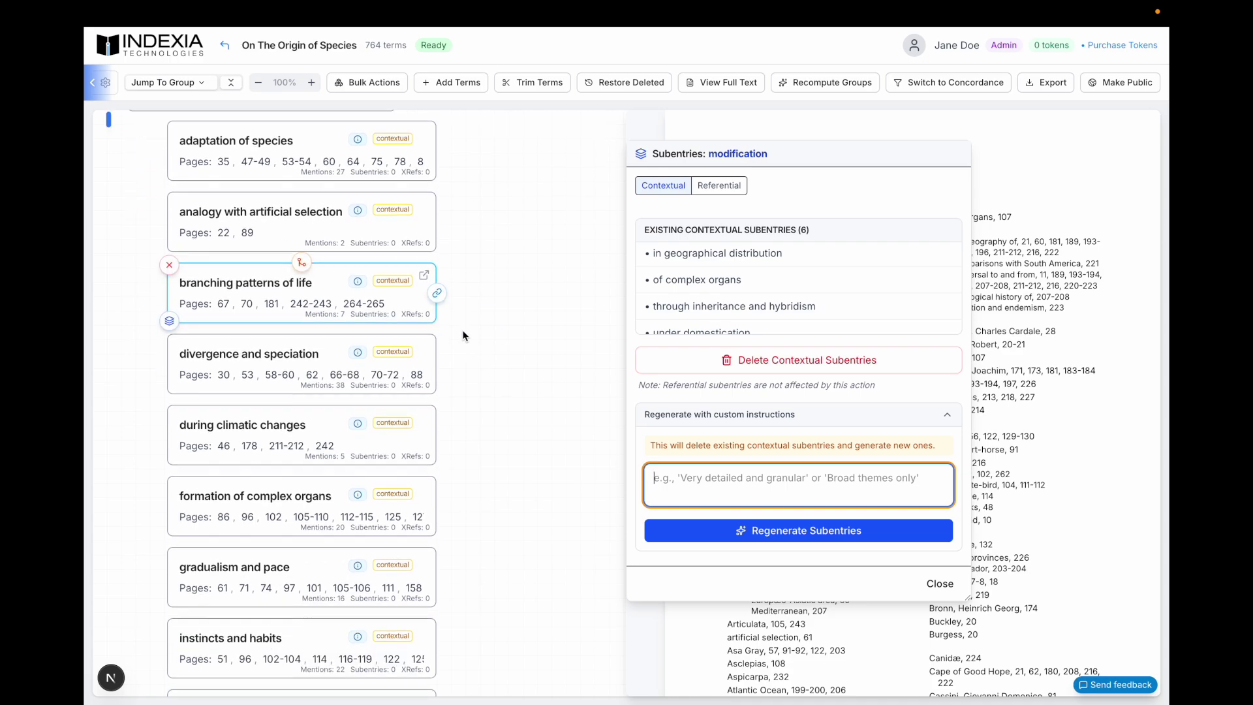
scroll(464, 336, "up", 3)
scroll(463, 335, "up", 1)
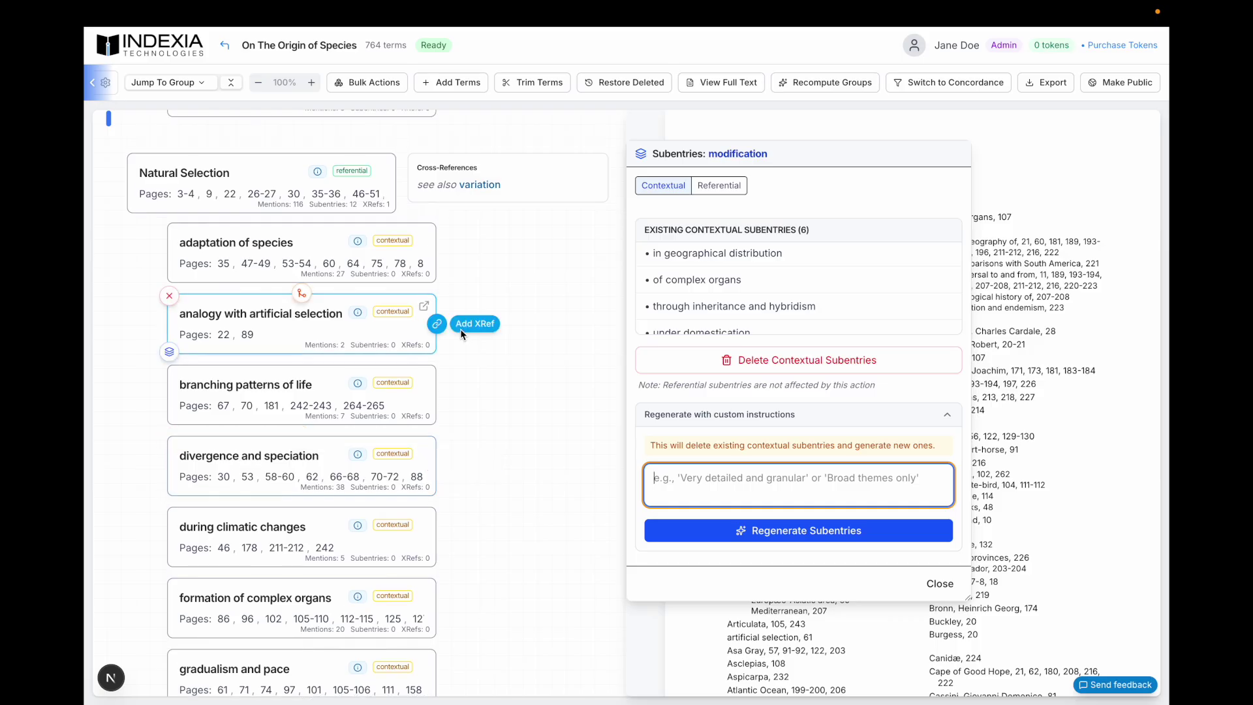
scroll(265, 196, "right", 3)
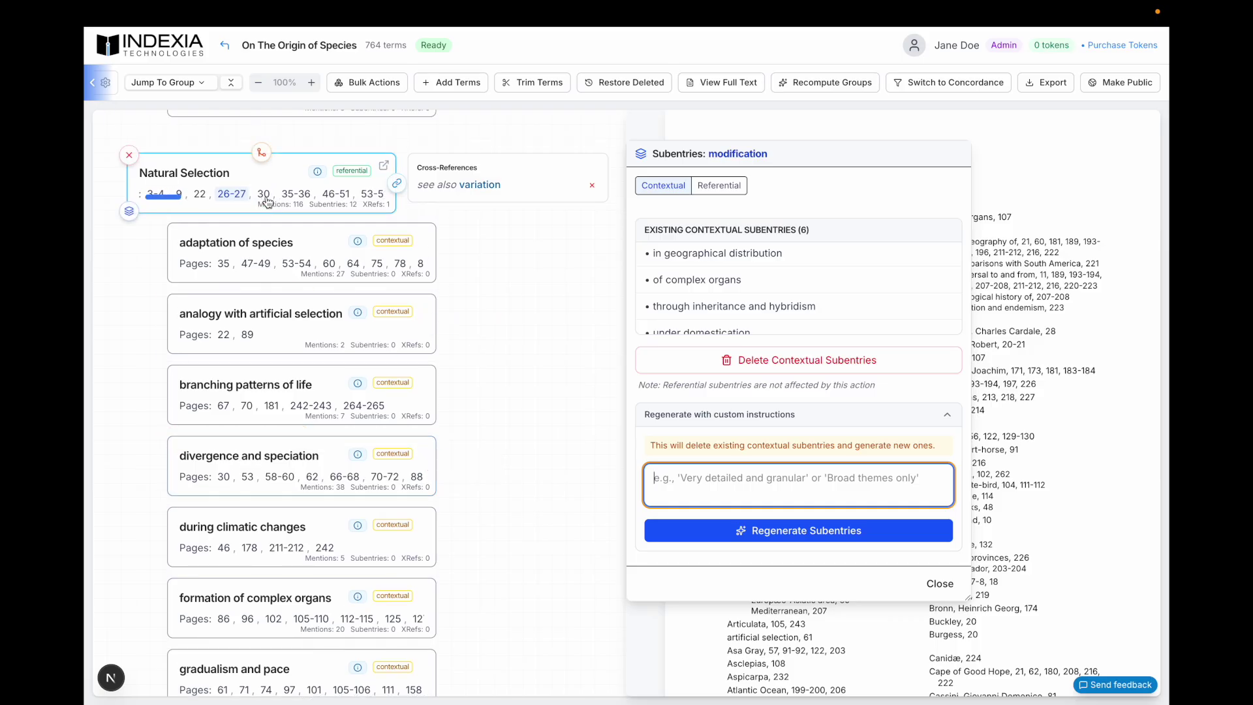
scroll(266, 202, "right", 4)
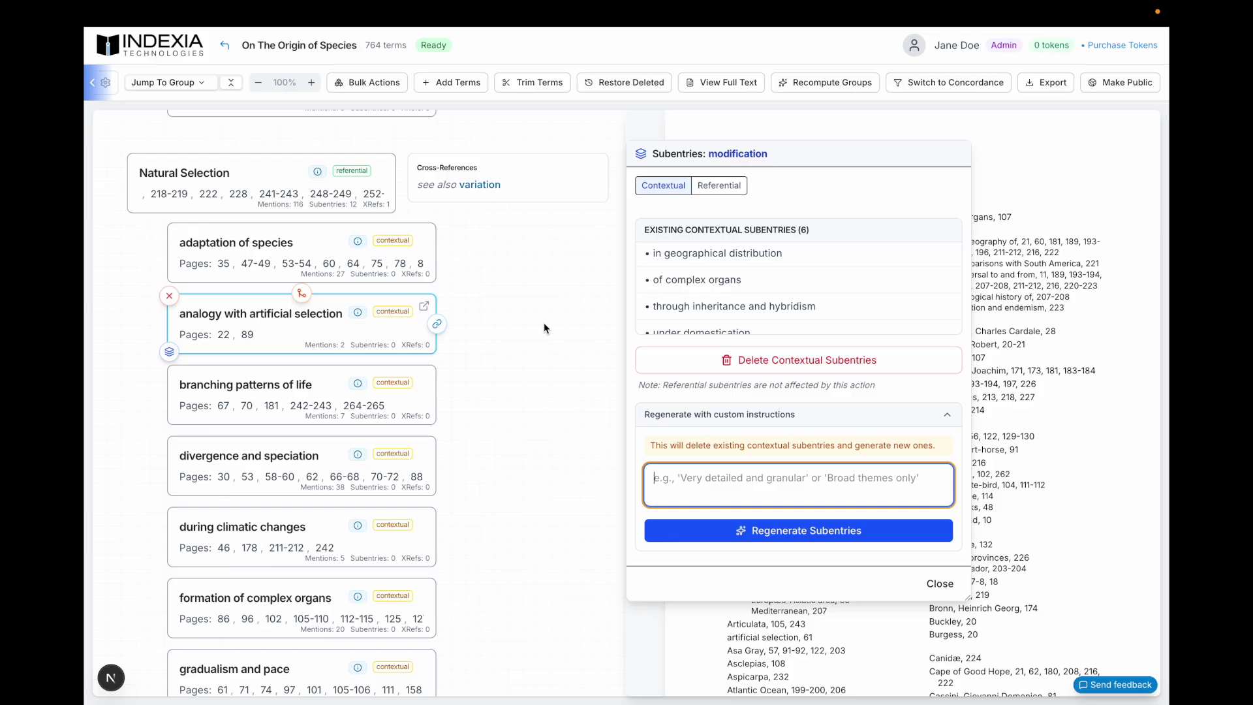
key("Escape")
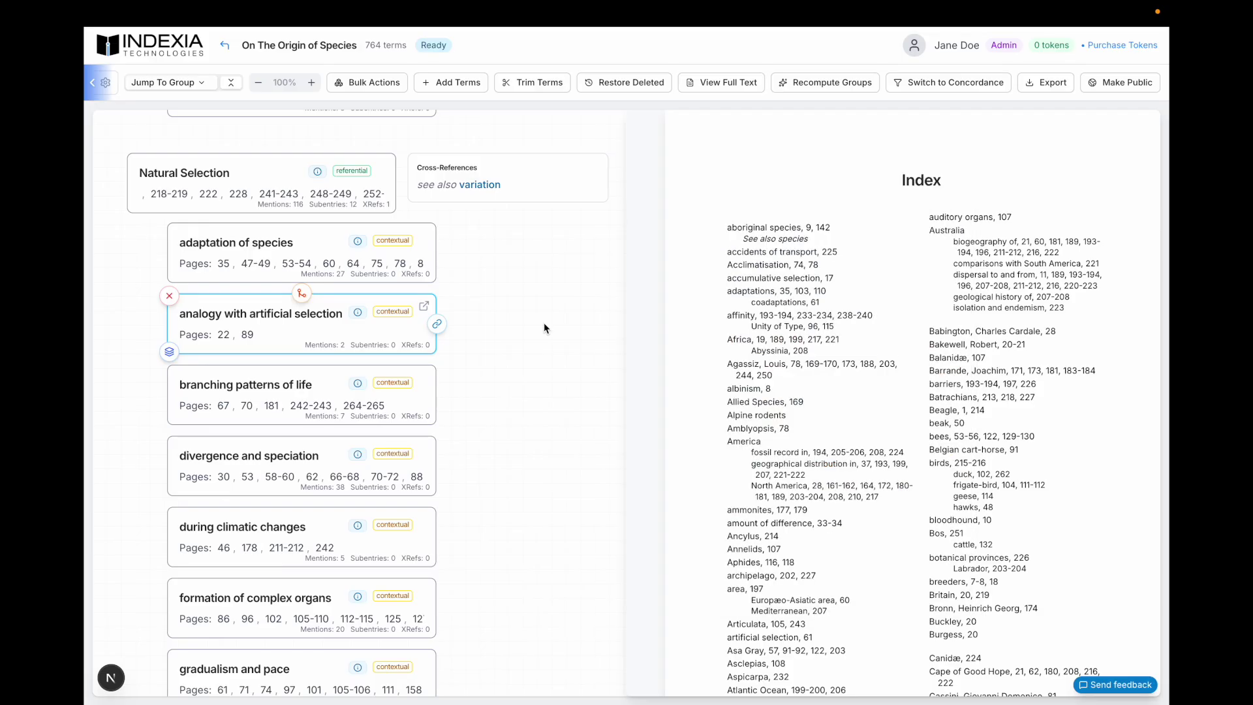